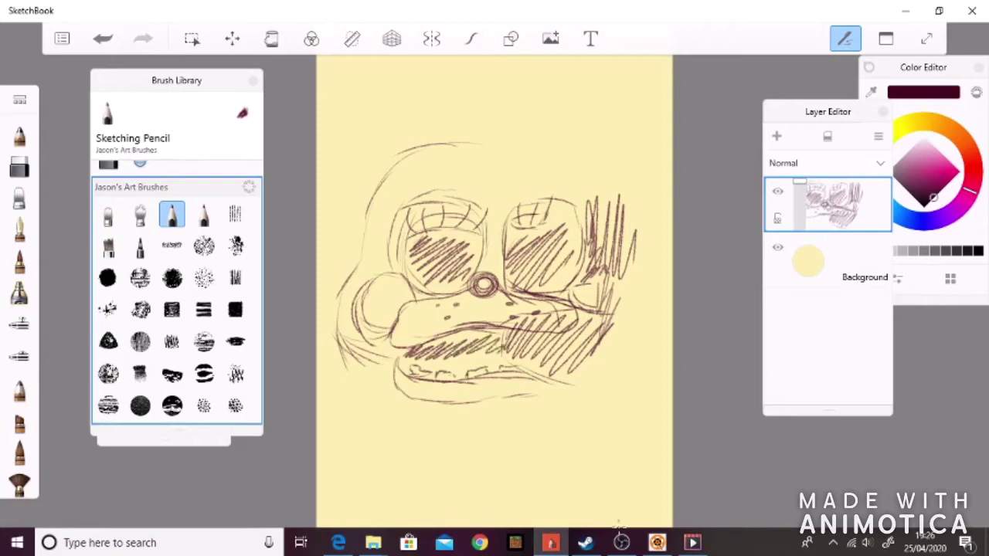
Sketch the top outline of the head and the eyebrow outlines above both eyes.
drag(440, 142, 622, 184)
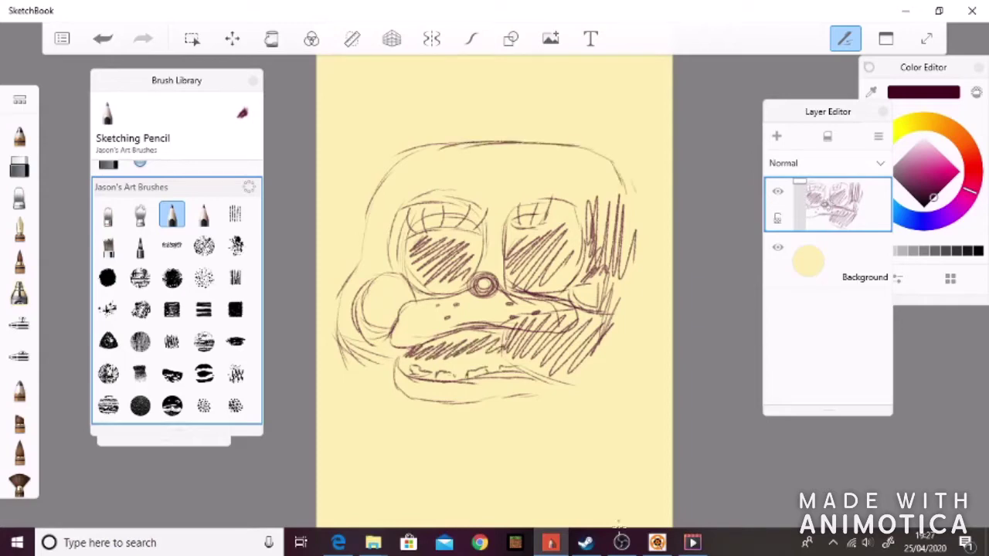
mouse_move(501, 281)
mouse_down()
mouse_move(502, 204)
mouse_move(590, 166)
mouse_up()
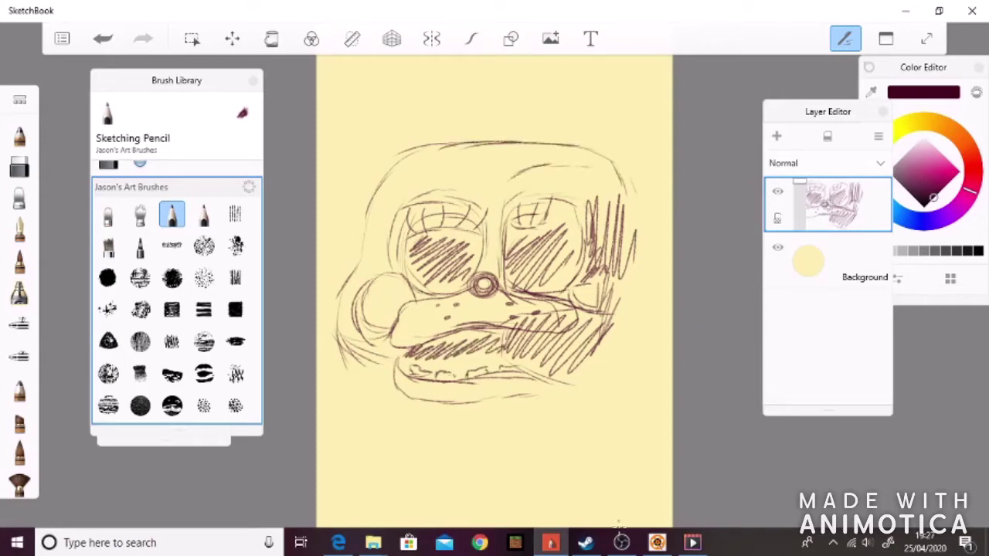
drag(521, 192, 582, 181)
drag(589, 172, 593, 191)
drag(406, 193, 405, 175)
mouse_move(408, 176)
mouse_down()
mouse_move(470, 165)
mouse_move(473, 184)
mouse_up()
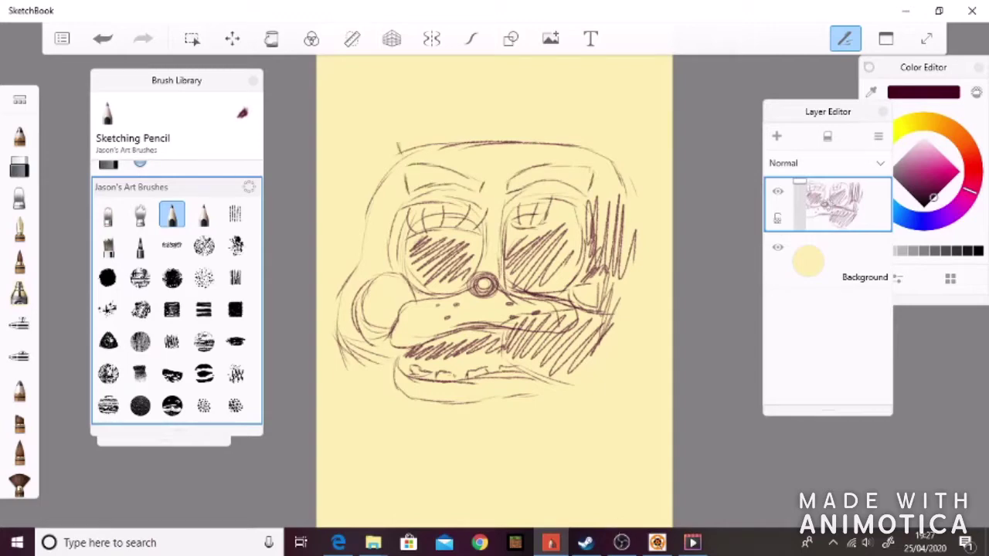
Sketch a stalked ear at the upper left of the head and scribble shading inside it.
mouse_move(349, 99)
mouse_down()
mouse_move(361, 133)
mouse_move(430, 132)
mouse_up()
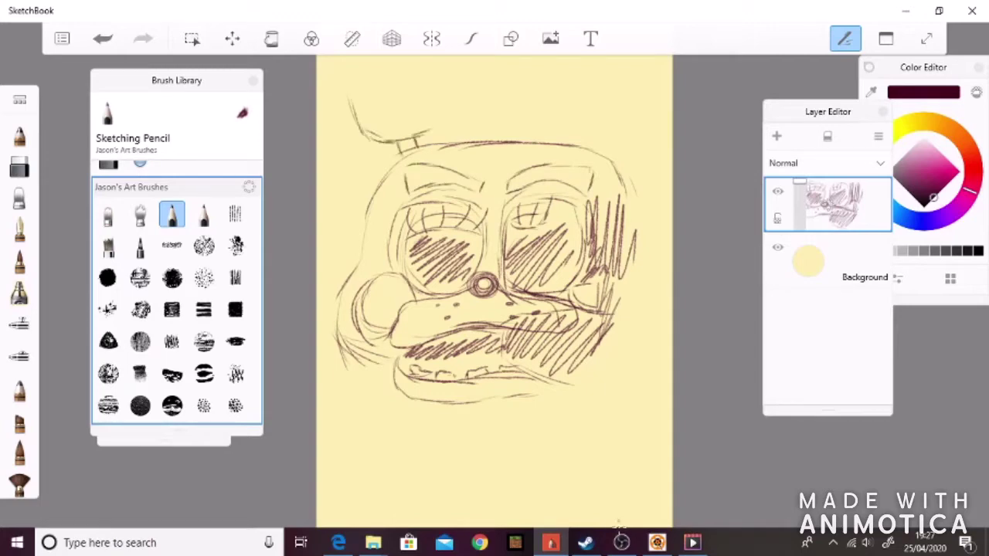
drag(372, 121, 400, 131)
drag(371, 97, 389, 116)
mouse_move(385, 114)
mouse_down()
mouse_move(403, 122)
mouse_move(391, 116)
mouse_up()
mouse_move(369, 102)
mouse_down()
mouse_move(400, 133)
mouse_move(413, 125)
mouse_up()
Sketch a bow tie with a central knot and two wings below the chin.
mouse_move(406, 405)
mouse_down()
mouse_move(417, 468)
mouse_move(490, 440)
mouse_up()
drag(425, 411, 473, 414)
mouse_move(483, 417)
mouse_down()
mouse_move(513, 438)
mouse_move(508, 408)
mouse_up()
mouse_move(510, 434)
mouse_down()
mouse_move(563, 401)
mouse_move(586, 447)
mouse_up()
drag(587, 405, 521, 436)
drag(593, 433, 549, 462)
Hatch shadow strokes along the right side of the head, from the bow tie up to eye level.
mouse_move(550, 384)
mouse_down()
mouse_move(612, 471)
mouse_move(649, 309)
mouse_up()
drag(641, 390, 658, 224)
drag(624, 337, 663, 182)
Hide the interface and hatch the background around the head with loose pencil strokes, then restore the interface.
key(Tab)
drag(336, 68, 422, 25)
drag(343, 101, 652, 50)
drag(580, 129, 669, 54)
drag(320, 249, 360, 147)
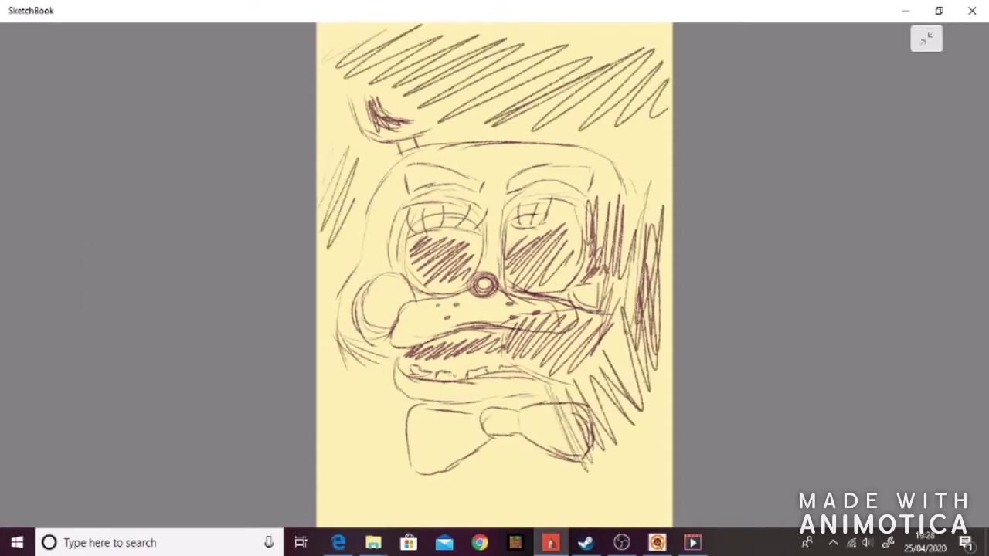
drag(317, 306, 369, 162)
drag(333, 453, 355, 366)
drag(399, 412, 371, 437)
mouse_move(332, 526)
mouse_down()
mouse_move(338, 417)
mouse_move(399, 441)
mouse_up()
drag(418, 528, 502, 484)
drag(502, 526, 669, 433)
drag(633, 491, 665, 374)
drag(658, 182, 610, 102)
mouse_move(525, 129)
mouse_down()
mouse_move(653, 99)
mouse_move(533, 167)
mouse_up()
drag(557, 116, 449, 128)
drag(323, 148, 341, 36)
key(Tab)
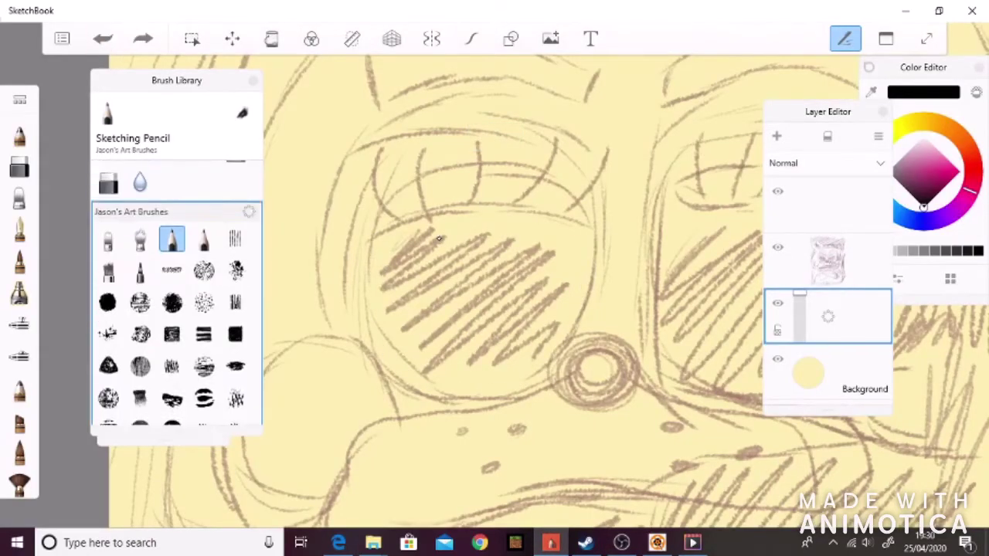
Outline the left eye socket with the Darker Pencil 0.38mm in black and flood-fill it black.
mouse_move(430, 219)
mouse_down()
mouse_move(391, 228)
mouse_move(380, 363)
mouse_move(540, 369)
mouse_move(586, 301)
mouse_move(585, 255)
mouse_move(525, 373)
mouse_move(452, 386)
mouse_up()
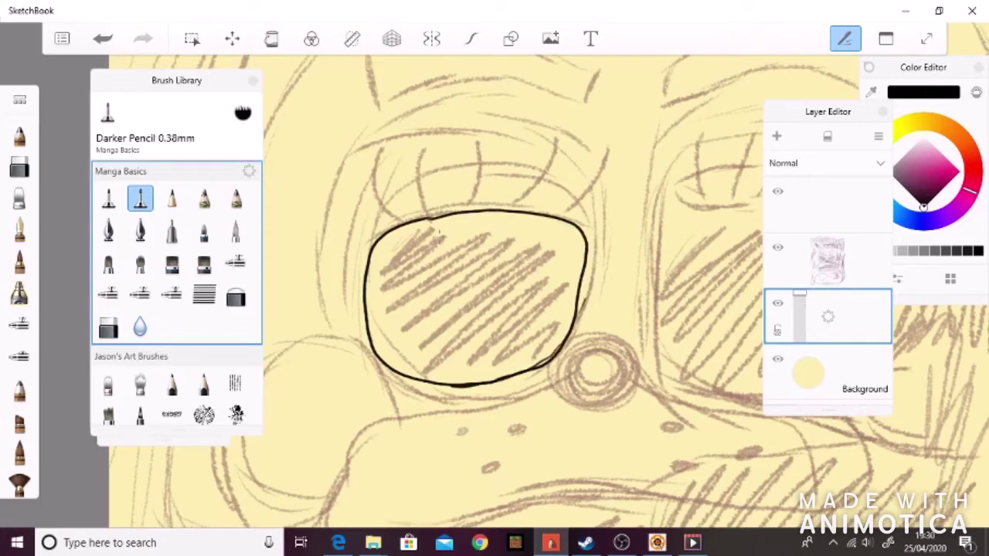
key(f)
click(438, 236)
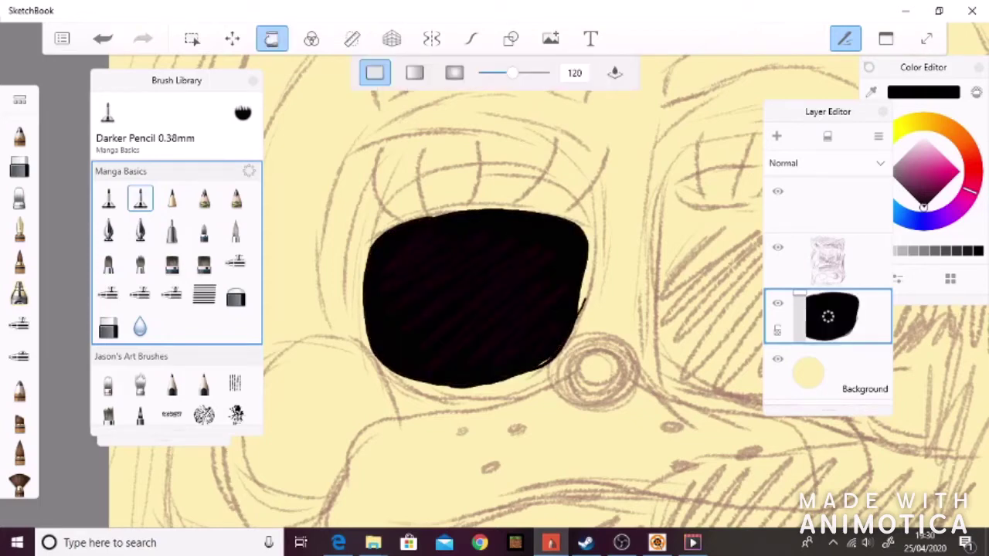
key(b)
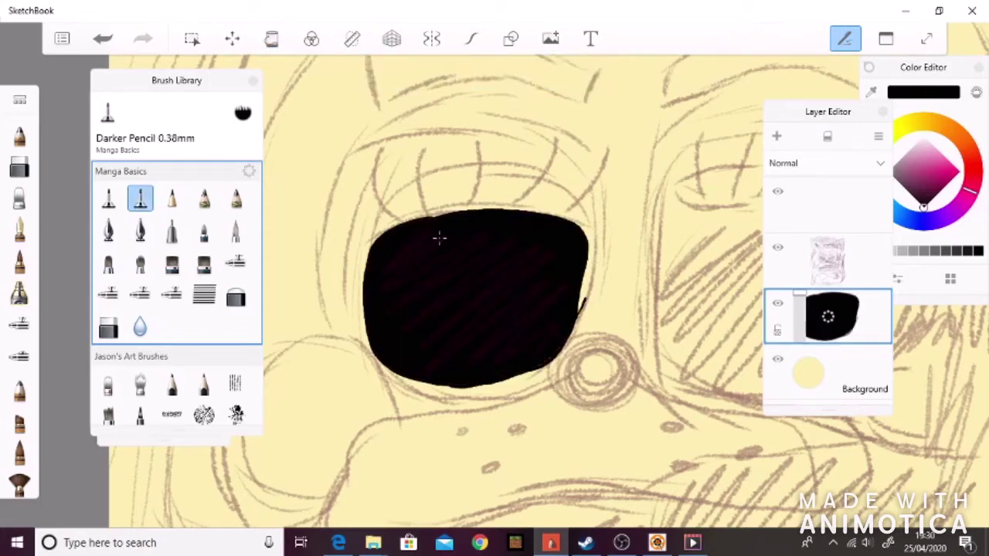
mouse_move(376, 211)
mouse_down()
mouse_move(410, 161)
mouse_move(506, 160)
mouse_move(382, 170)
mouse_move(369, 245)
mouse_move(388, 202)
mouse_move(474, 173)
mouse_move(568, 224)
mouse_up()
key(ctrl+z)
key(ctrl+z)
Draw a curved upper-lid band over the left eye with stroke smoothing and fill it black.
click(471, 38)
drag(429, 175, 473, 165)
mouse_move(371, 231)
mouse_down()
mouse_move(472, 165)
mouse_move(591, 224)
mouse_up()
drag(509, 163, 540, 166)
drag(591, 224, 473, 127)
click(271, 37)
click(479, 147)
Extend the left eye's lid line down its right edge and fill the enclosed gap black.
drag(587, 202, 591, 271)
click(271, 38)
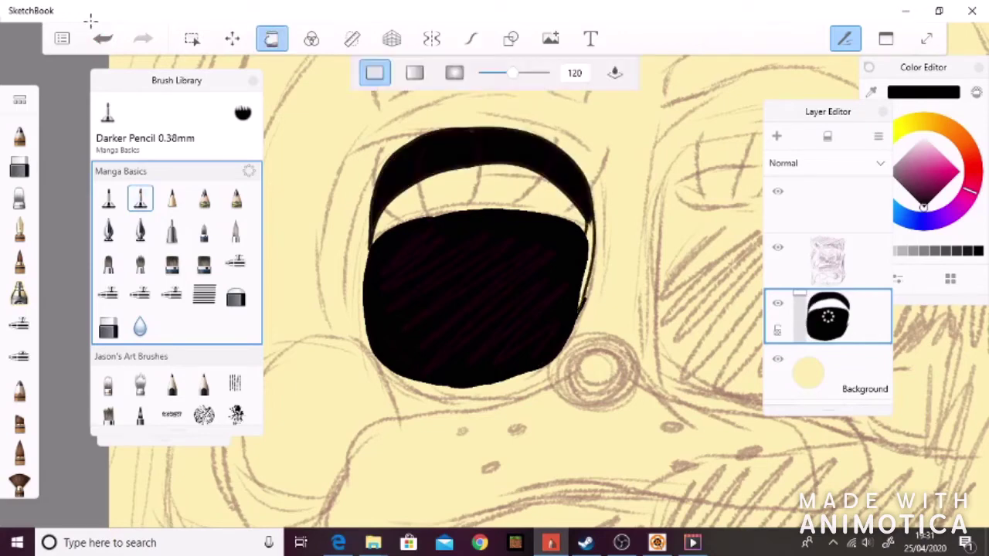
click(586, 263)
click(271, 37)
Draw five curved black eyelashes crossing the lid of the left eye.
drag(369, 145, 396, 226)
drag(404, 118, 424, 218)
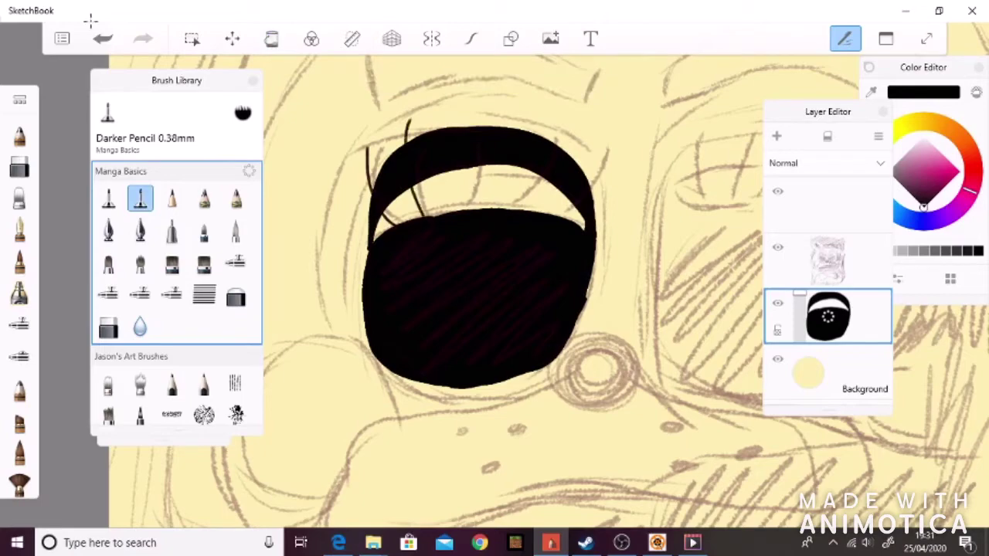
drag(474, 101, 467, 209)
drag(548, 102, 510, 209)
drag(611, 116, 562, 215)
Outline the round nose between the eyes and fill it black.
scroll(176, 309, down, 1)
scroll(386, 364, down, 3)
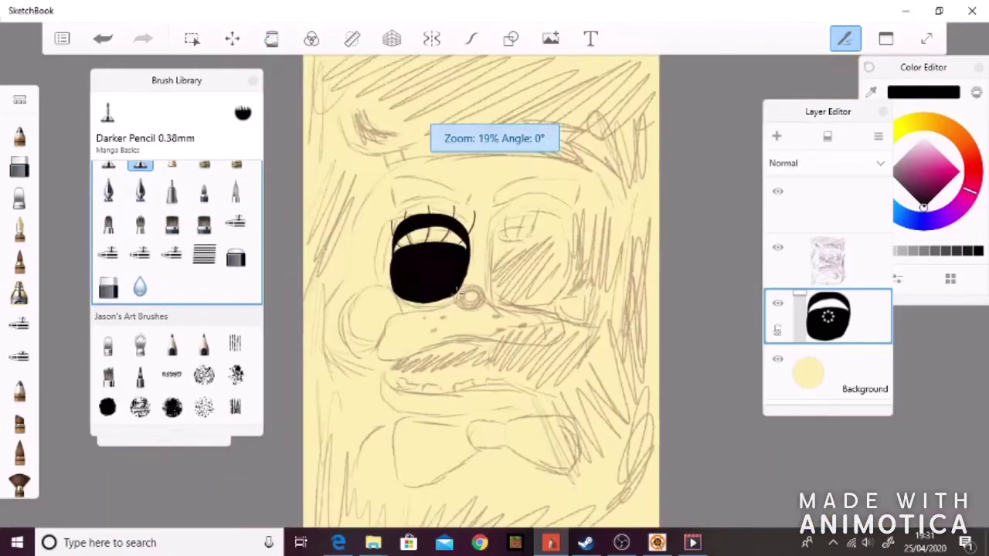
scroll(478, 298, up, 3)
drag(425, 319, 508, 312)
key(f)
click(476, 298)
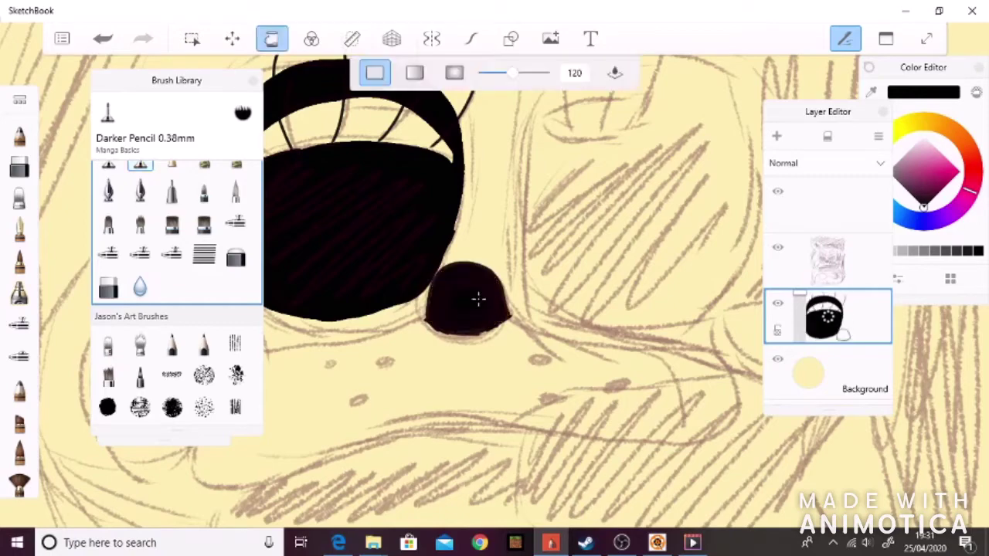
key(b)
Outline a small oval highlight near the upper left of the right eye in black.
scroll(530, 309, down, 4)
scroll(530, 309, up, 4)
drag(466, 234, 536, 223)
mouse_move(466, 235)
mouse_down()
mouse_move(494, 247)
mouse_move(542, 227)
mouse_up()
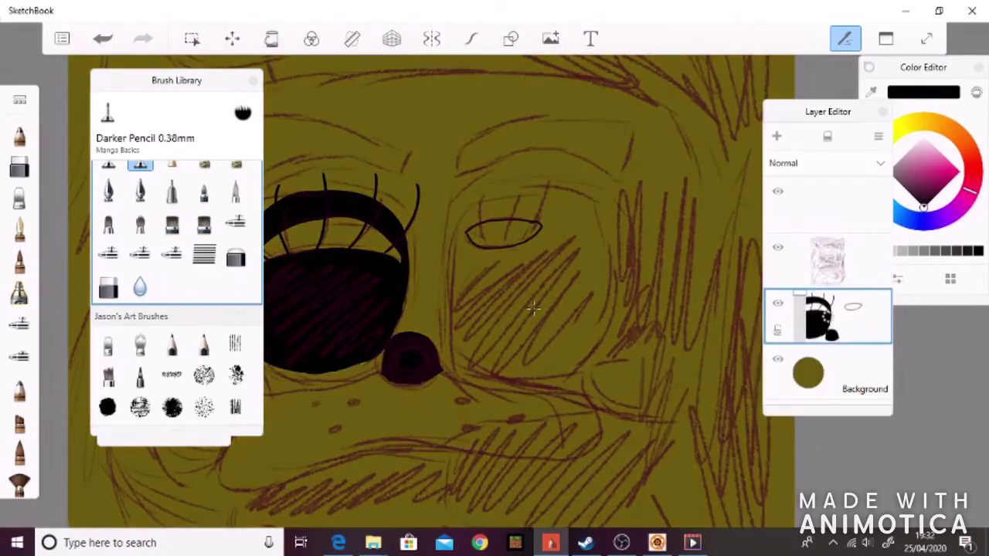
Outline the right eye socket in black and fill it around the oval highlight.
mouse_move(471, 205)
mouse_down()
mouse_move(452, 318)
mouse_move(587, 368)
mouse_move(623, 189)
mouse_move(464, 217)
mouse_up()
key(f)
click(533, 309)
click(263, 24)
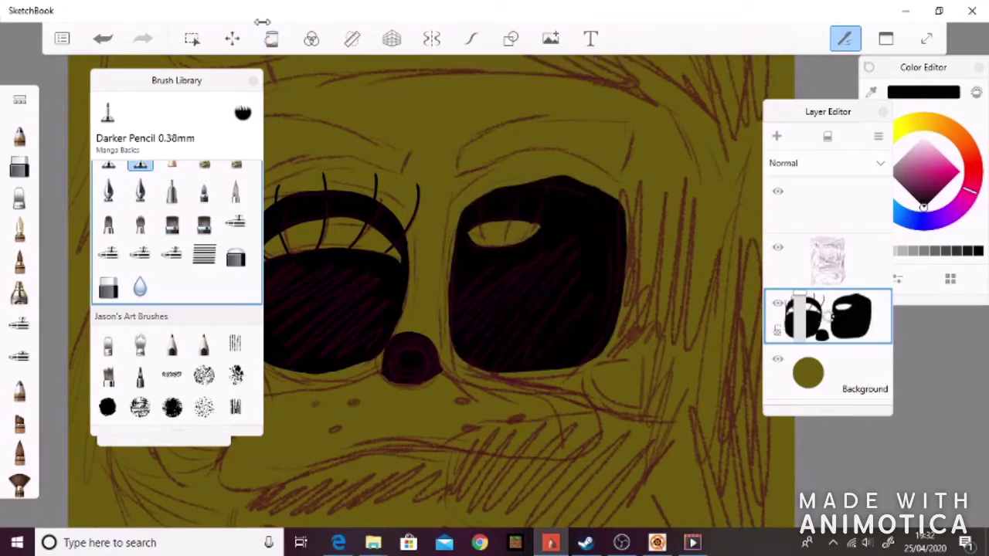
Erase the bump on the right eye's upper edge and draw black eyelashes above the eye.
key(e)
drag(539, 179, 579, 180)
key(e)
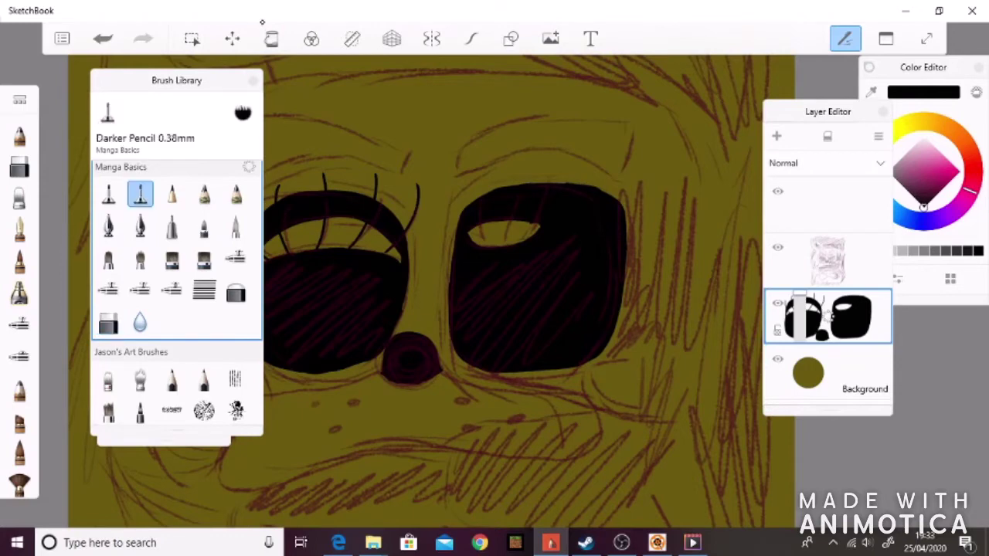
drag(508, 185, 503, 155)
drag(554, 184, 551, 163)
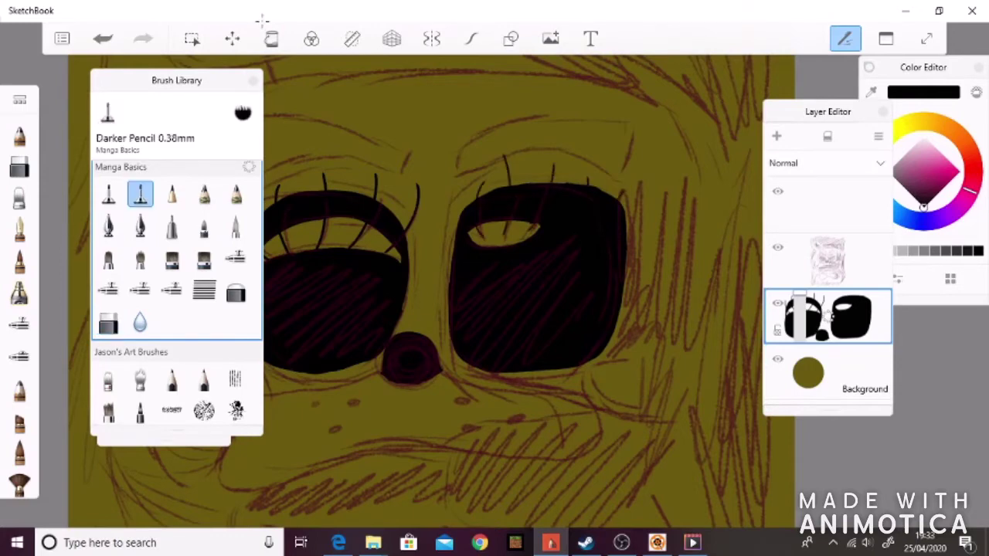
Outline the open mouth in black with four teeth along its lower edge.
scroll(448, 296, down, 3)
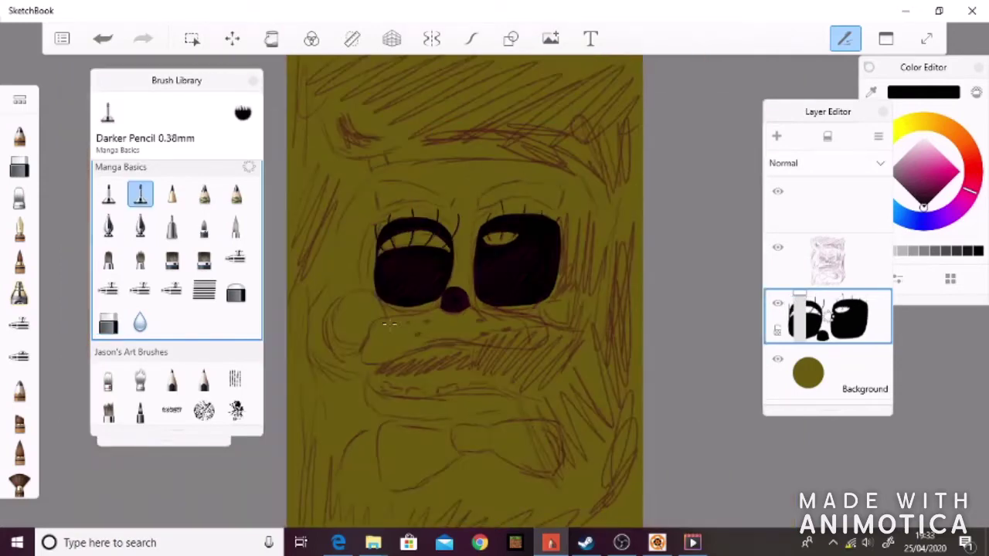
scroll(386, 324, up, 4)
drag(379, 342, 362, 394)
drag(433, 408, 539, 388)
mouse_move(576, 305)
mouse_down()
mouse_move(598, 343)
mouse_move(604, 386)
mouse_move(418, 406)
mouse_up()
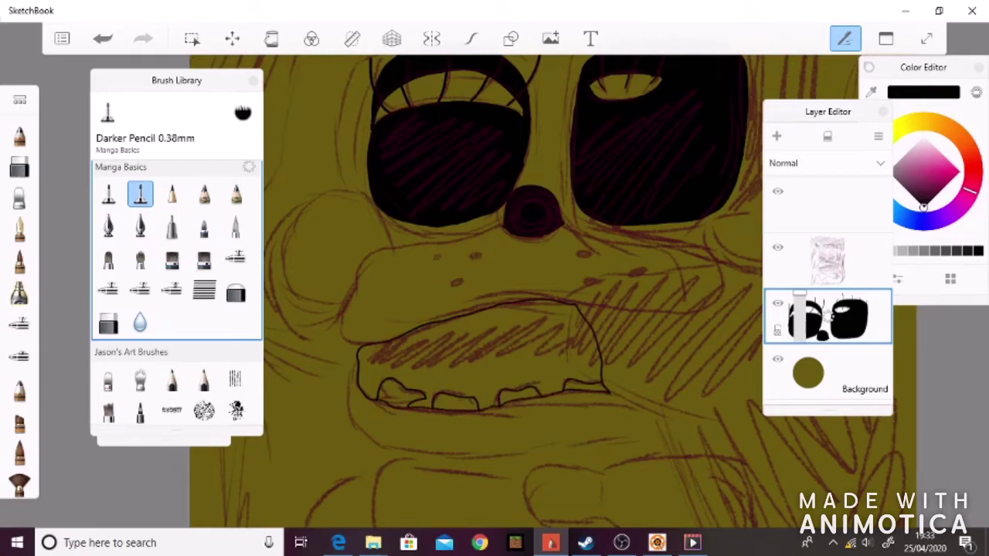
Fill the mouth interior with black and the teeth with white.
click(271, 37)
click(479, 355)
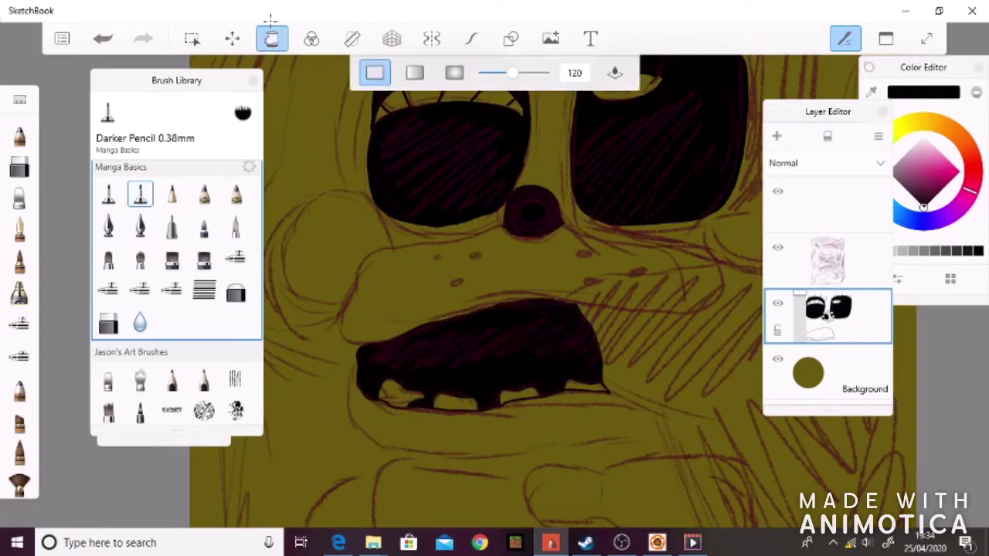
click(269, 22)
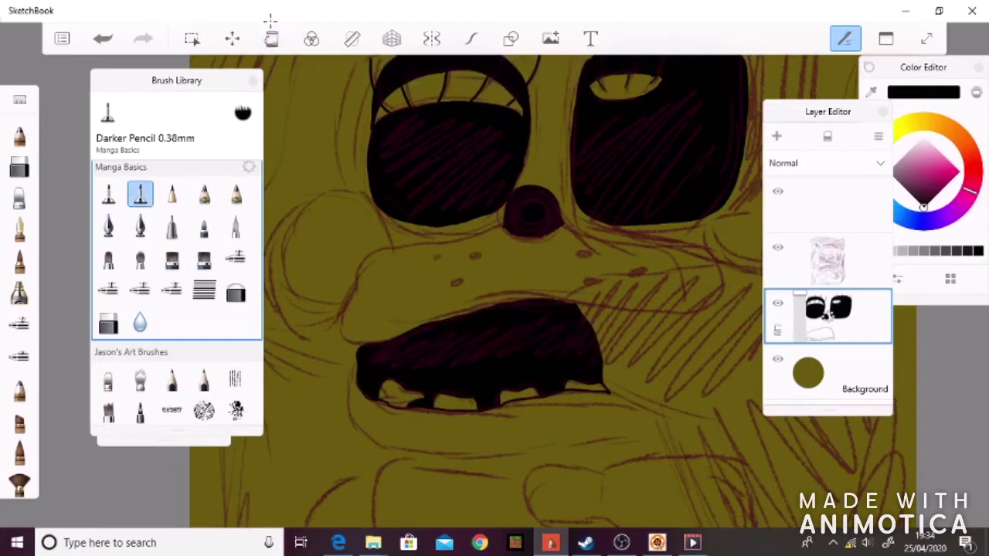
click(270, 22)
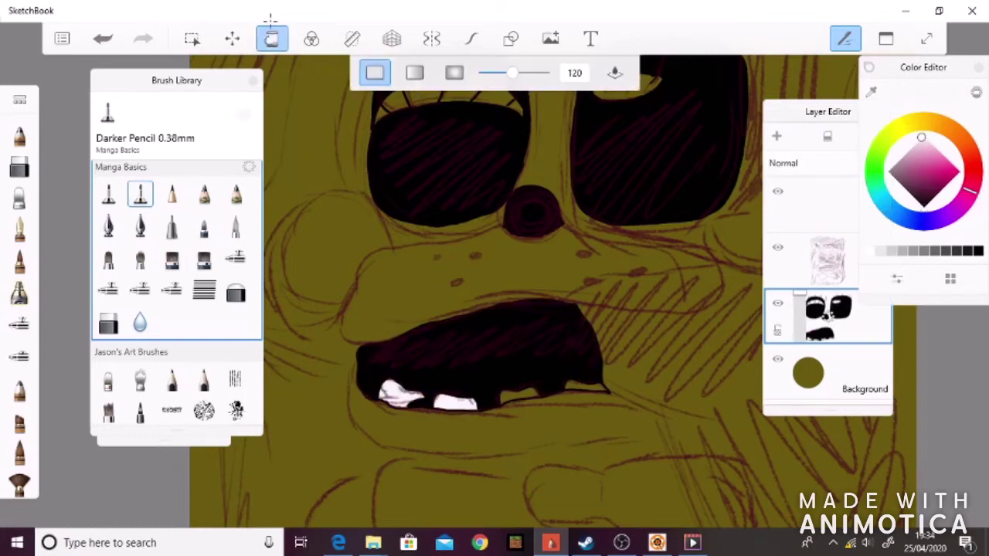
Sample black from the left eye and draw small black freckles on both sides of the muzzle.
alt+click(437, 232)
click(475, 253)
click(435, 256)
click(454, 285)
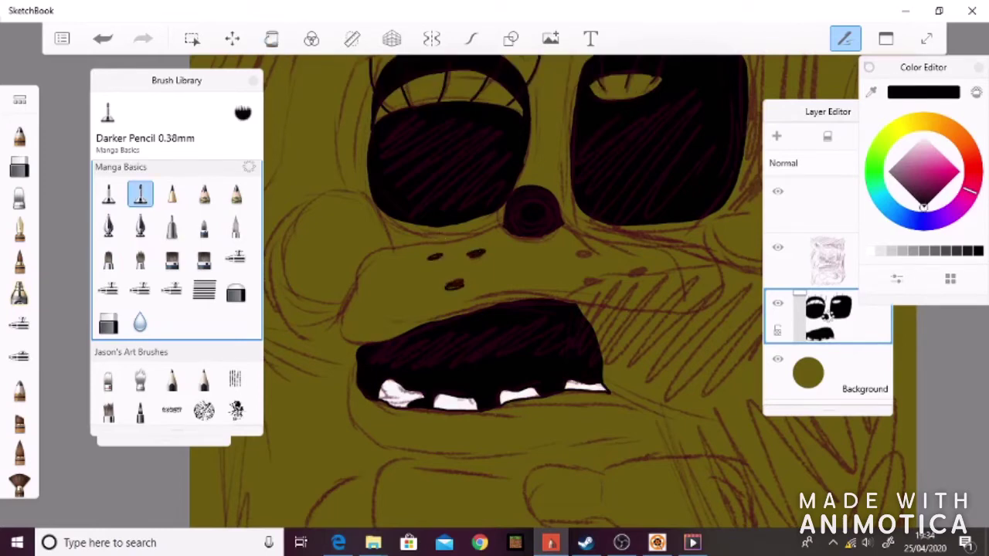
click(583, 254)
click(591, 280)
Outline both eyebrows in black above the eyes.
scroll(437, 209, down, 5)
scroll(470, 203, up, 6)
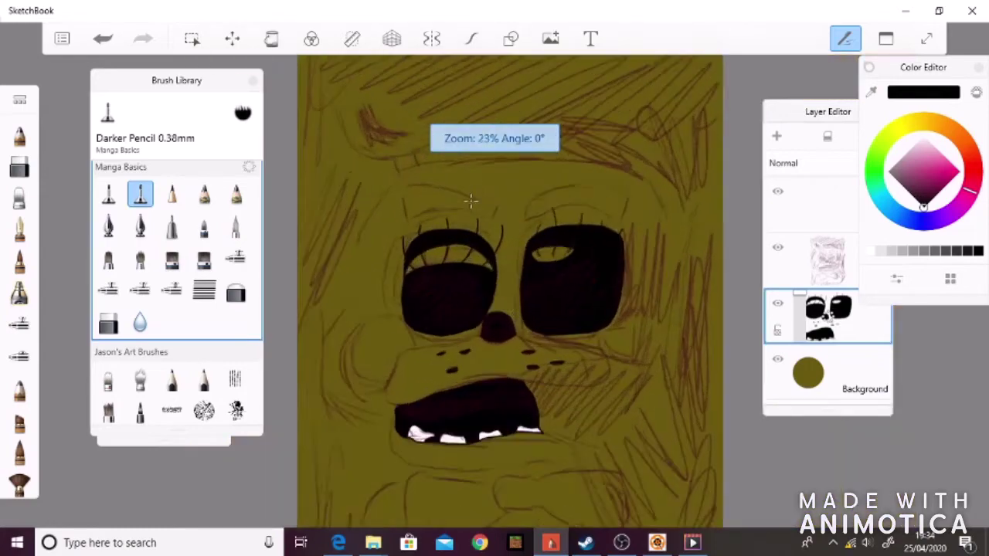
mouse_move(485, 202)
mouse_down()
mouse_move(432, 227)
mouse_move(359, 228)
mouse_up()
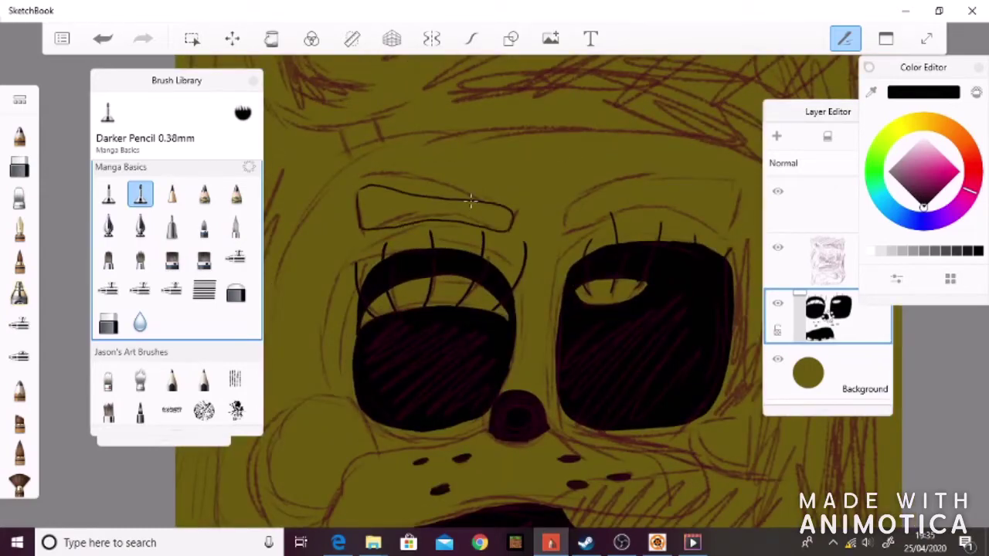
mouse_move(559, 213)
mouse_down()
mouse_move(738, 190)
mouse_move(557, 226)
mouse_move(718, 185)
mouse_move(630, 224)
mouse_move(560, 230)
mouse_up()
key(ctrl+z)
Flood-fill both eyebrow outlines with black.
key(f)
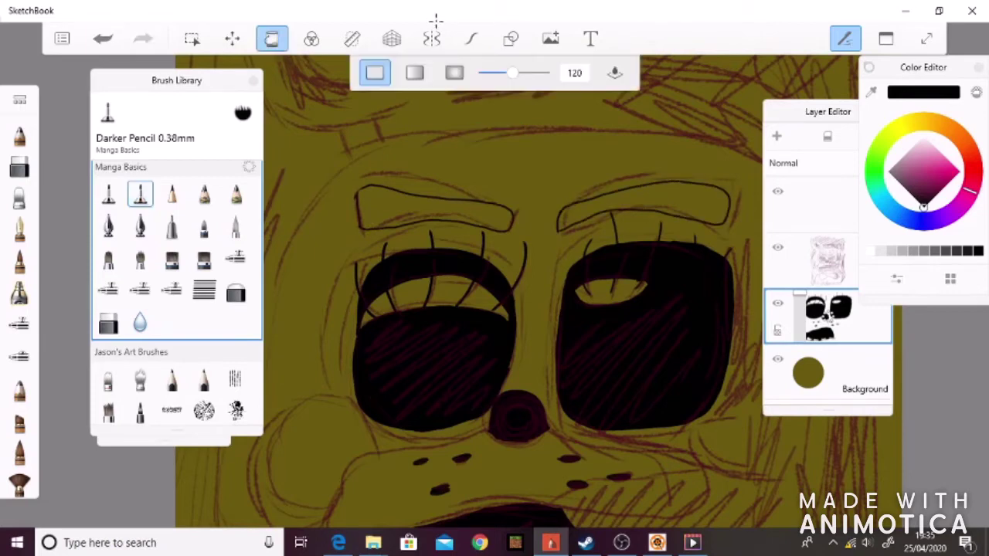
click(641, 206)
key(Escape)
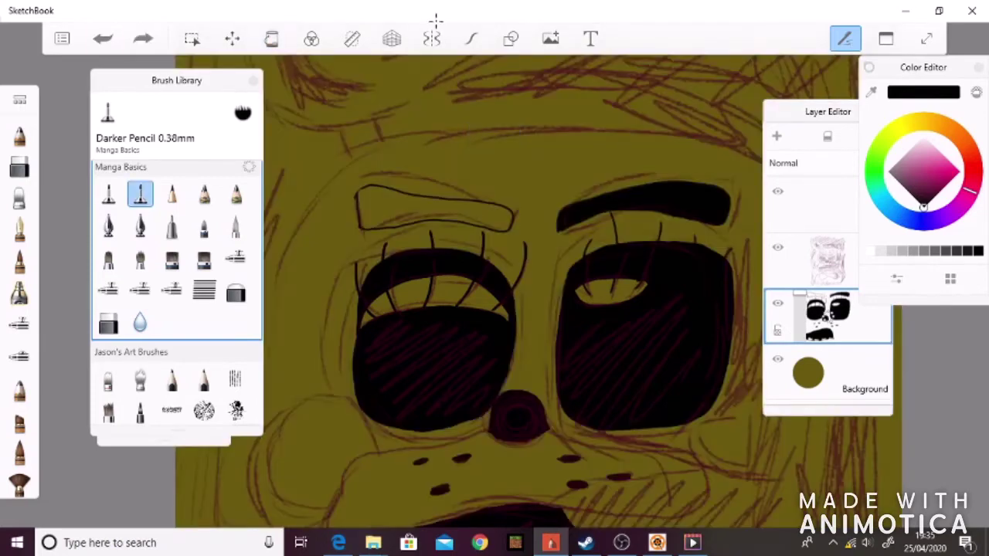
key(f)
key(Escape)
key(f)
click(435, 209)
Outline the round left cheek in dark red beside the muzzle and fill it red.
scroll(453, 338, down, 5)
scroll(559, 265, up, 2)
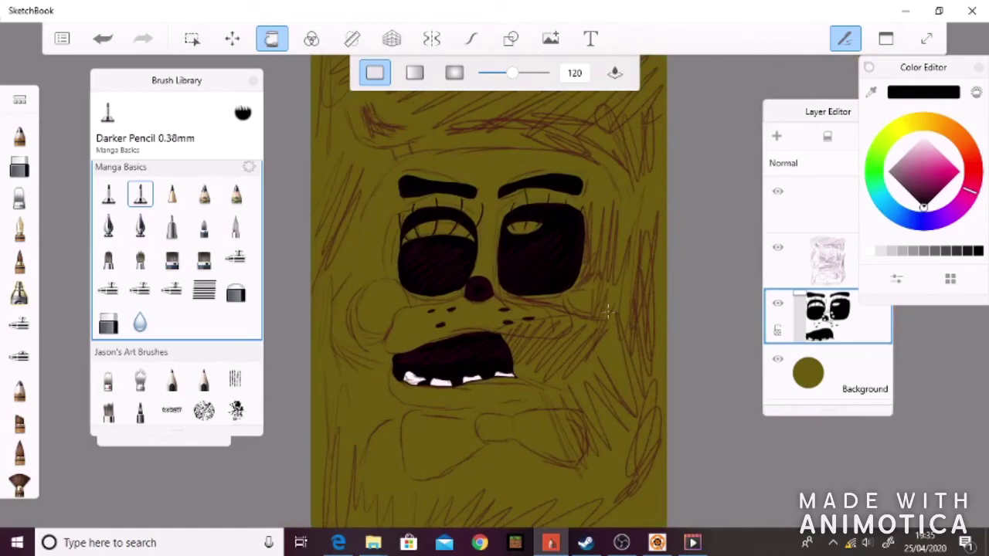
mouse_move(468, 267)
mouse_down()
mouse_move(357, 234)
mouse_move(418, 329)
mouse_up()
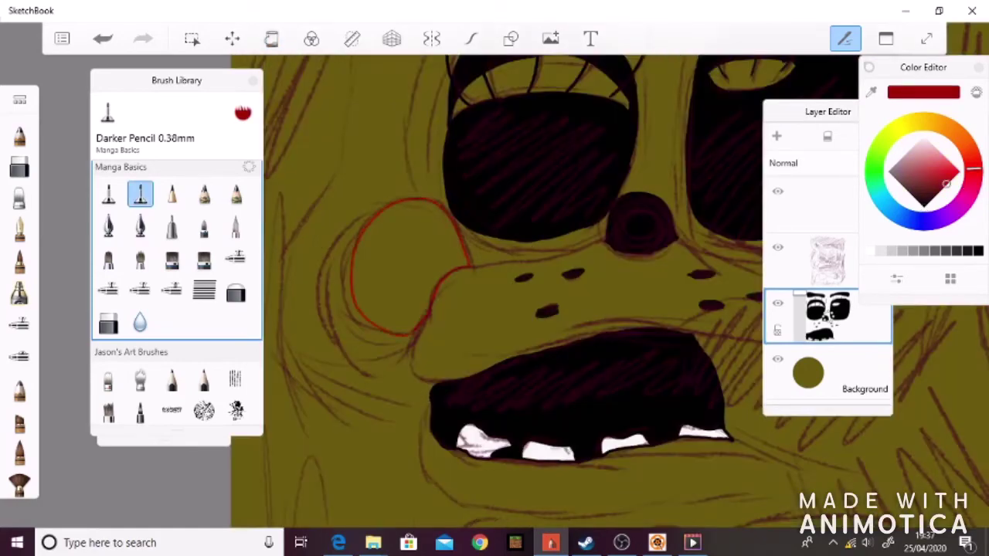
key(f)
click(368, 326)
Outline the small right cheek in dark red below the right eye.
scroll(368, 326, down, 3)
scroll(368, 326, up, 3)
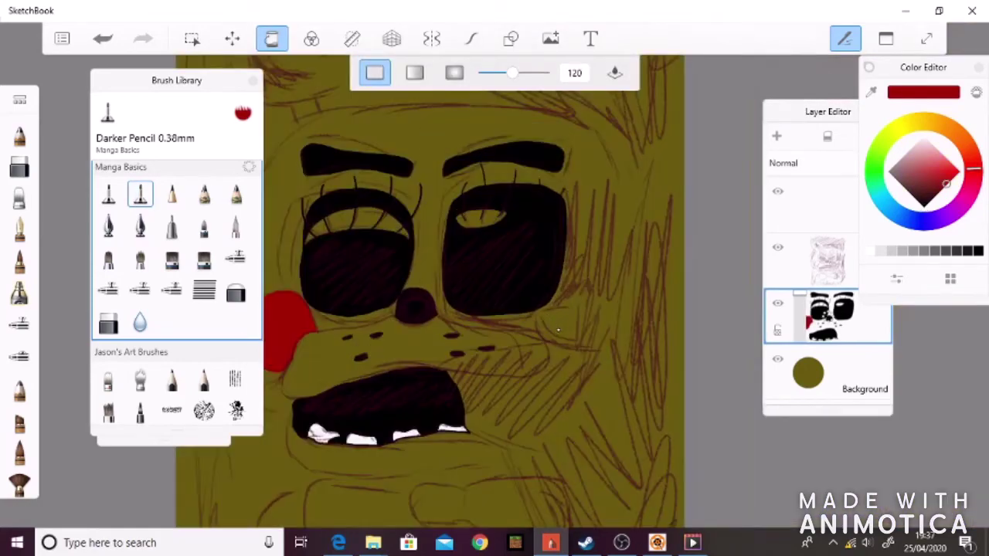
key(Escape)
key(f)
click(558, 328)
scroll(558, 328, down, 2)
click(103, 43)
scroll(453, 272, up, 2)
click(452, 272)
click(271, 38)
key(ctrl+z)
click(272, 38)
key(ctrl+z)
click(453, 272)
click(271, 38)
key(ctrl+z)
click(271, 38)
click(452, 271)
click(271, 38)
key(ctrl+z)
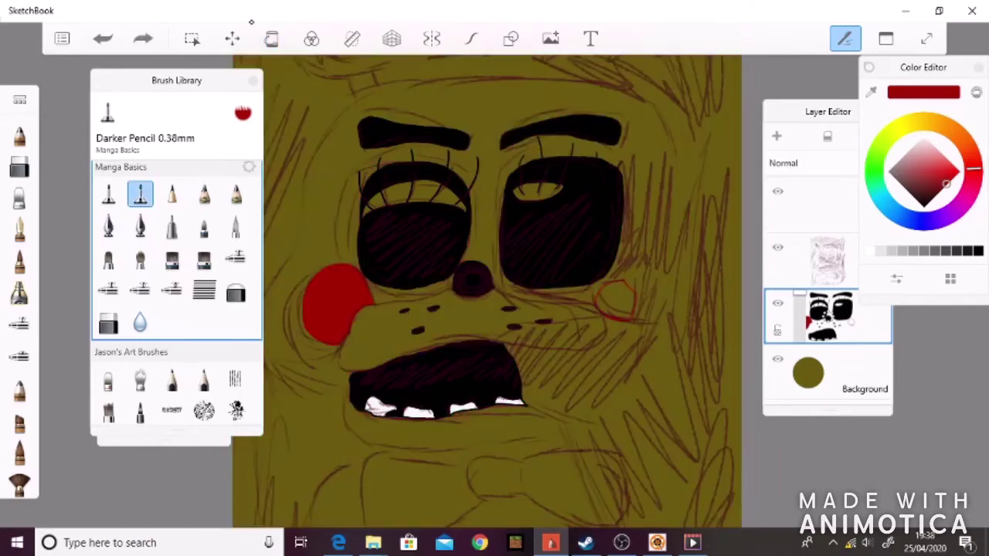
Flood-fill the right cheek outline with dark red.
scroll(647, 296, up, 5)
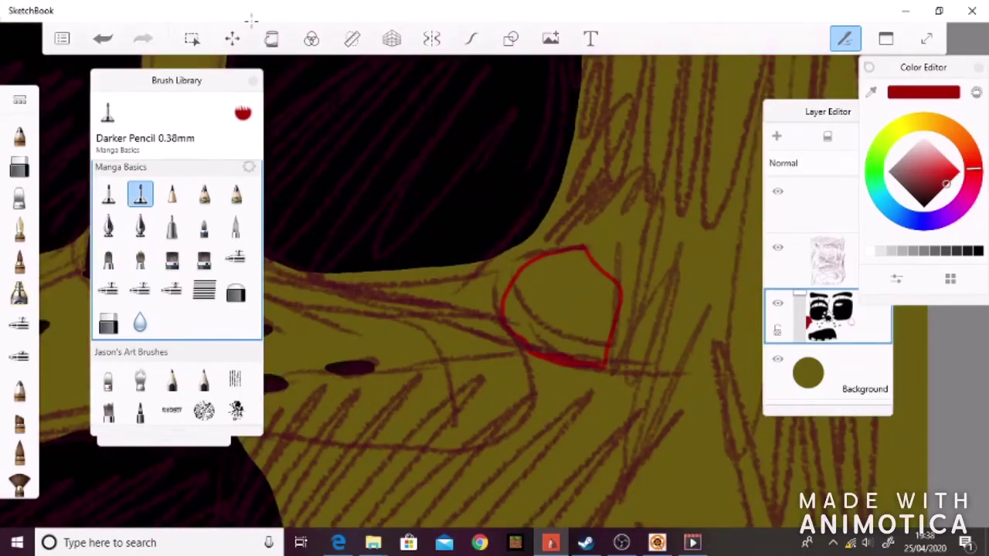
click(271, 38)
click(560, 309)
scroll(376, 431, down, 6)
scroll(444, 292, up, 2)
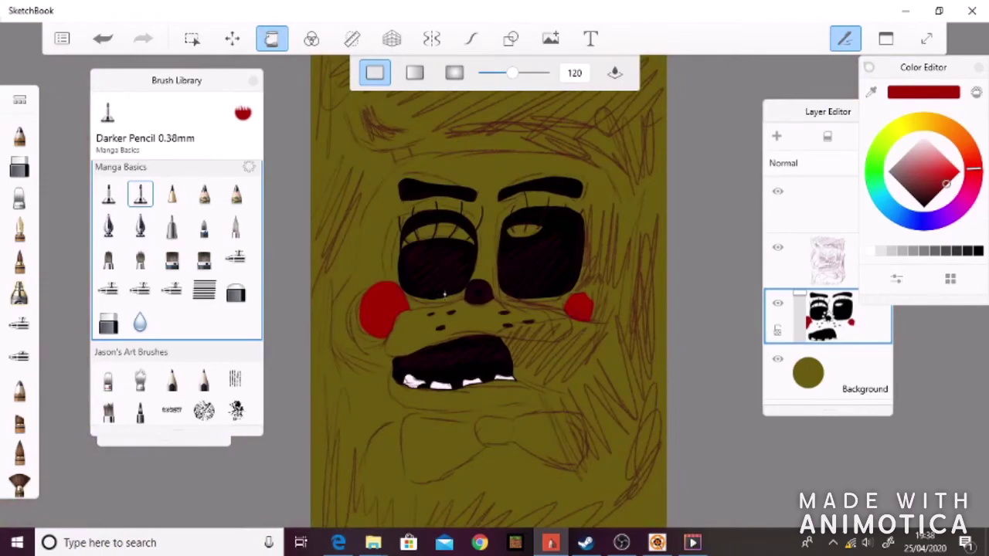
Outline the muzzle in white below the nose and eyes and along the mouth's upper edge.
scroll(372, 410, up, 3)
click(371, 409)
key(ctrl+z)
drag(340, 333, 450, 312)
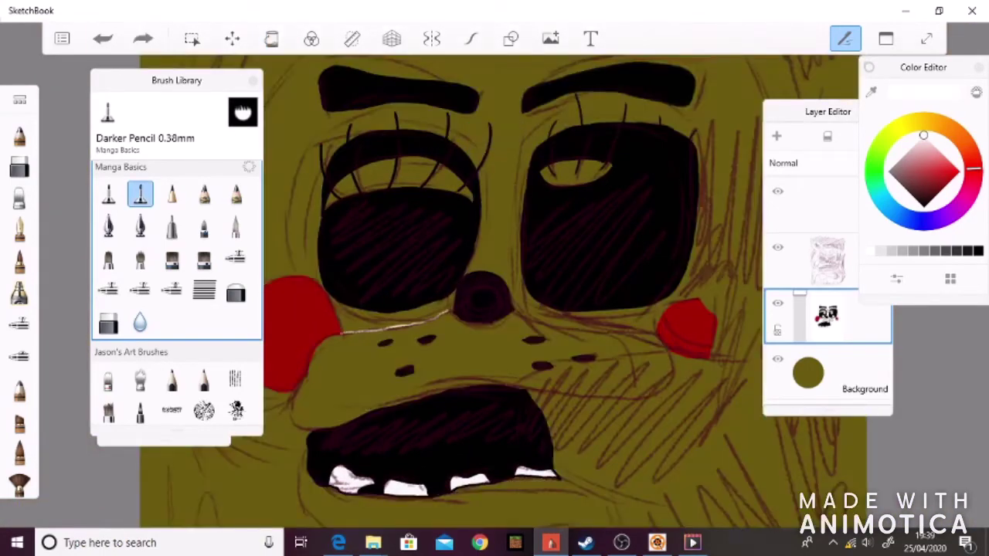
drag(513, 308, 661, 346)
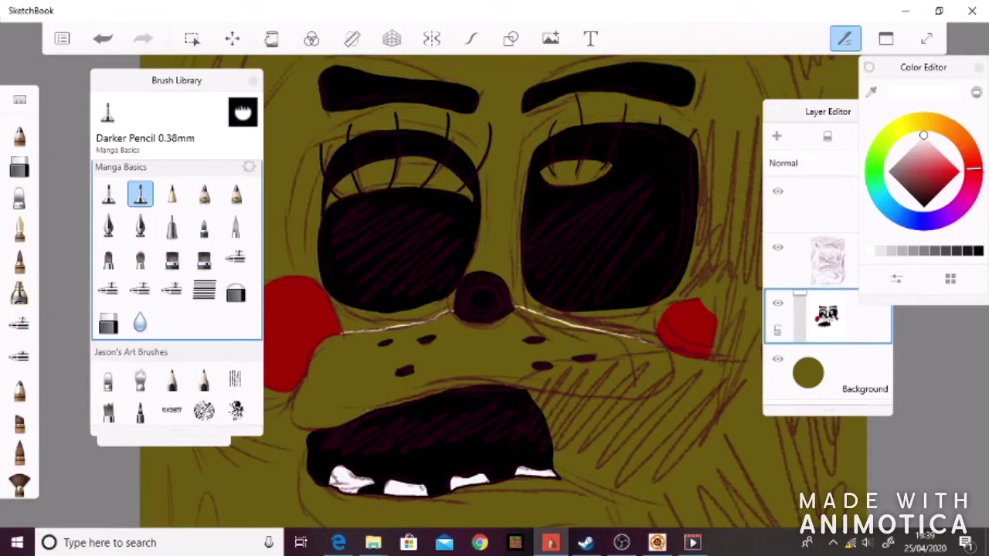
drag(531, 390, 661, 354)
Close the gaps in the white muzzle outline beside the large cheek and flood-fill the muzzle with white.
key(f)
click(371, 409)
key(ctrl+z)
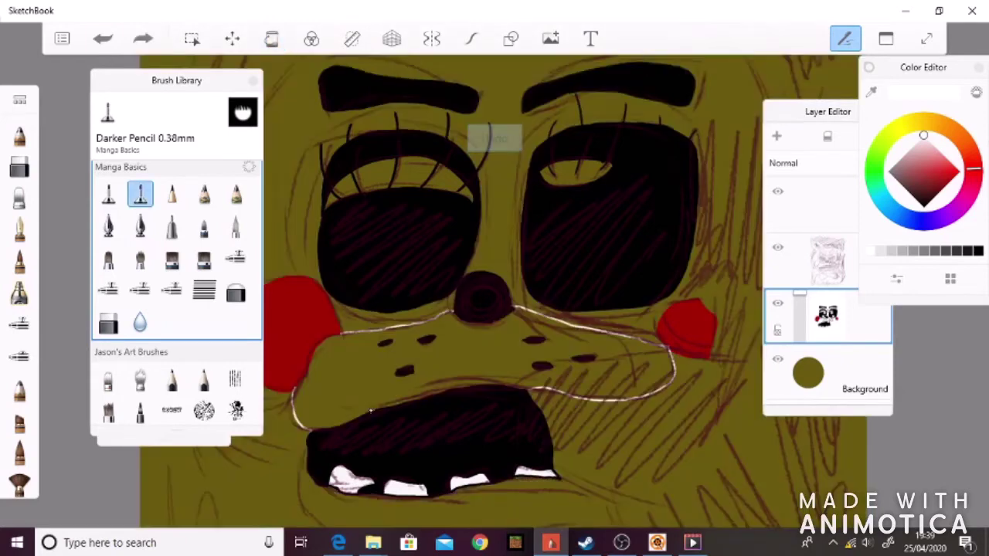
drag(341, 334, 317, 349)
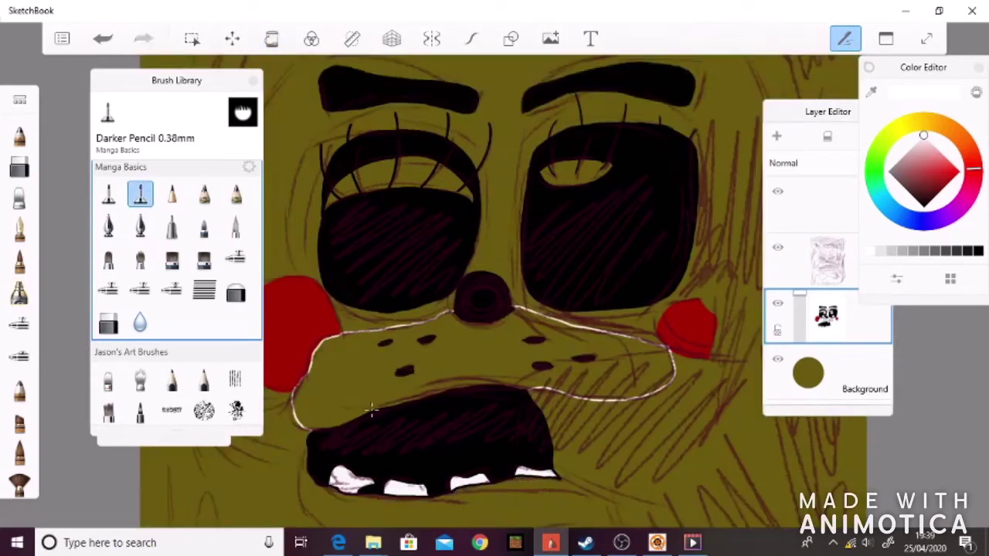
key(f)
click(371, 409)
key(ctrl+z)
key(f)
click(371, 410)
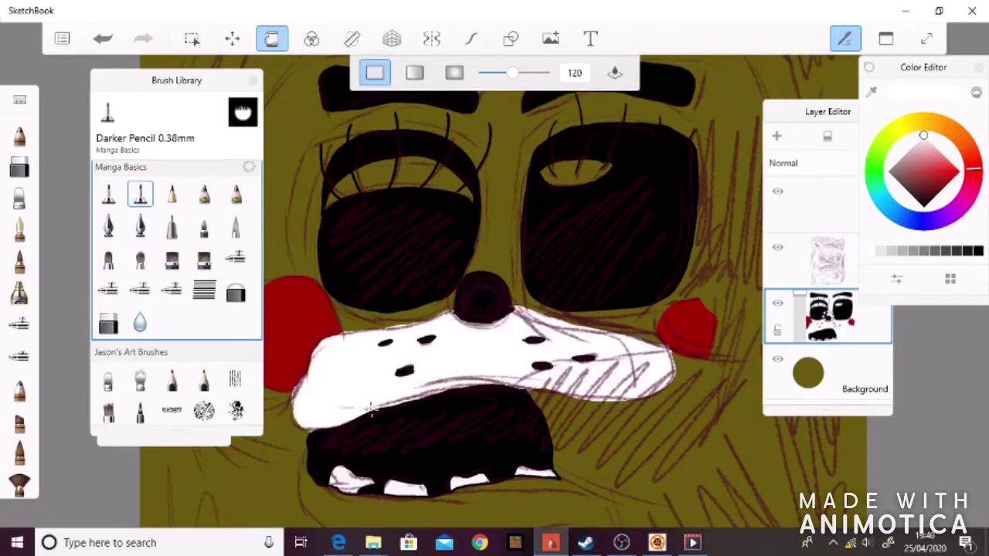
Extend the mouth toward the small cheek with a black outline and flood-fill the extension black.
key(b)
click(923, 205)
mouse_move(519, 383)
mouse_down()
mouse_move(575, 357)
mouse_move(742, 341)
mouse_move(582, 473)
mouse_move(563, 478)
mouse_up()
key(f)
click(634, 433)
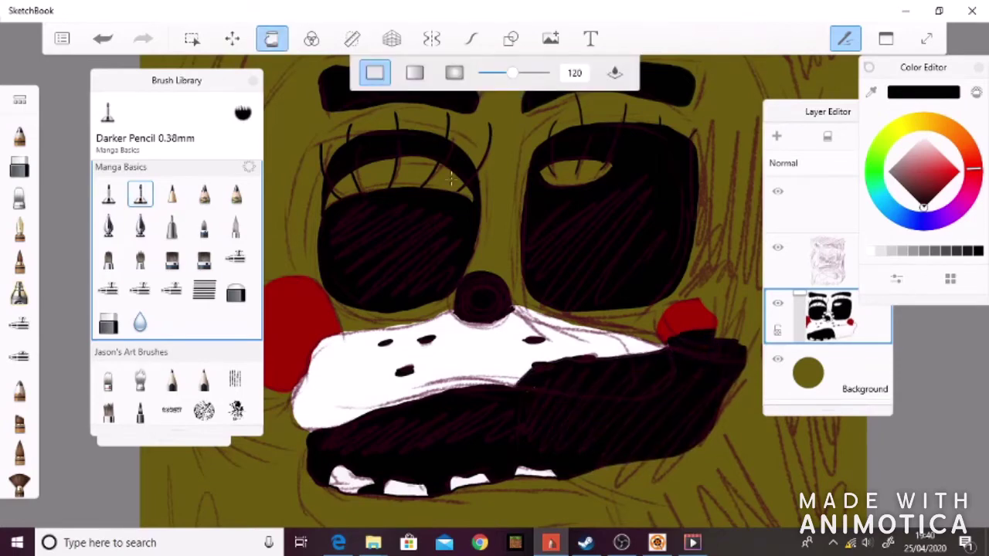
Lower the opacity of the sketch layer and reselect the color layer beneath it.
scroll(451, 178, down, 3)
click(827, 259)
click(812, 379)
mouse_move(815, 381)
mouse_down()
mouse_move(812, 405)
mouse_move(814, 382)
mouse_up()
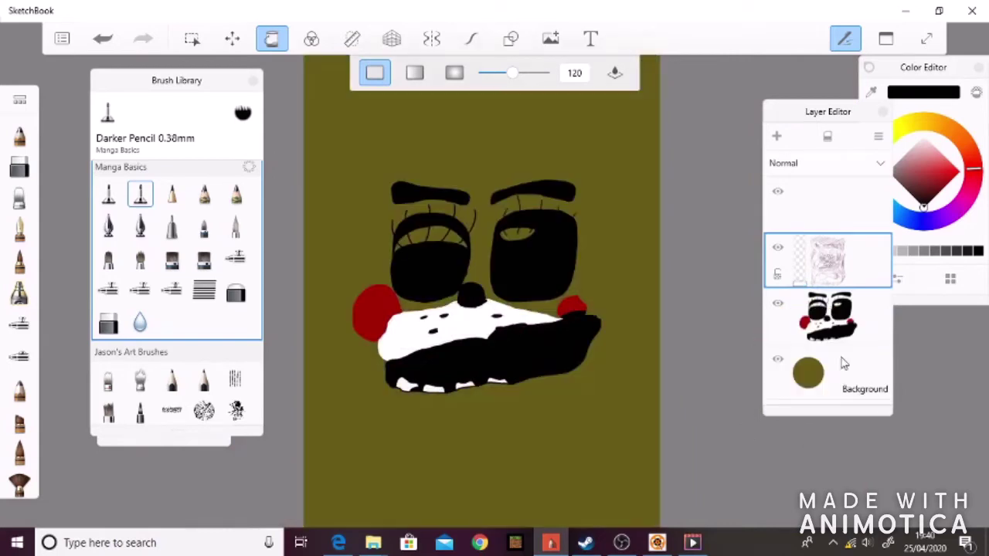
click(831, 316)
Outline the lower jaw in white beneath the teeth and flood-fill it with white.
scroll(408, 401, up, 3)
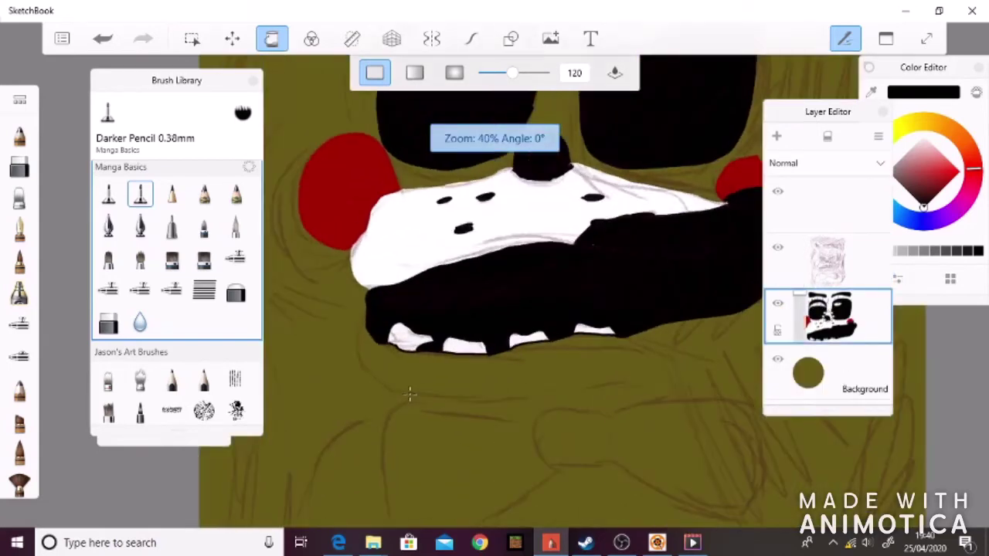
mouse_move(360, 306)
mouse_down()
mouse_move(363, 368)
mouse_move(655, 380)
mouse_move(712, 316)
mouse_up()
key(f)
click(410, 394)
key(ctrl+z)
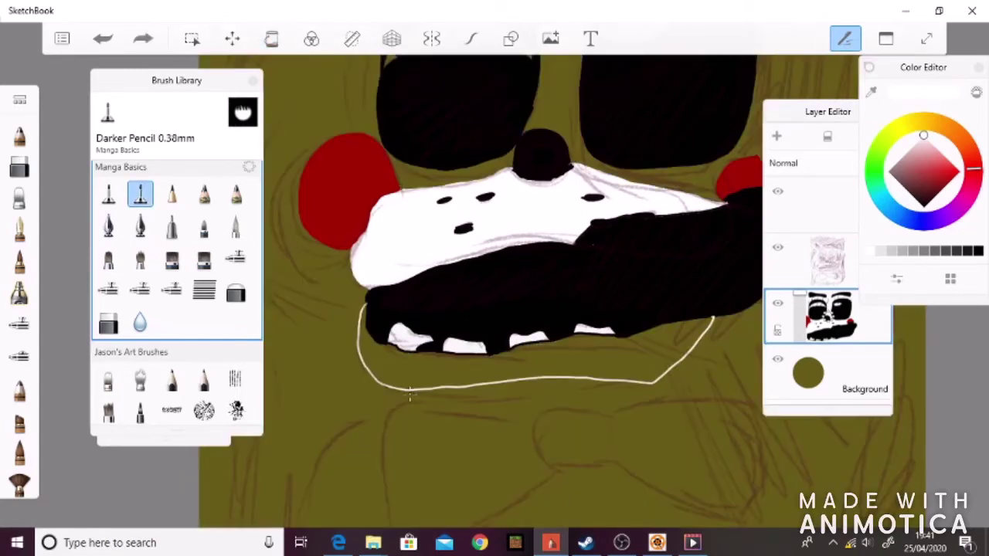
click(410, 394)
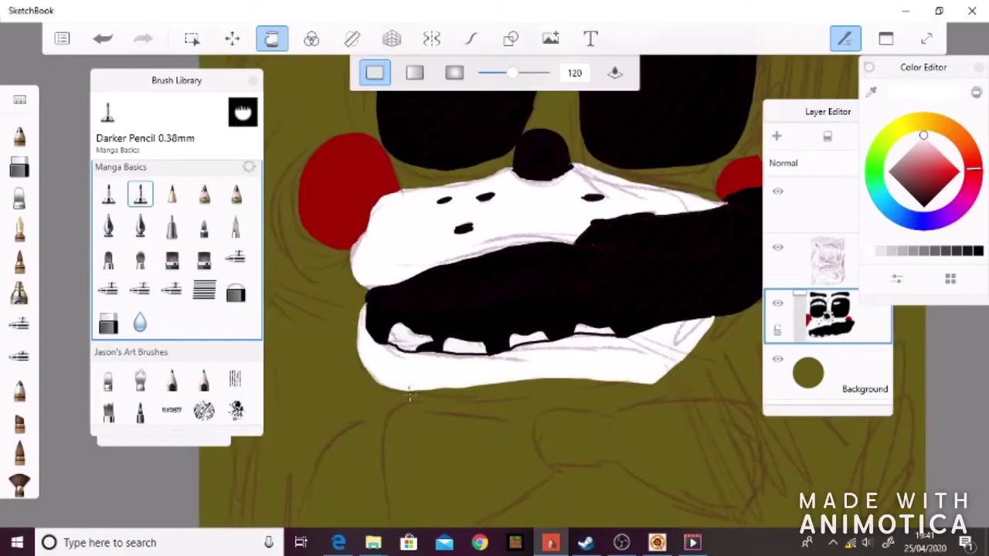
Round off the sharp right corner of the white lower jaw with the Manga Hard Eraser.
key(b)
click(108, 323)
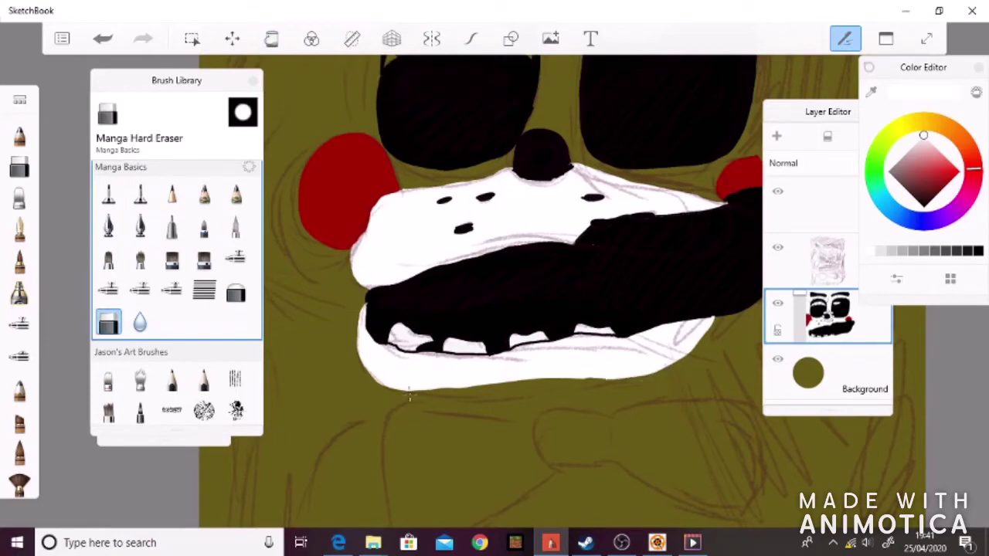
scroll(503, 335, down, 2)
Outline a shadow at the right end of the lower jaw in black and flood-fill it black.
key(b)
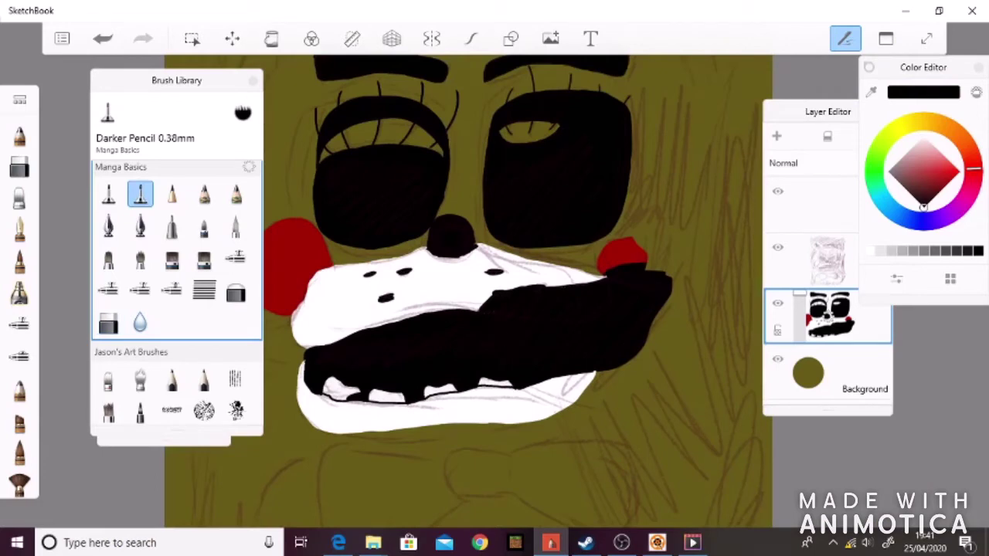
drag(529, 388, 585, 395)
drag(580, 397, 540, 418)
drag(587, 379, 552, 419)
key(f)
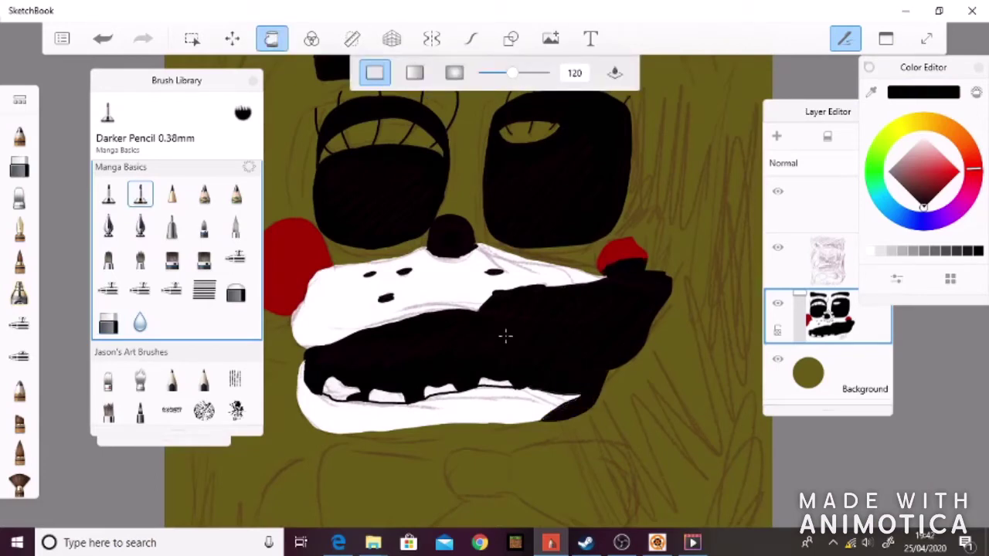
key(b)
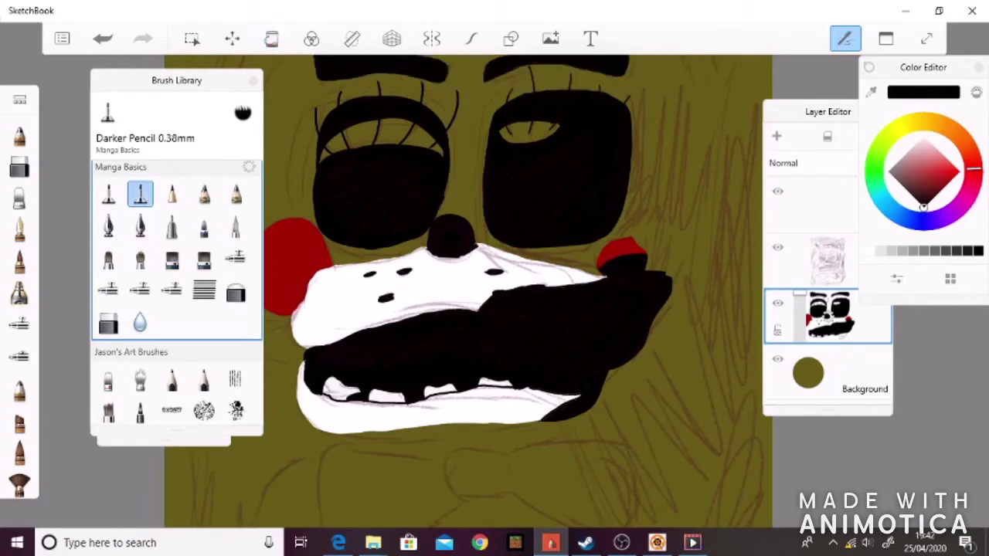
scroll(505, 335, down, 3)
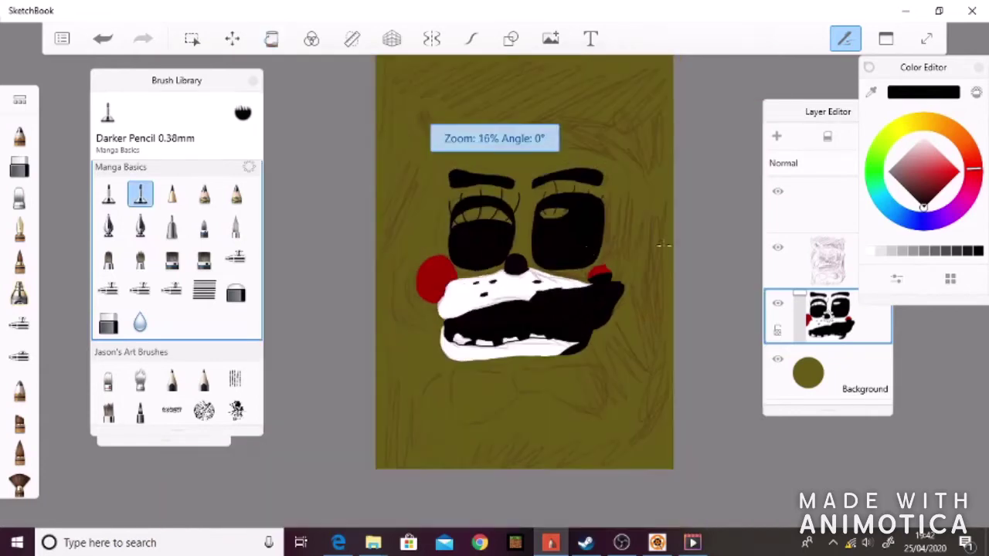
scroll(572, 147, up, 2)
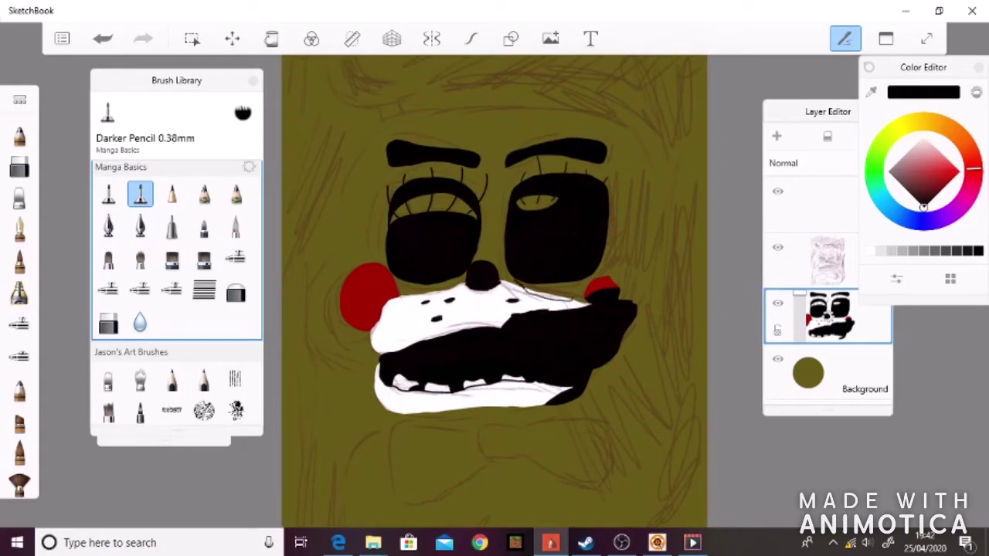
key(f)
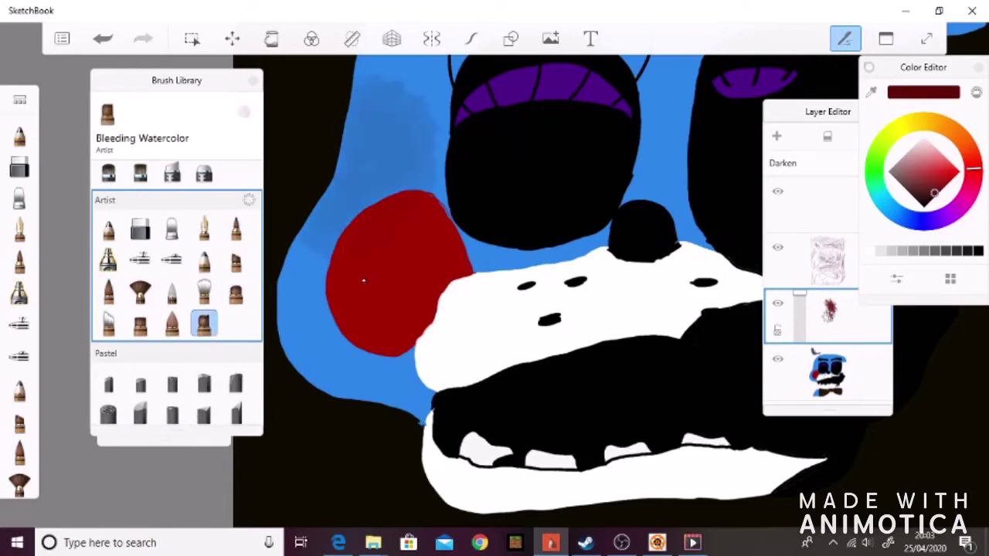
Set the Bleeding Watercolor brush's persistence to 14% and reduce its blending.
click(235, 291)
scroll(162, 347, down, 2)
drag(200, 421, 124, 421)
drag(191, 373, 170, 373)
mouse_move(180, 325)
mouse_down()
mouse_move(220, 325)
mouse_move(151, 332)
mouse_up()
scroll(162, 348, down, 1)
Test the watercolor brush around the large cheek, undo the test strokes, and set the brush's blending to 0%.
drag(372, 148, 399, 178)
key(ctrl+z)
drag(331, 258, 324, 314)
key(ctrl+z)
drag(151, 332, 108, 332)
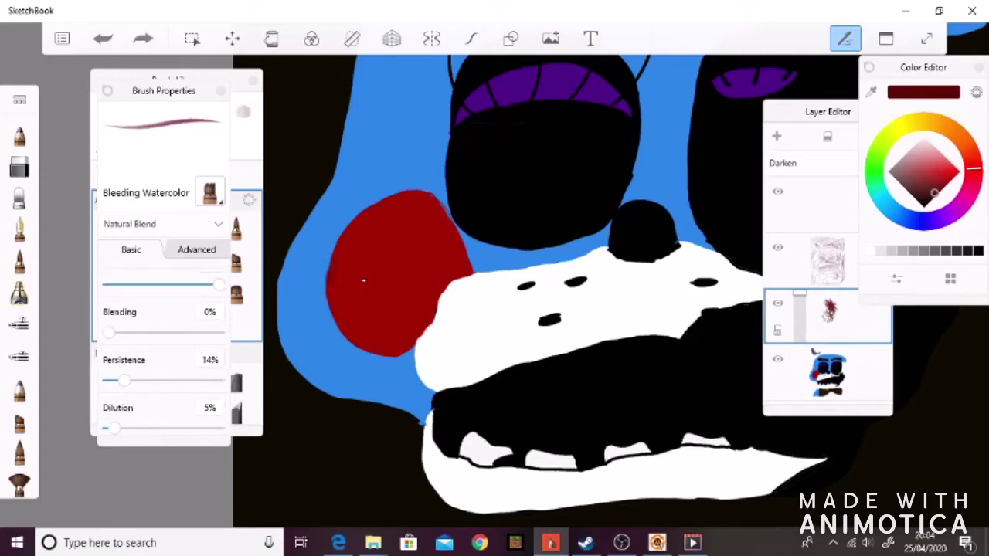
scroll(162, 348, up, 1)
drag(334, 313, 340, 332)
key(ctrl+z)
key(m)
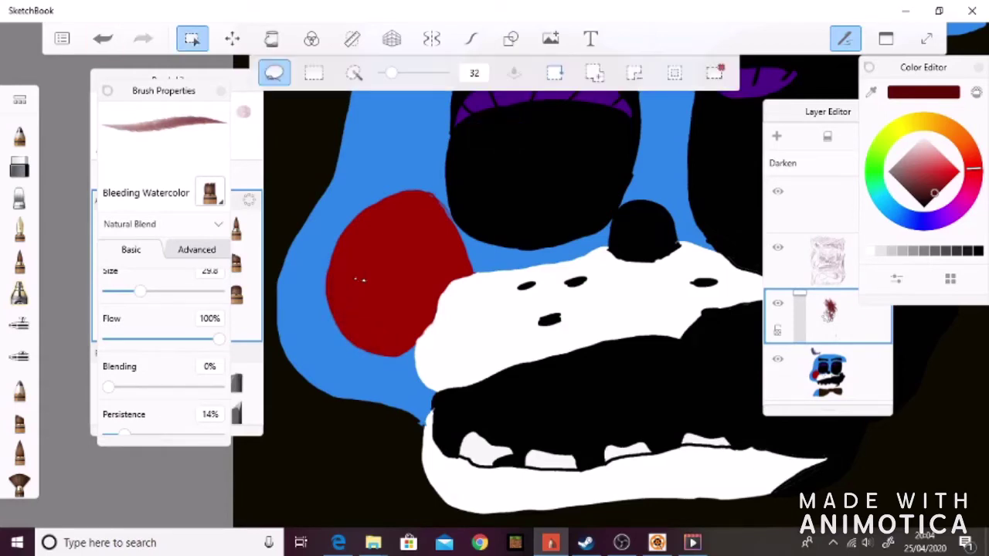
key(m)
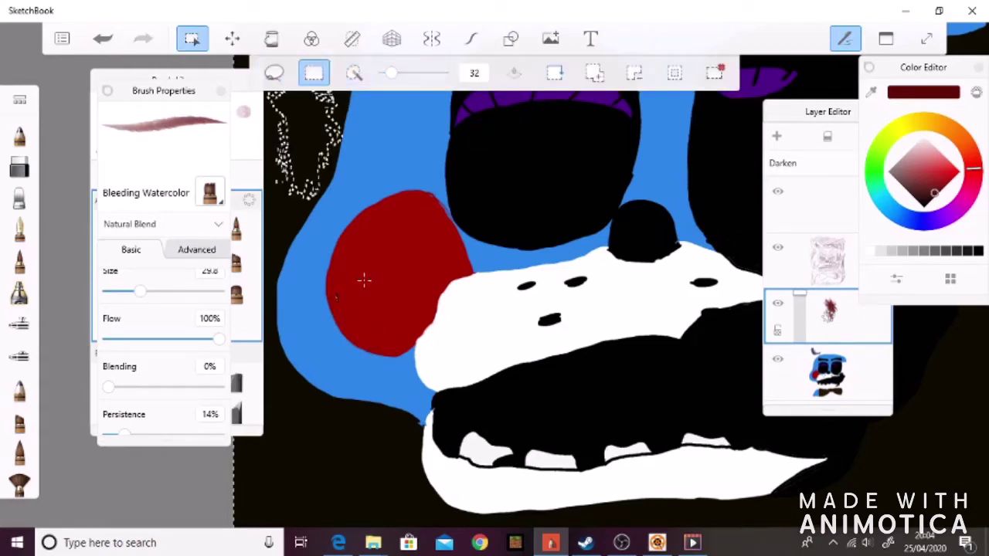
key(m)
mouse_move(405, 193)
mouse_down()
mouse_move(352, 213)
mouse_move(392, 354)
mouse_move(456, 226)
mouse_move(405, 193)
mouse_up()
click(364, 280)
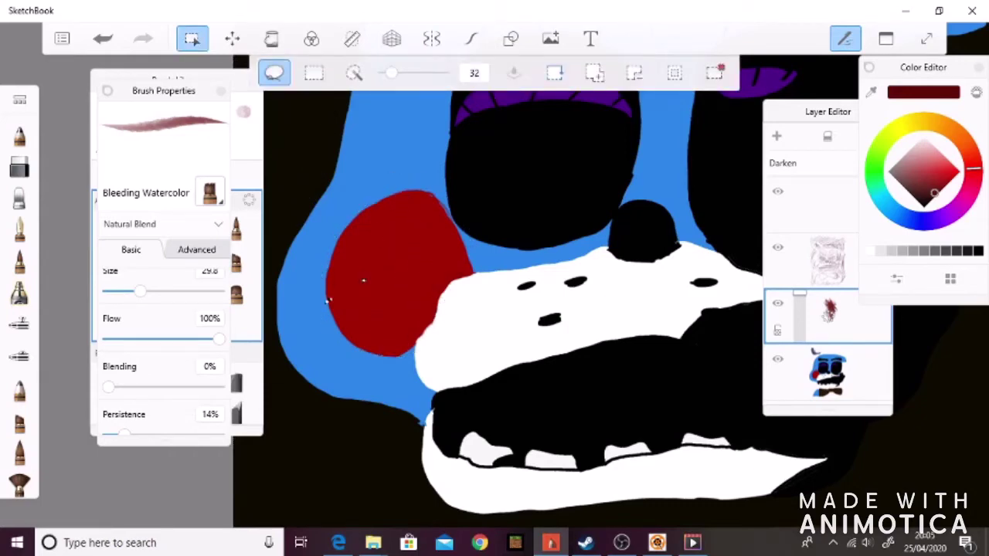
key(Escape)
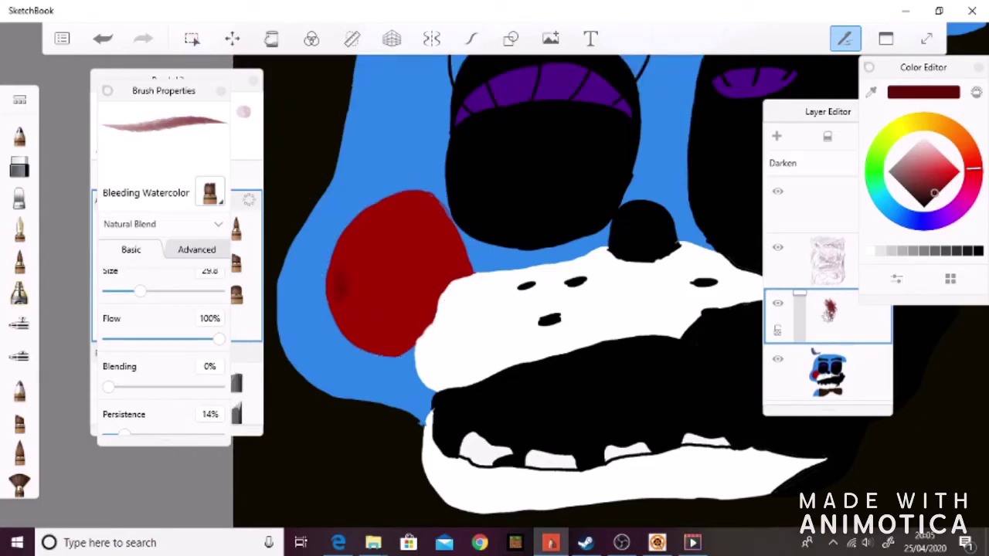
Try shading the large cheek's edge with dark red Bleeding Watercolor strokes, and undo them.
scroll(364, 279, up, 5)
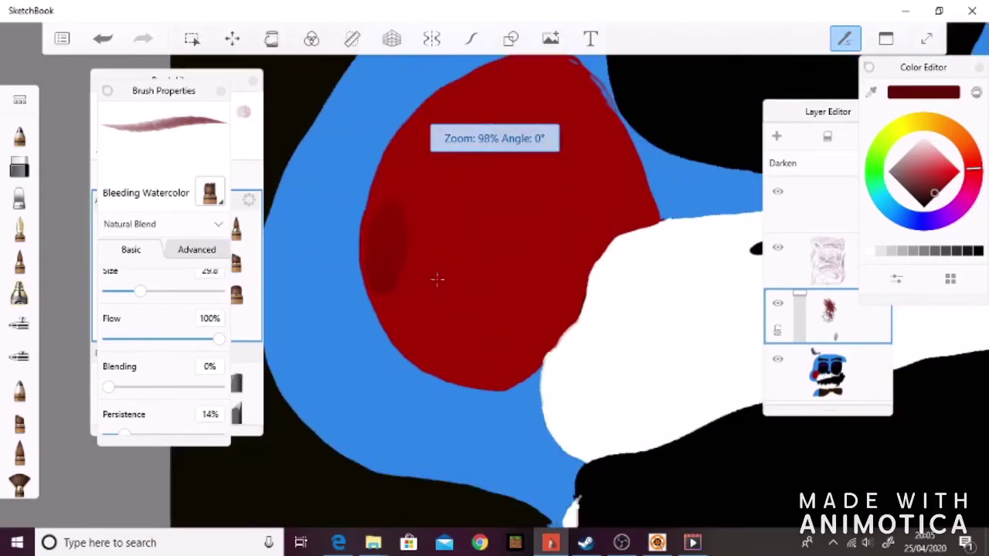
mouse_move(360, 230)
mouse_down()
mouse_move(413, 332)
mouse_move(529, 379)
mouse_move(590, 247)
mouse_move(627, 205)
mouse_up()
mouse_move(363, 197)
mouse_down()
mouse_move(627, 204)
mouse_move(405, 255)
mouse_move(471, 340)
mouse_move(533, 247)
mouse_up()
key(ctrl+z)
key(ctrl+z)
key(ctrl+z)
key(ctrl+z)
key(ctrl+z)
key(ctrl+z)
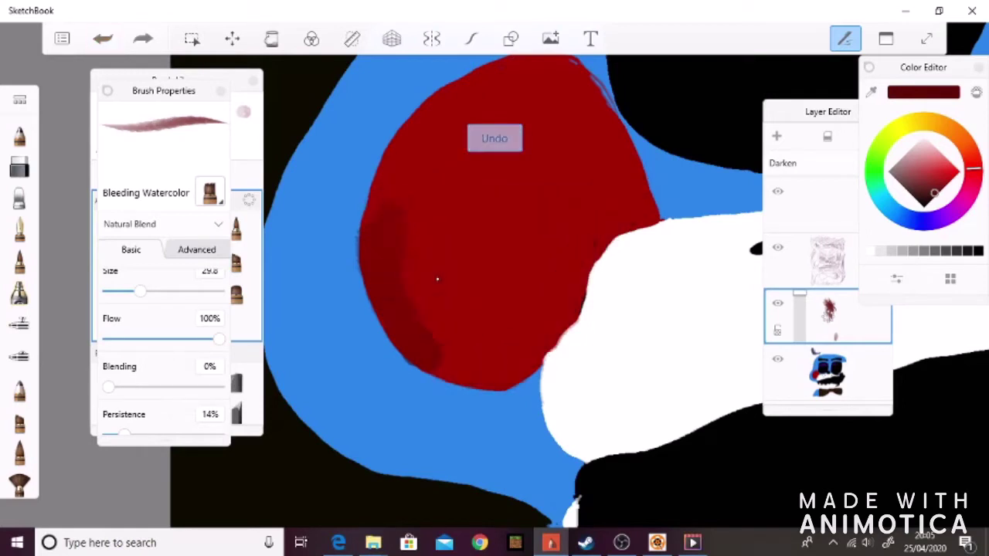
key(ctrl+z)
key(ctrl+z)
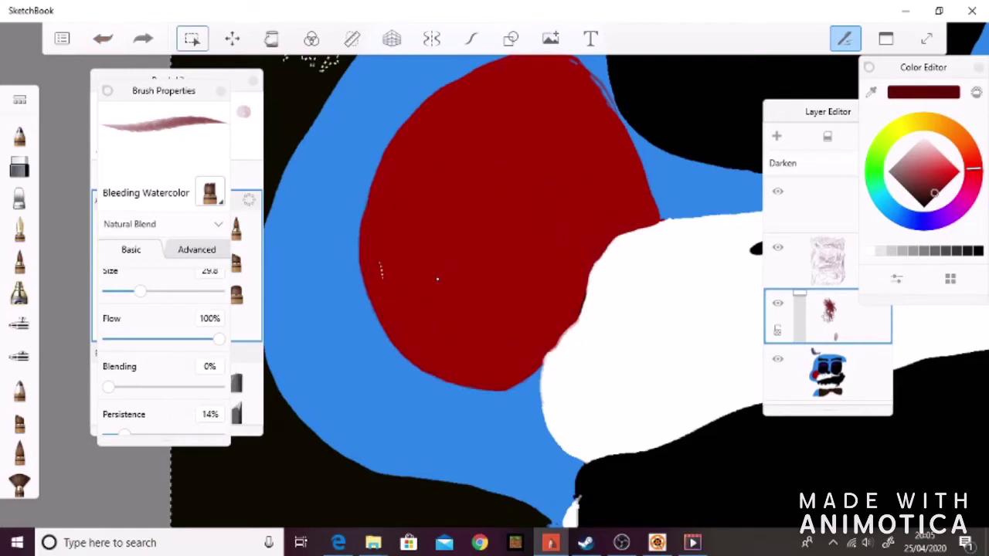
Shade the lower edge and muzzle side of the large cheek in dark red with the Wet Frayed Bristles brush.
key(ctrl+alt+b)
click(171, 323)
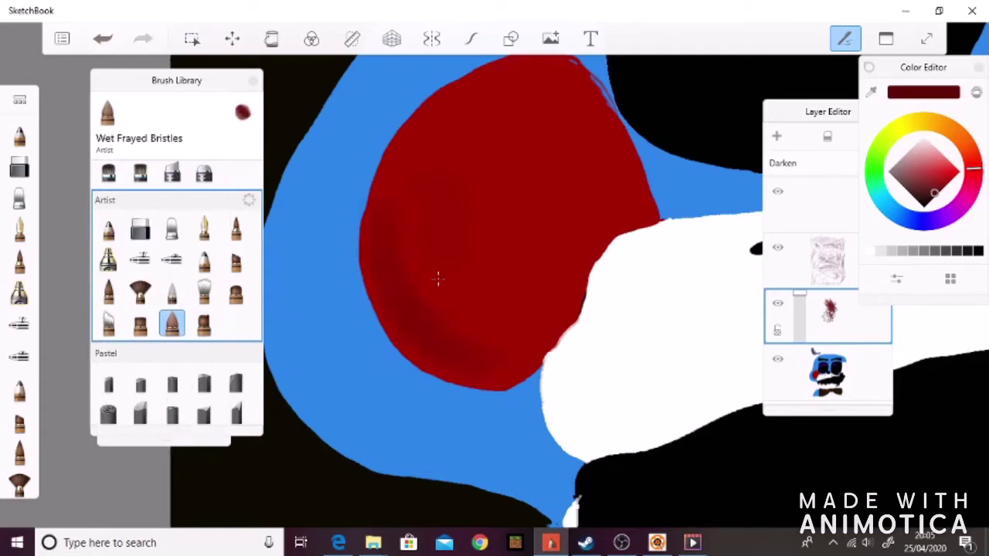
drag(613, 241, 644, 231)
drag(610, 241, 594, 278)
mouse_move(369, 270)
mouse_down()
mouse_move(367, 307)
mouse_move(390, 347)
mouse_move(478, 386)
mouse_move(550, 355)
mouse_up()
drag(597, 262, 590, 282)
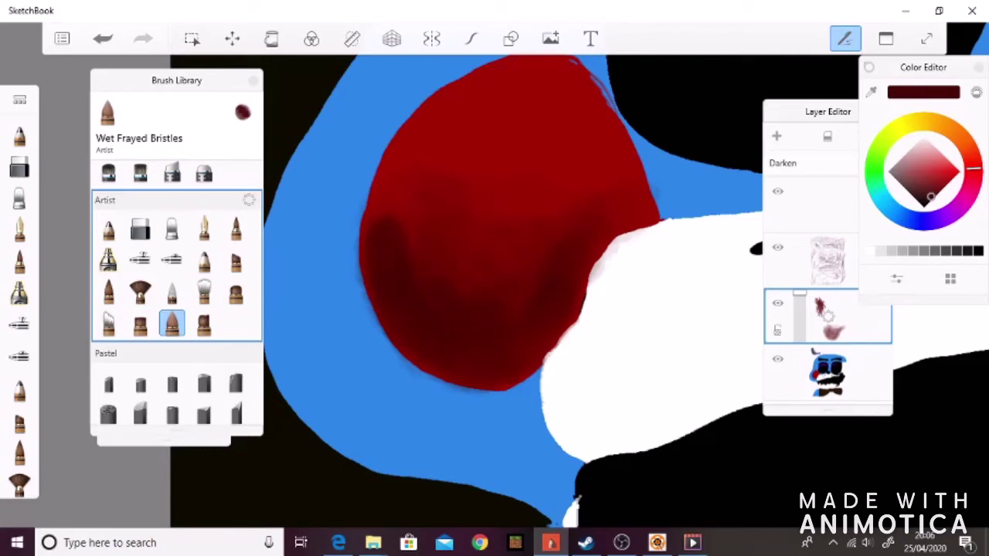
Paint a denser dark red shadow up both sides of the large cheek with another Artist brush.
double_click(140, 324)
mouse_move(367, 231)
mouse_down()
mouse_move(352, 305)
mouse_move(463, 387)
mouse_move(595, 263)
mouse_move(424, 178)
mouse_up()
drag(533, 236, 595, 270)
Blend the upper edge of the cheek's shadow into the red with Smudge Flat Brush 3 at size 38.8.
click(19, 197)
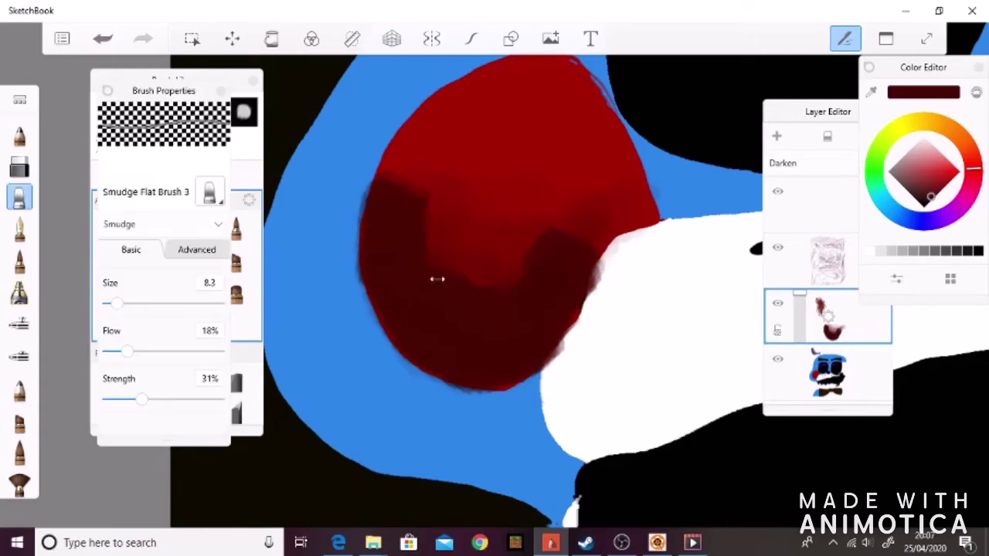
key(bracketright)
mouse_move(606, 248)
mouse_down()
mouse_move(417, 247)
mouse_move(394, 166)
mouse_up()
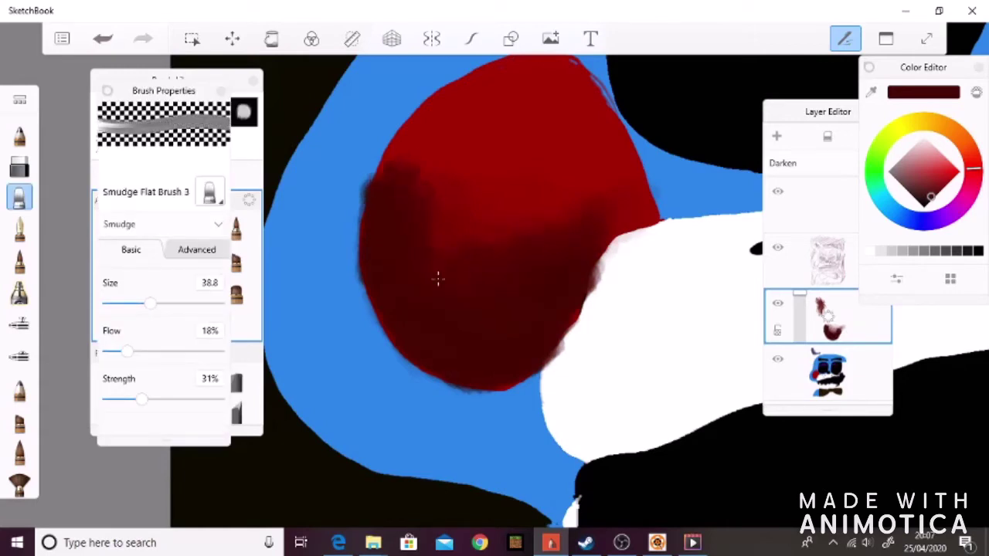
drag(575, 224, 513, 210)
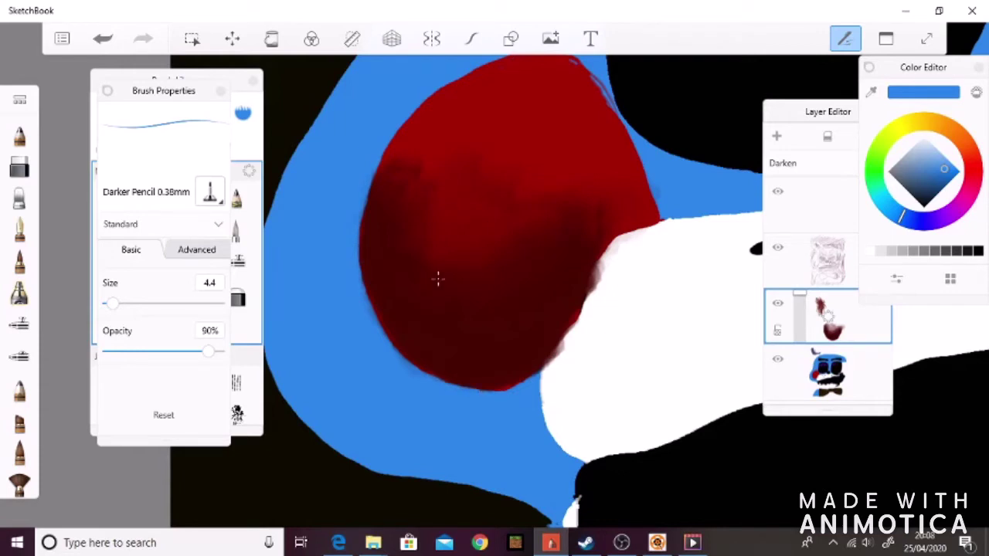
Clean up the large cheek's upper edge beside the eye with the blue pencil on the base color layer.
key(Tab)
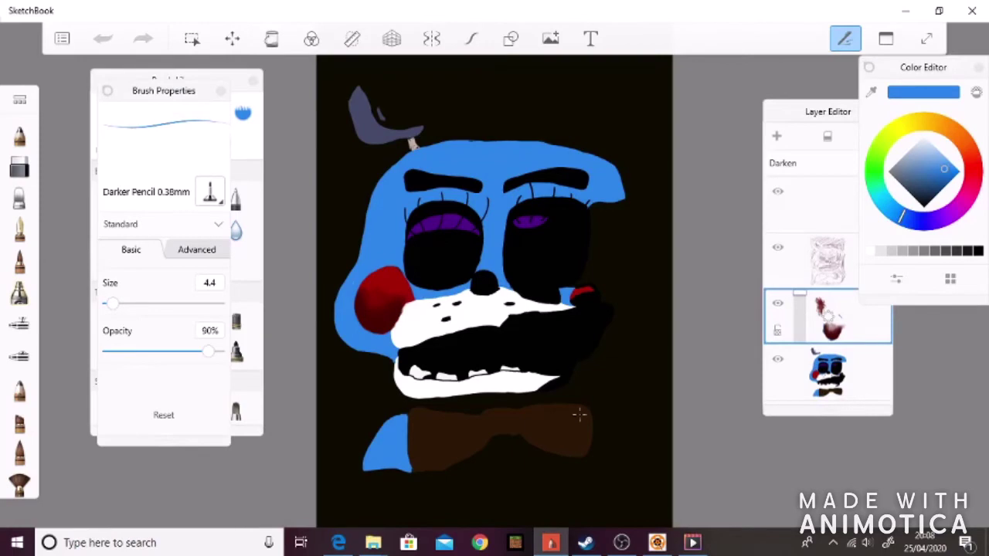
scroll(360, 298, up, 5)
click(469, 205)
drag(473, 211, 484, 227)
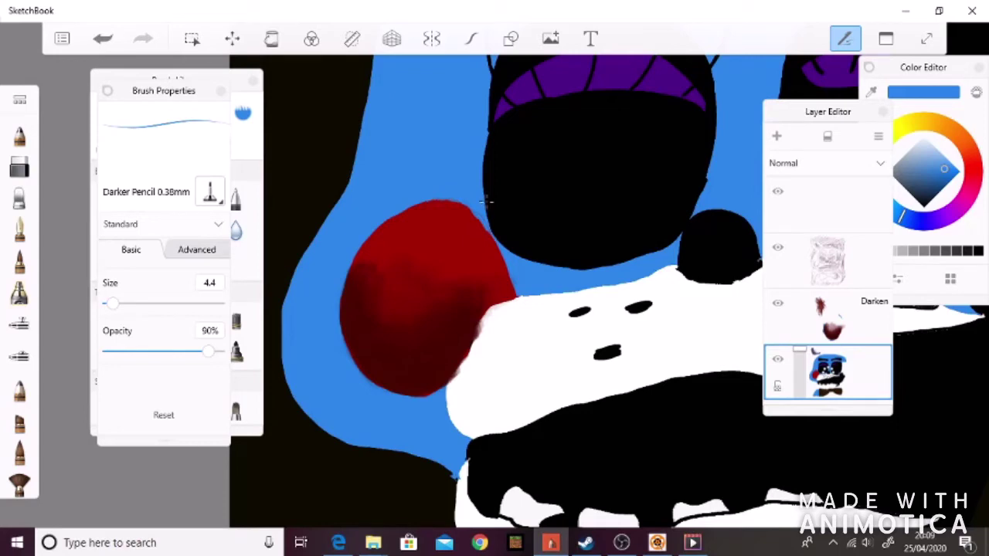
Undo the last pencil strokes beside the large cheek.
key(ctrl+z)
key(ctrl+z)
key(ctrl+z)
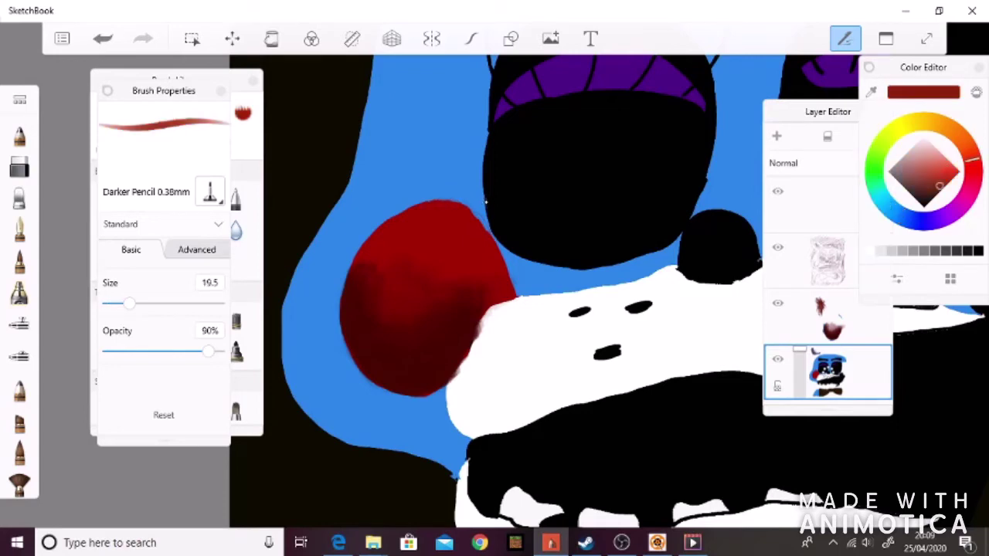
key(ctrl+z)
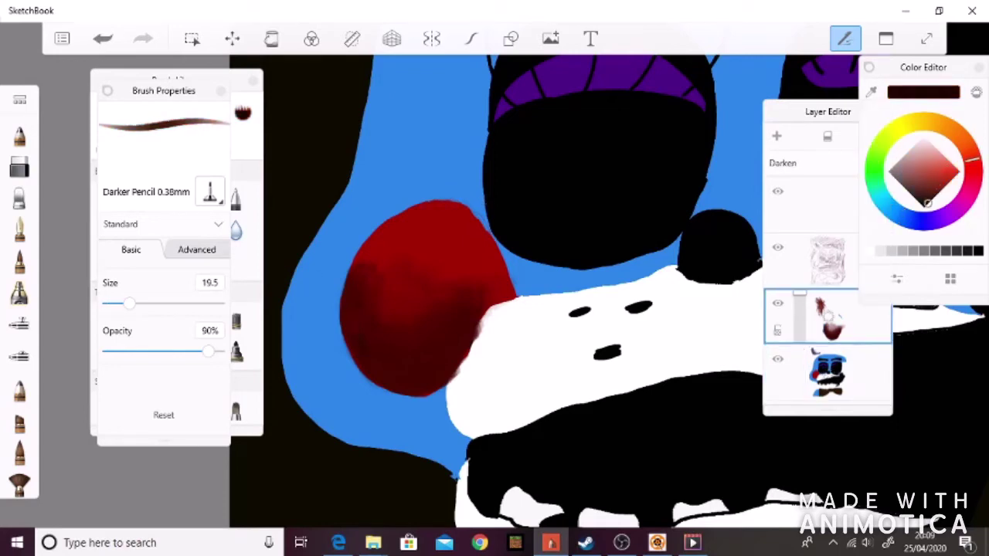
Darken the large cheek's lower shadow on the Darken layer with the size 19.5 dark pencil, and sample a red from the cheek.
drag(384, 379, 433, 390)
mouse_move(378, 355)
mouse_down()
mouse_move(429, 379)
mouse_move(426, 398)
mouse_up()
mouse_move(340, 305)
mouse_down()
mouse_move(341, 339)
mouse_move(386, 393)
mouse_up()
drag(341, 283, 344, 308)
mouse_move(447, 375)
mouse_down()
mouse_move(502, 293)
mouse_move(413, 344)
mouse_move(397, 326)
mouse_move(417, 308)
mouse_up()
key(ctrl+z)
key(ctrl+y)
alt+click(383, 317)
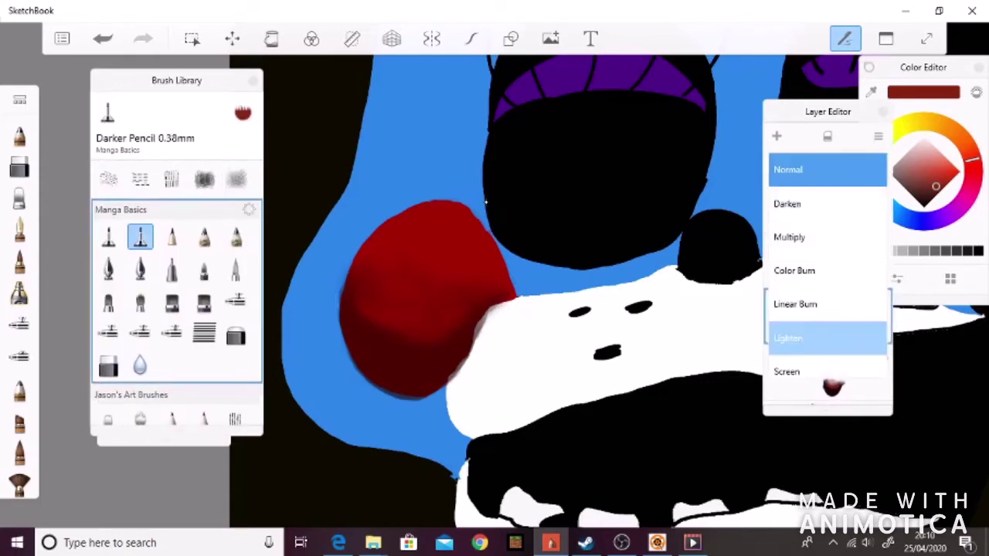
Paint soft white highlights on the large cheek's upper area on a Lighten layer, and outline its upper edge in black at size 4.9 on Darken.
drag(370, 270, 445, 229)
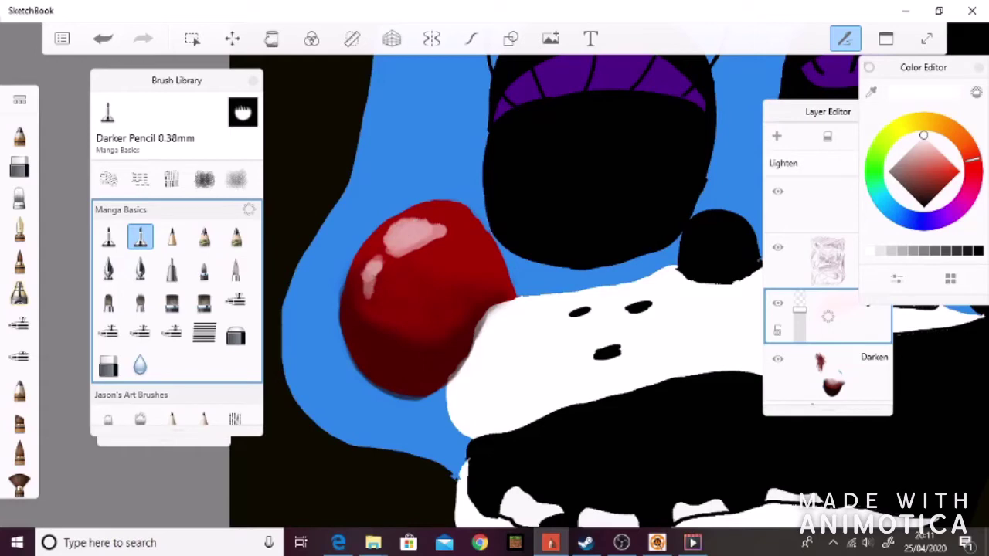
scroll(531, 334, down, 5)
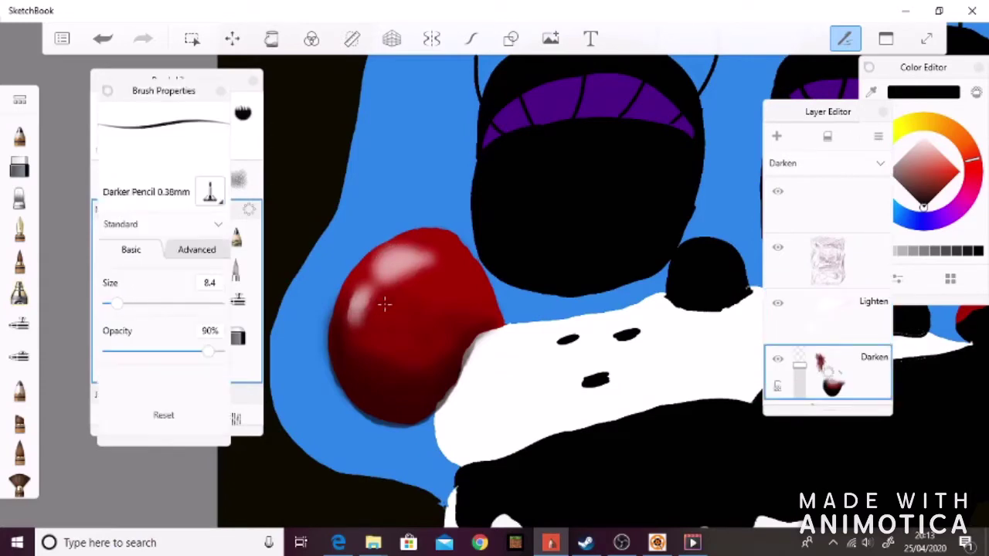
drag(360, 250, 372, 261)
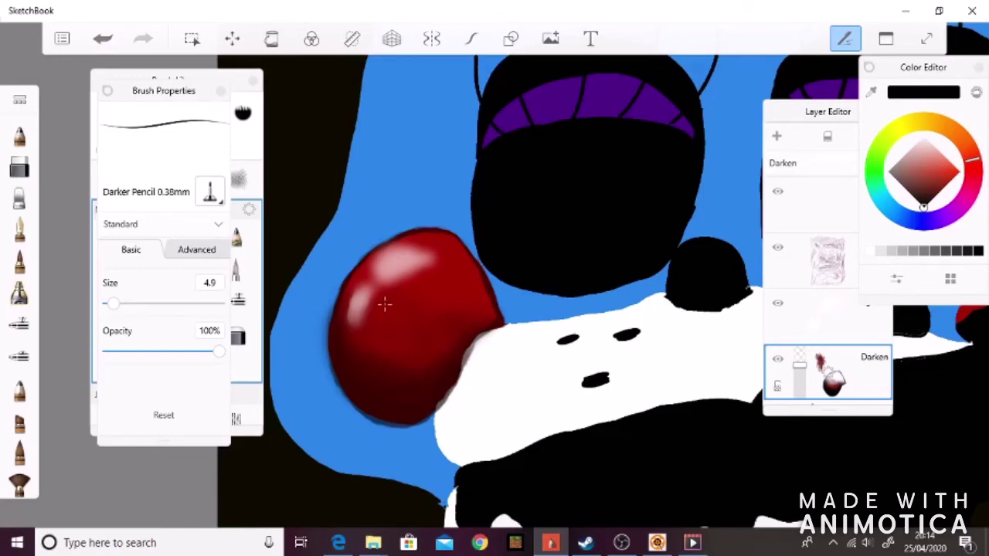
scroll(385, 304, down, 5)
scroll(338, 321, up, 4)
Sketch a shadow boundary on the blue jaw below the large cheek with the size 4.9 dark blue pencil, and try flood-filling it.
alt+click(494, 192)
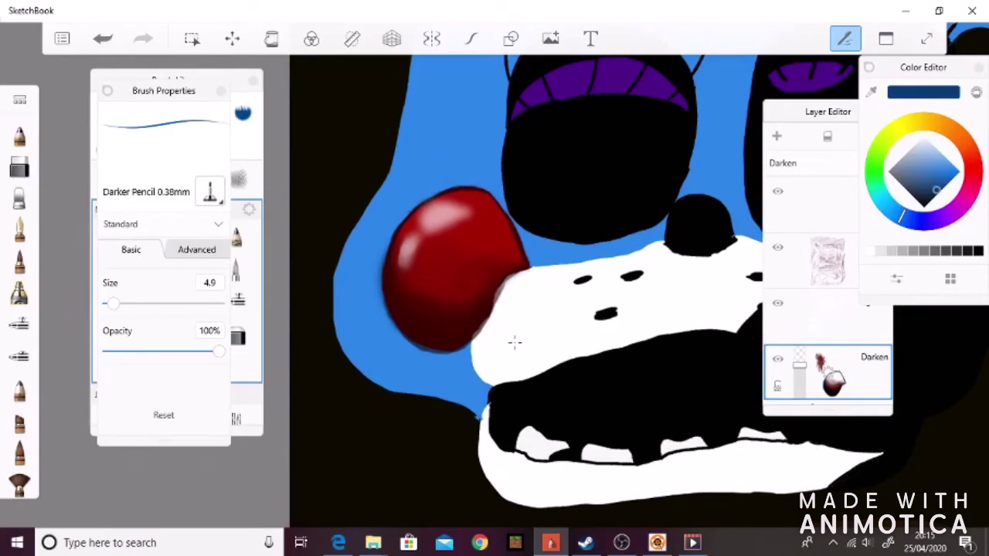
mouse_move(334, 325)
mouse_down()
mouse_move(381, 364)
mouse_move(397, 335)
mouse_up()
key(f)
click(514, 342)
key(ctrl+z)
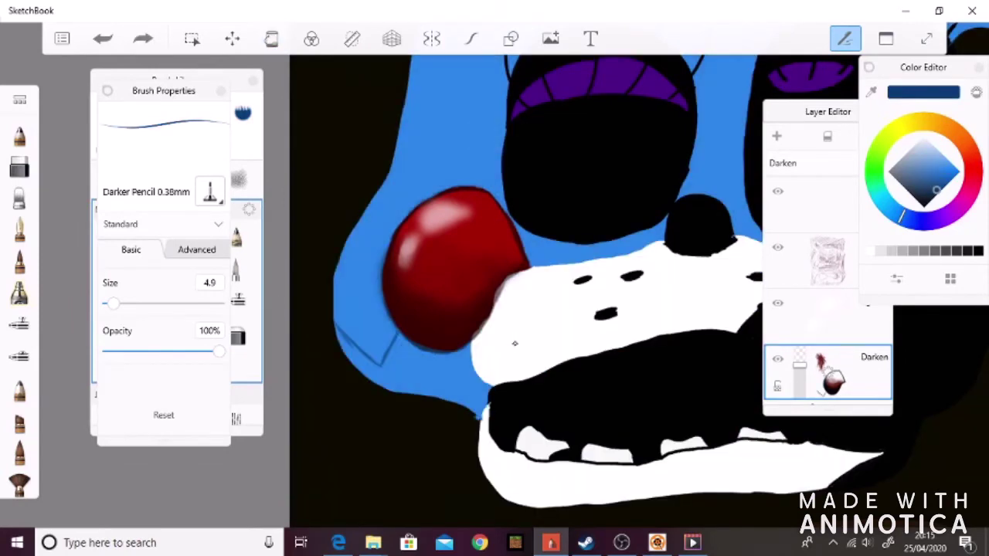
Paint a dark blue shadow along the jaw's lower edge with the size 42.4 pencil on the Darken layer, and try flood-filling the rest.
drag(113, 302, 155, 302)
mouse_move(344, 332)
mouse_down()
mouse_move(363, 367)
mouse_move(393, 363)
mouse_move(463, 410)
mouse_move(483, 394)
mouse_move(471, 386)
mouse_up()
key(f)
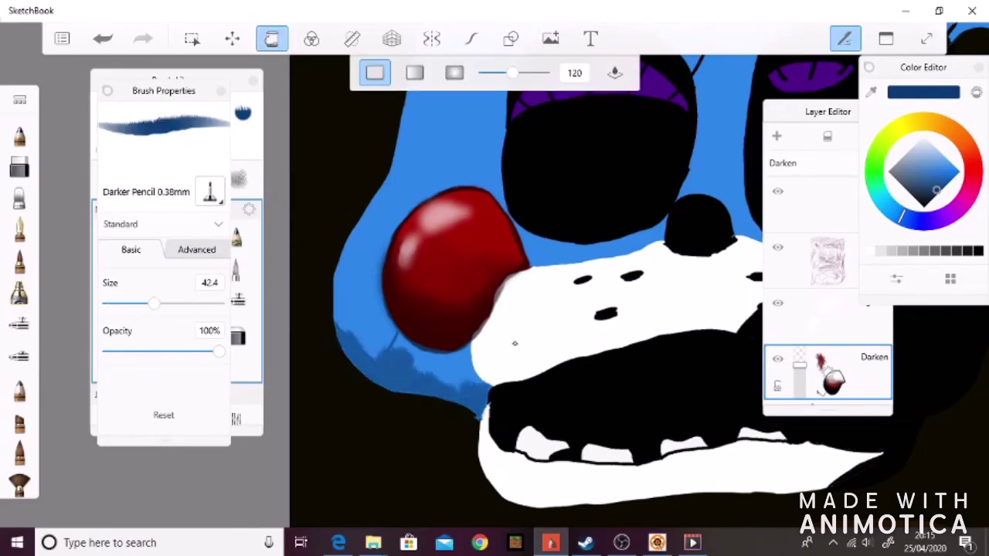
click(514, 342)
key(ctrl+z)
Fill the remaining jaw shadow up to the large cheek with dark blue, using the pencil down to size 3.8, and blur its edges.
key(bracketleft)
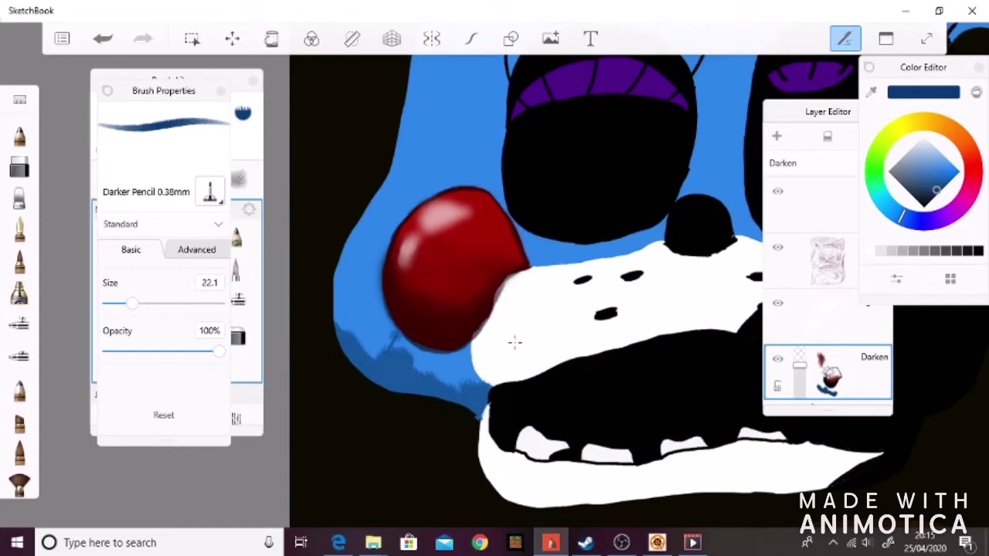
key(bracketleft)
key(bracketleft)
key(bracketleft)
key(f)
click(514, 343)
key(ctrl+z)
click(515, 342)
key(ctrl+z)
key(b)
click(514, 342)
key(f)
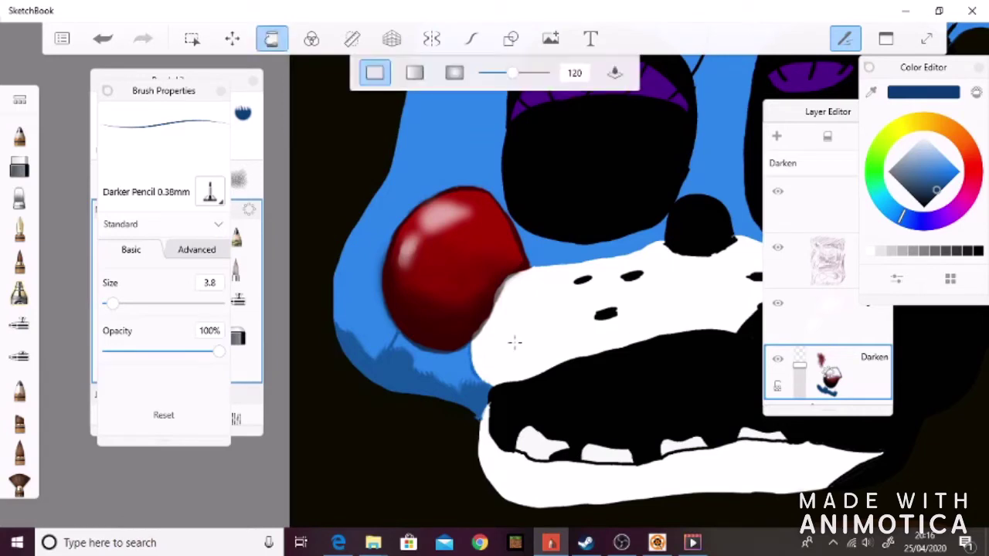
key(b)
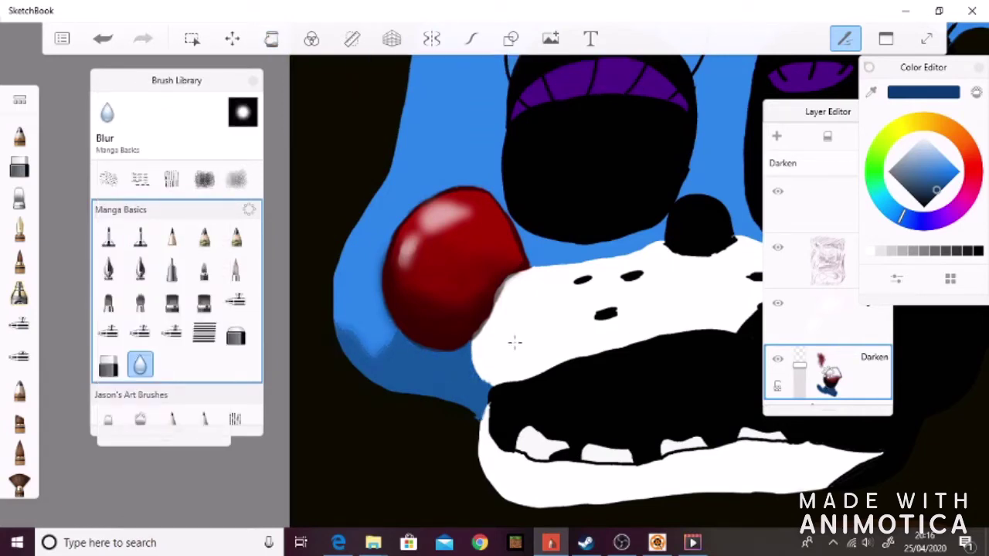
Deepen the jaw shadow beside the muzzle with a darker blue pencil at size 13.8, and blur the strokes.
click(930, 197)
click(139, 236)
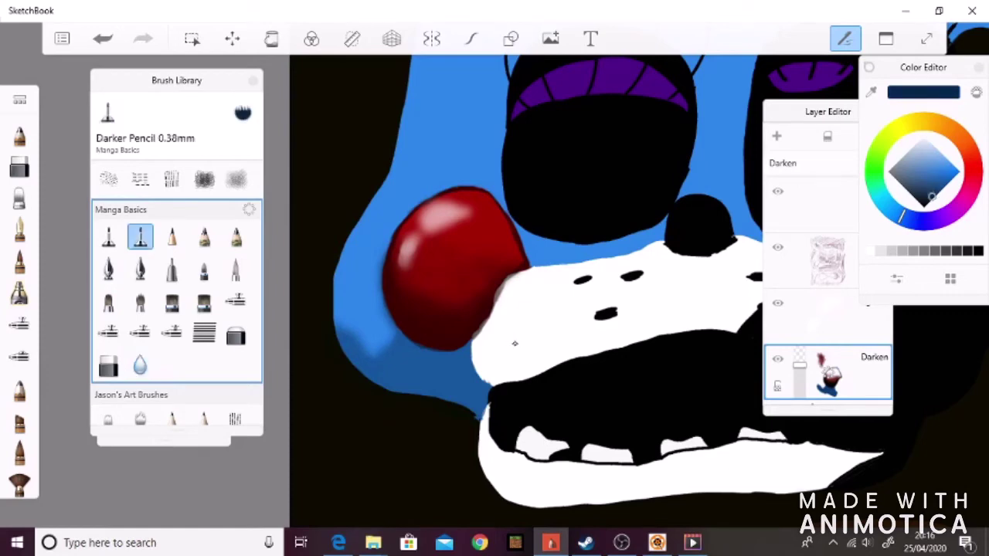
click(139, 236)
mouse_move(385, 386)
mouse_down()
mouse_move(426, 382)
mouse_move(477, 403)
mouse_move(486, 378)
mouse_move(467, 394)
mouse_up()
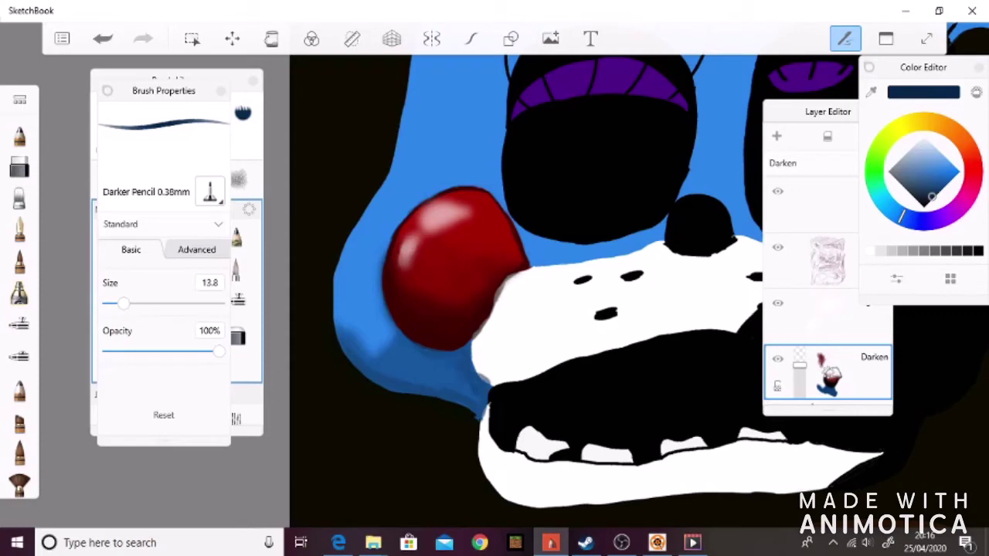
key(b)
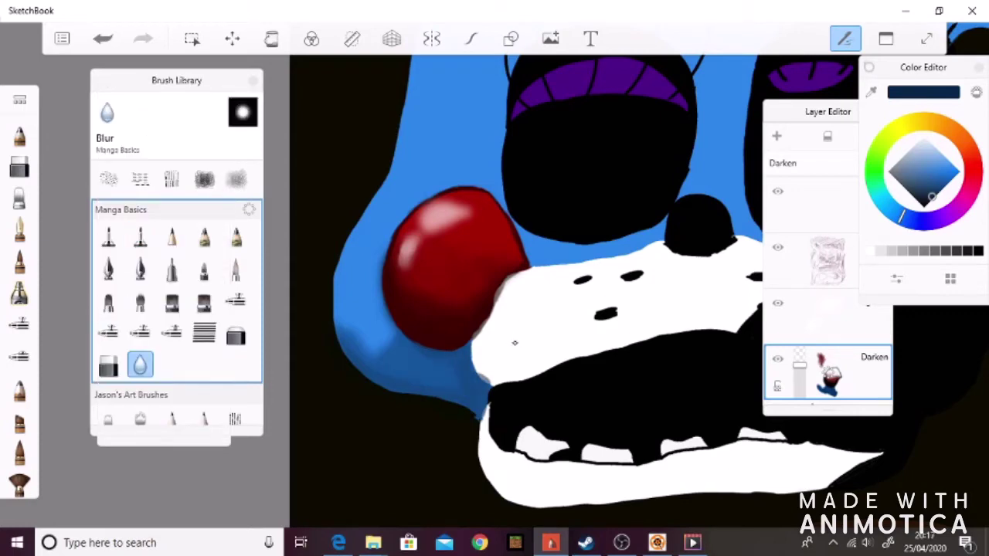
Shade black beneath the large cheek's lower edge with the size 10.2 pencil, and blur it at size 100.0 and strength 25.0.
click(923, 207)
click(172, 332)
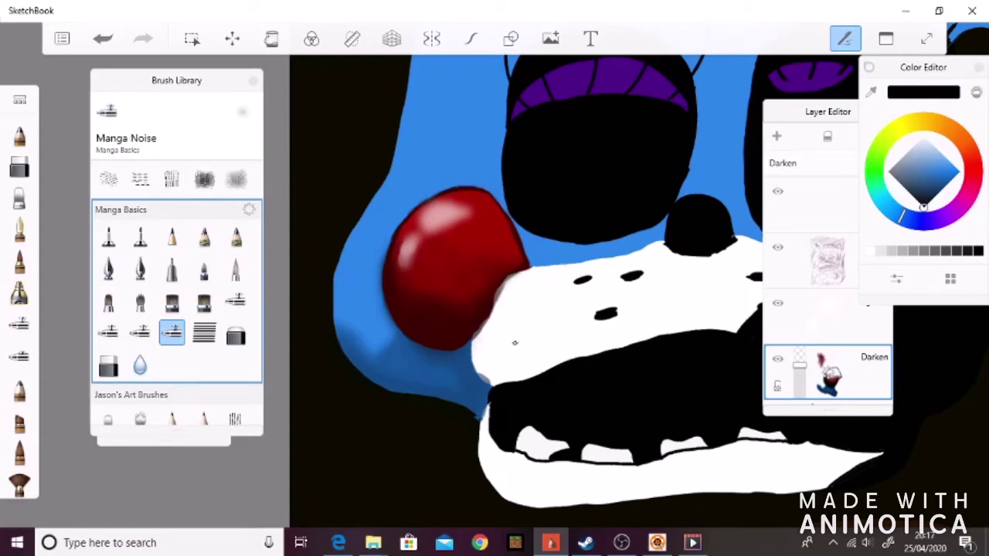
key(p)
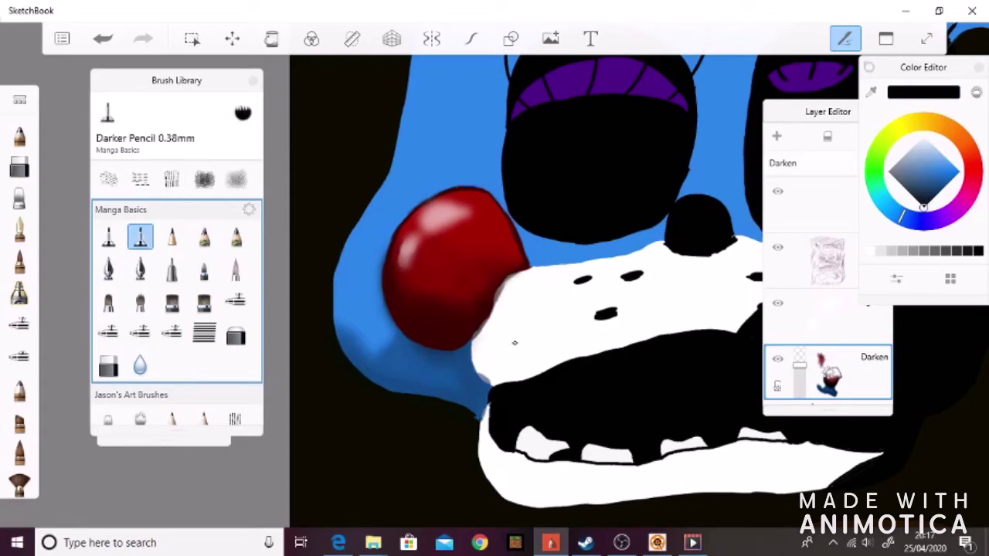
key(ctrl+b)
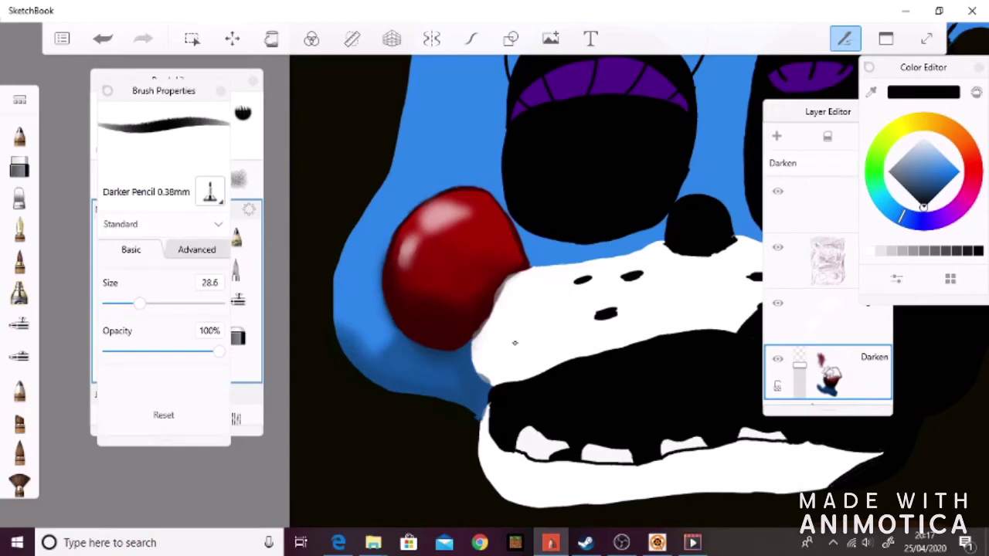
scroll(453, 358, up, 5)
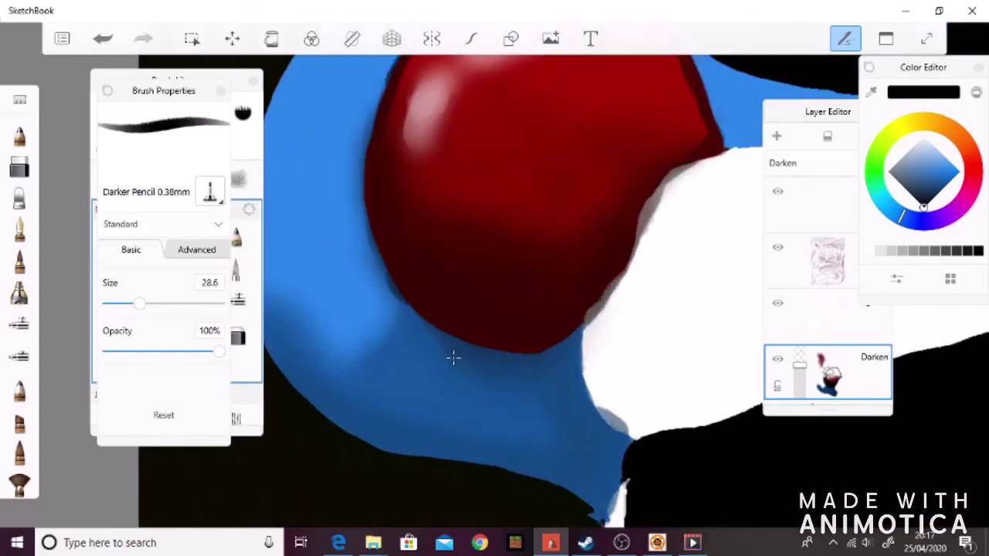
key(bracketleft)
key(bracketleft)
key(bracketleft)
drag(496, 364, 519, 361)
mouse_move(569, 325)
mouse_down()
mouse_move(585, 340)
mouse_move(561, 349)
mouse_up()
drag(379, 261, 381, 272)
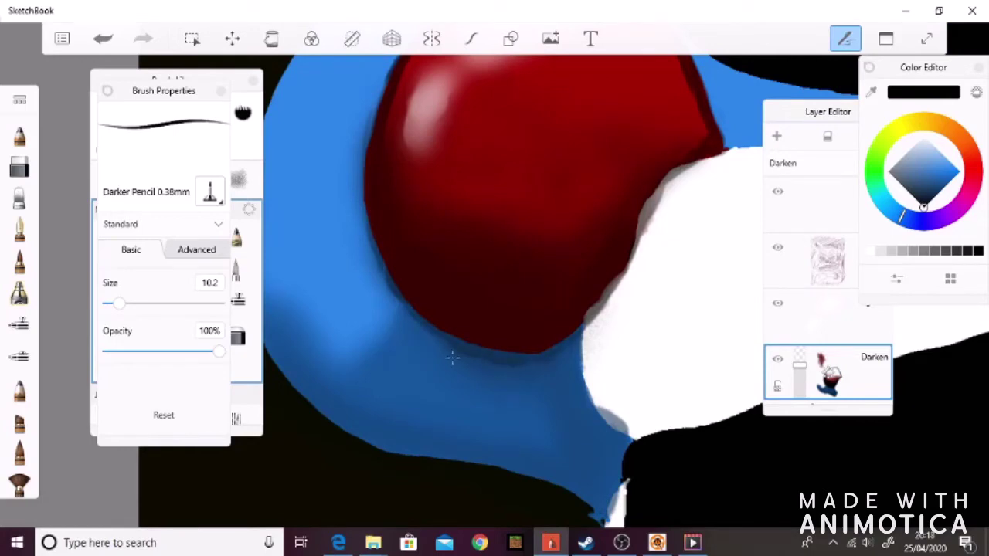
key(b)
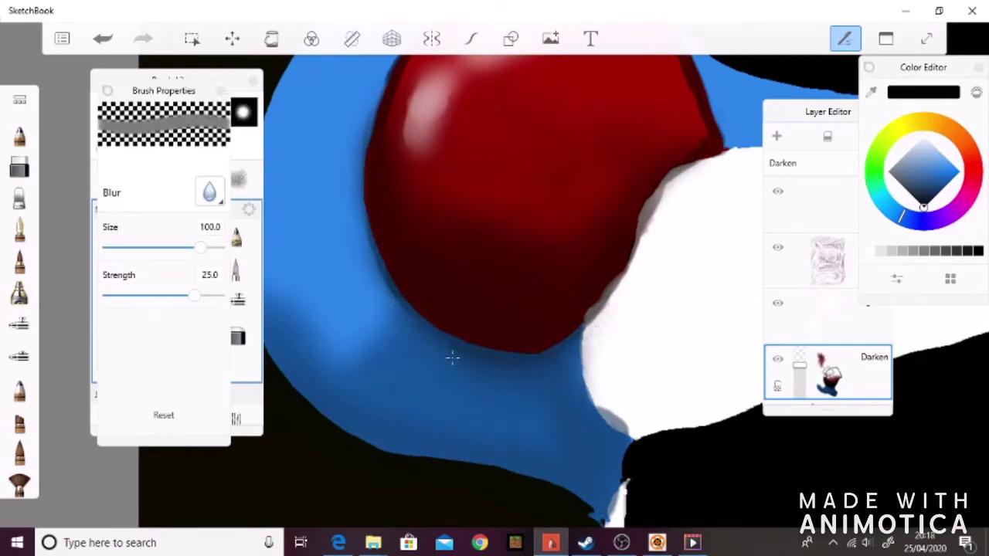
Even out the jaw shadow below the large cheek with a sampled dark blue, and blend it with the Blur brush.
scroll(370, 357, down, 5)
scroll(389, 360, up, 5)
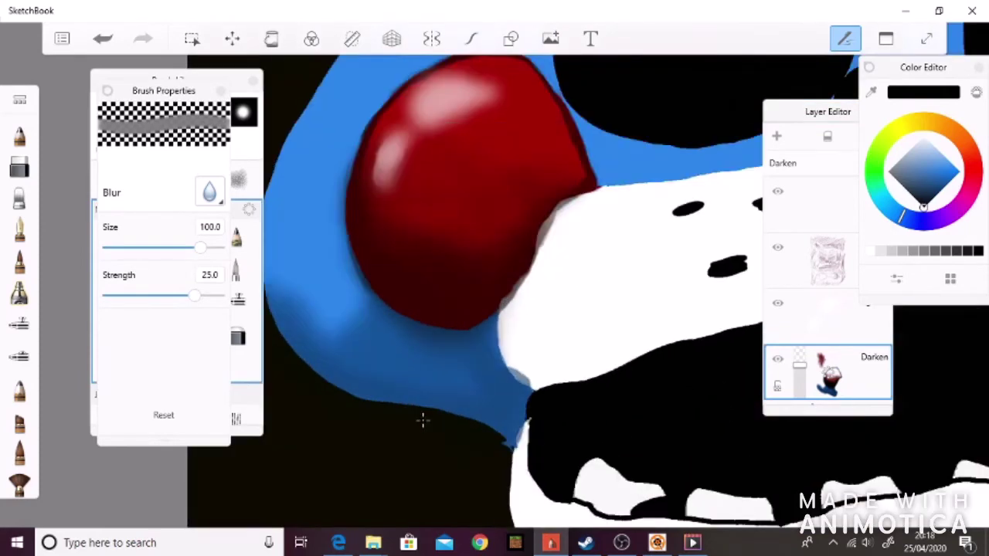
alt+click(423, 421)
key(b)
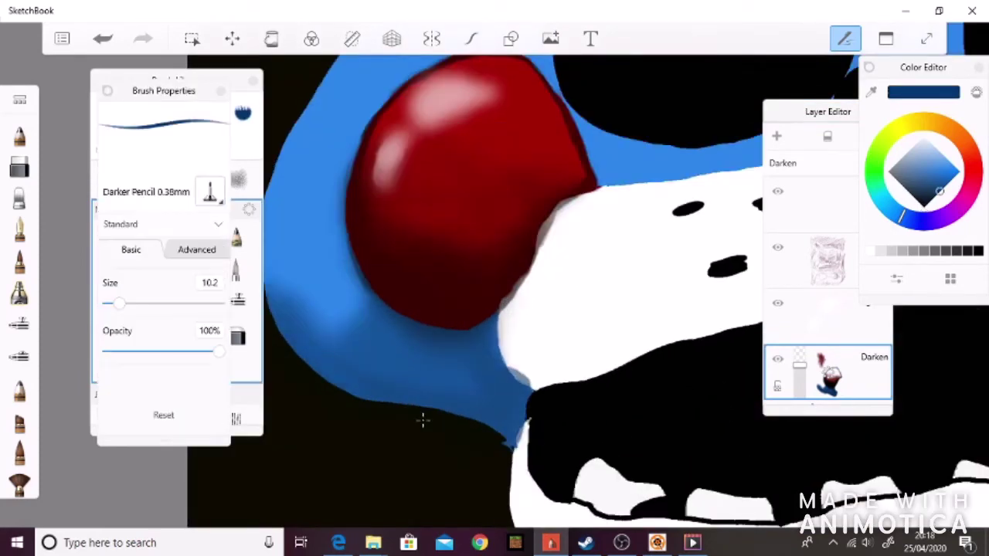
key(b)
click(423, 420)
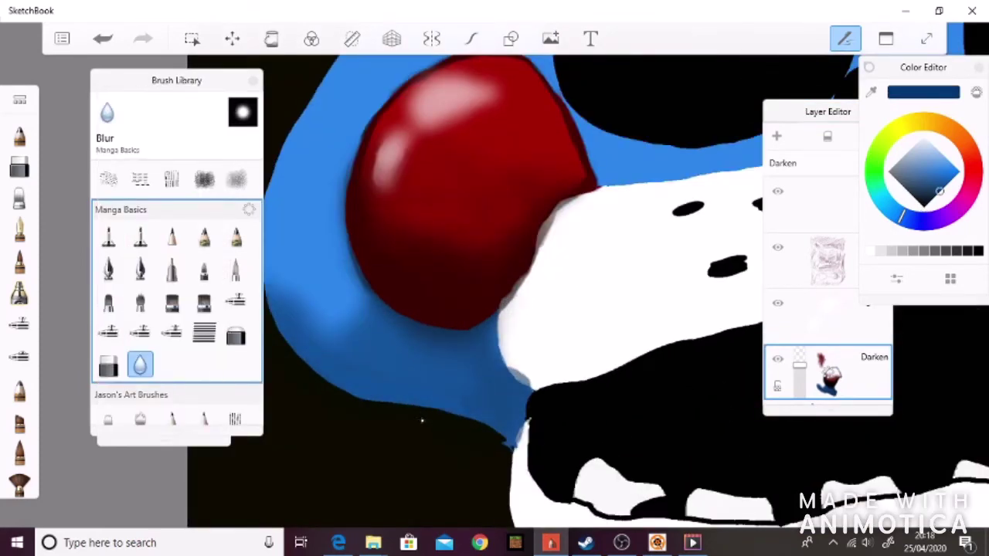
Extend a darker blue shadow up the face's outer edge beside the large cheek with the size 43.0 pencil, and blur it.
key(b)
alt+click(422, 420)
key(b)
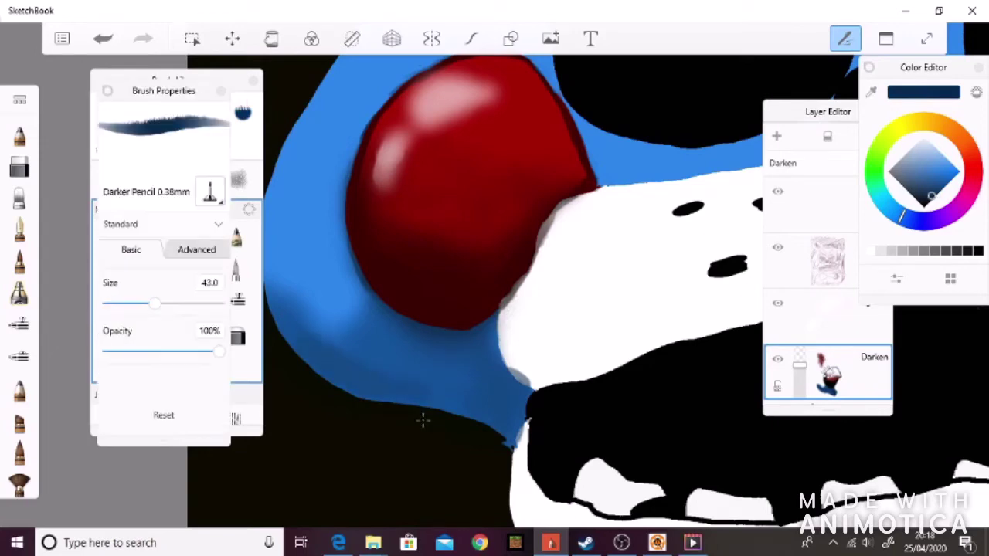
key(b)
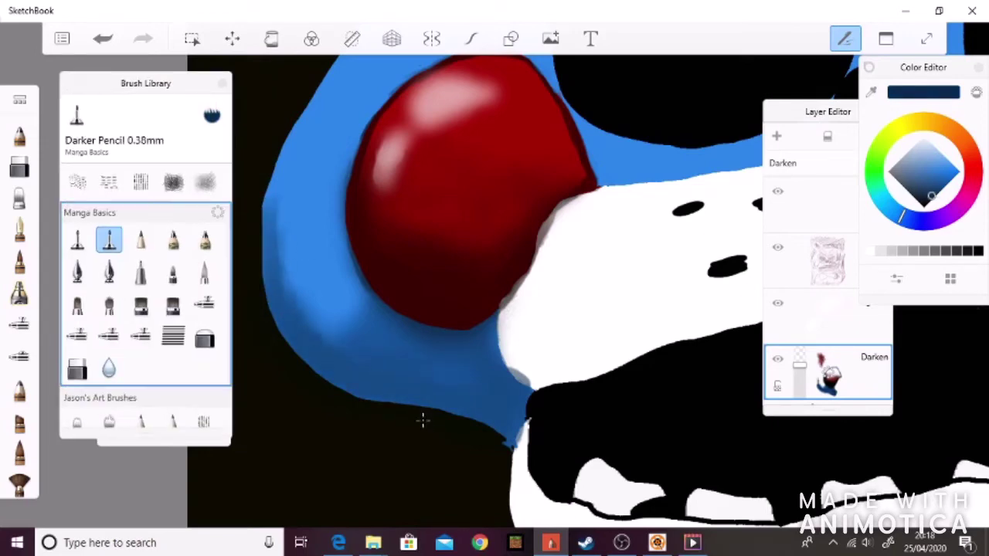
drag(284, 253, 320, 328)
mouse_move(303, 266)
mouse_down()
mouse_move(351, 334)
mouse_move(354, 326)
mouse_up()
key(b)
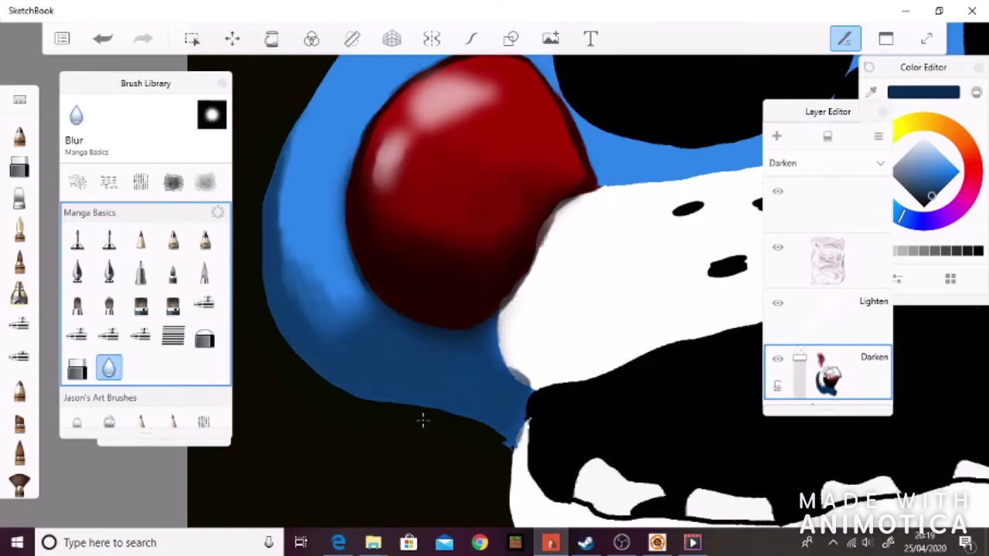
Lighten the jaw shadow just below the large cheek with the sampled base blue, using the size 43.0 pencil on the Darken layer.
scroll(369, 353, down, 5)
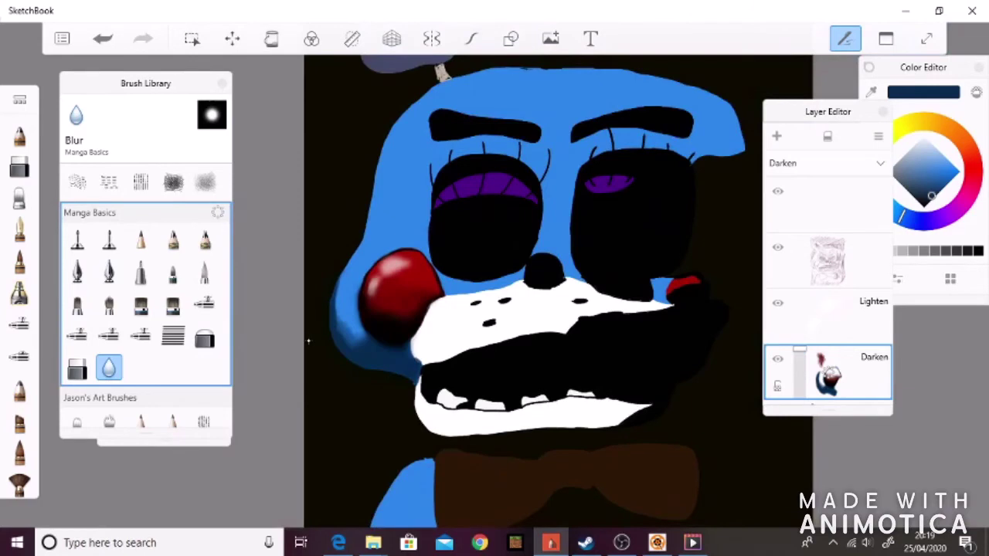
scroll(322, 335, up, 5)
key(Tab)
key(Tab)
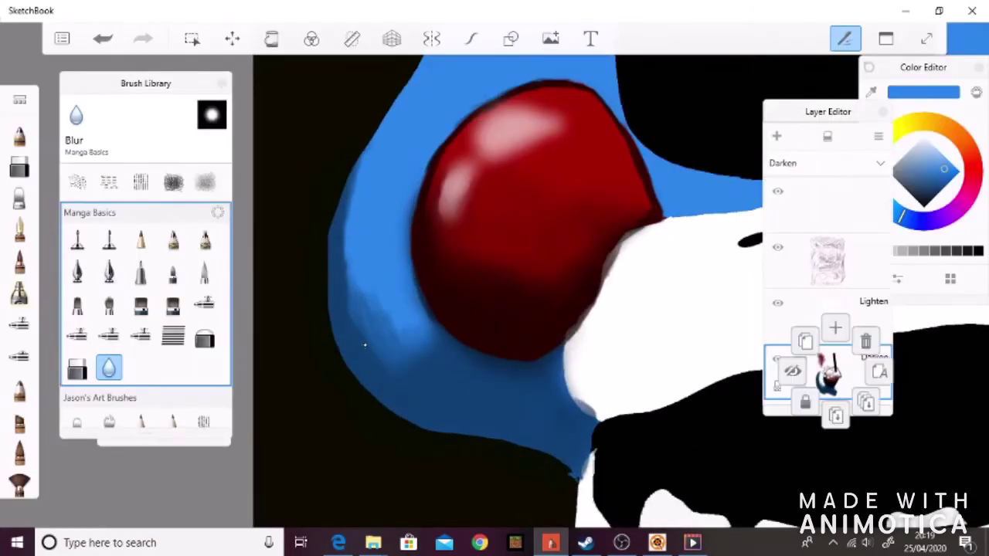
double_click(109, 239)
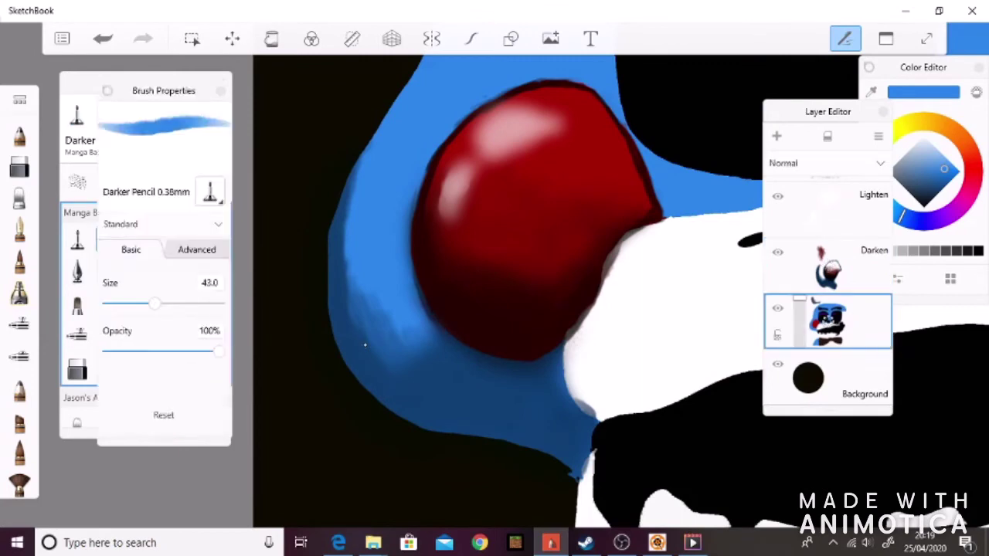
click(366, 345)
click(827, 266)
drag(455, 340, 402, 375)
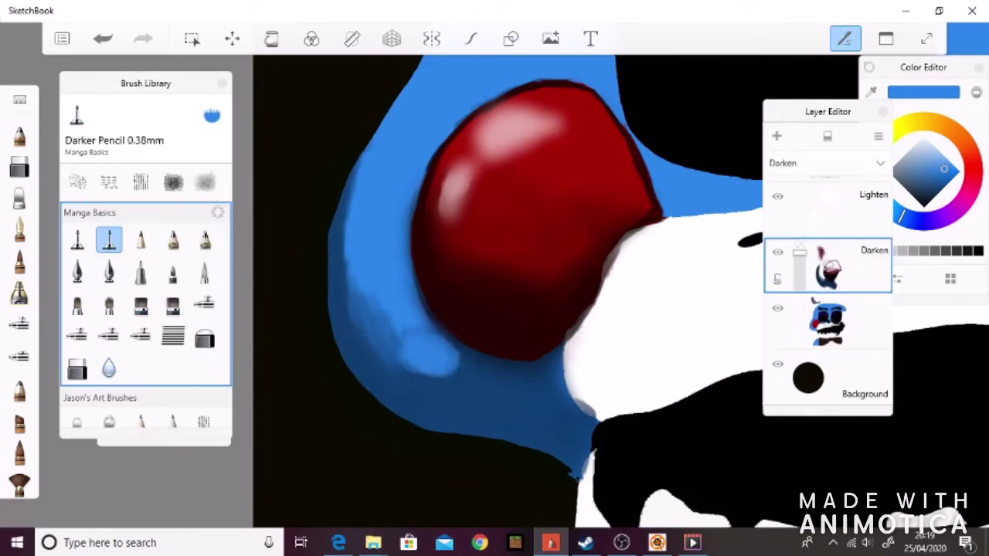
Rework the transition below the large cheek with lighter and medium blue pencil strokes, and blur them into the jaw shadow.
drag(369, 305, 436, 382)
drag(417, 313, 378, 375)
drag(370, 312, 448, 402)
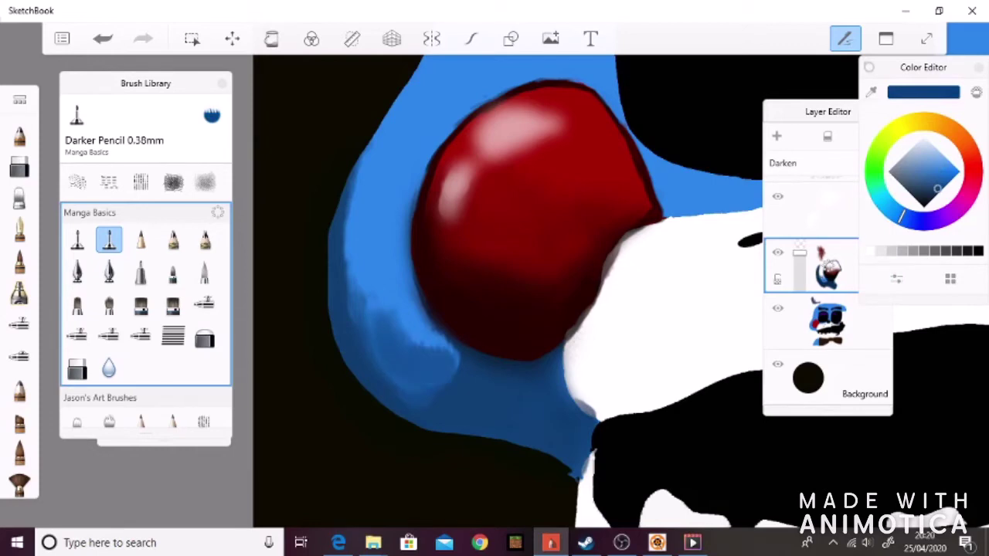
drag(455, 313, 390, 374)
double_click(109, 368)
click(365, 345)
drag(458, 354, 371, 305)
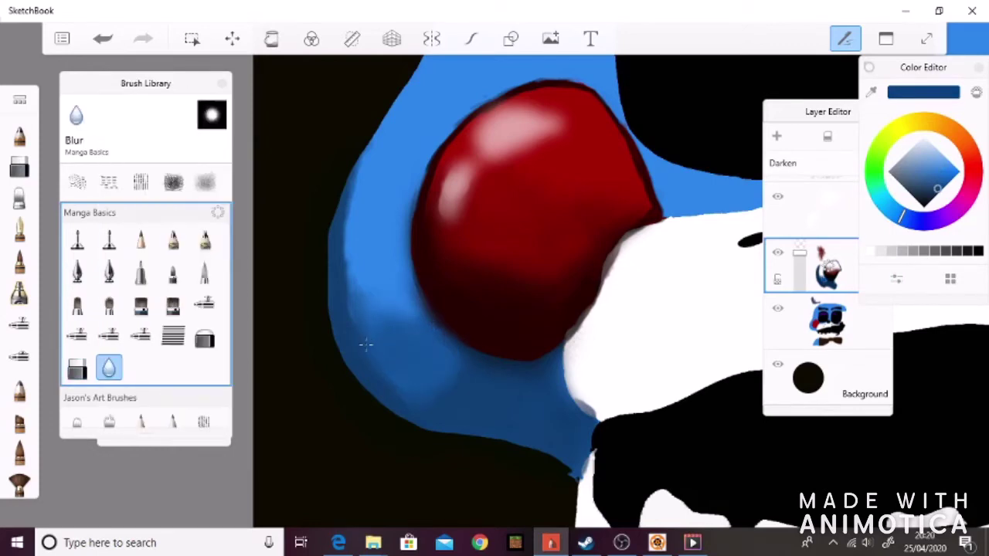
Paint a pale blue highlight down the side of the head to the large cheek with the size 43.0 pencil on the Lighten layer.
scroll(349, 370, down, 3)
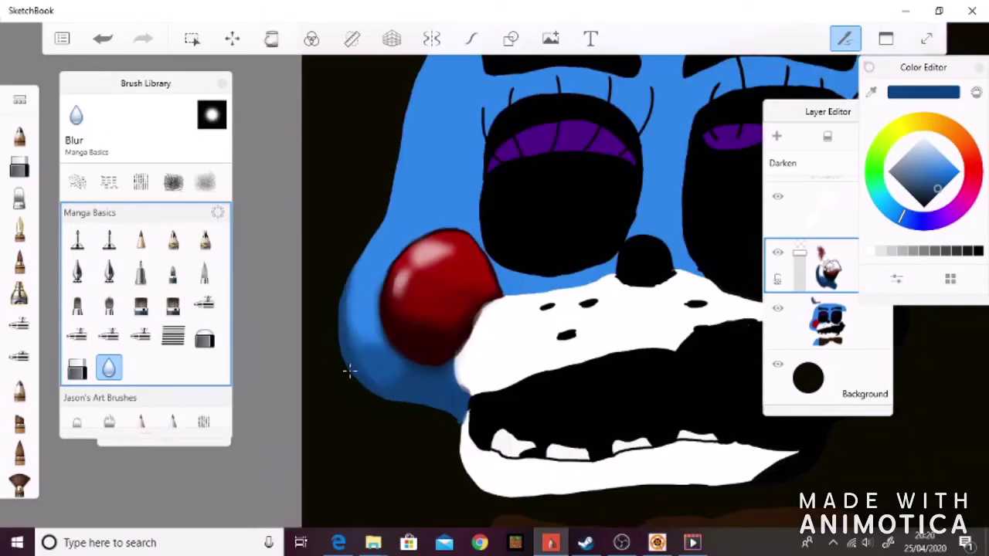
scroll(370, 410, down, 3)
scroll(390, 295, up, 3)
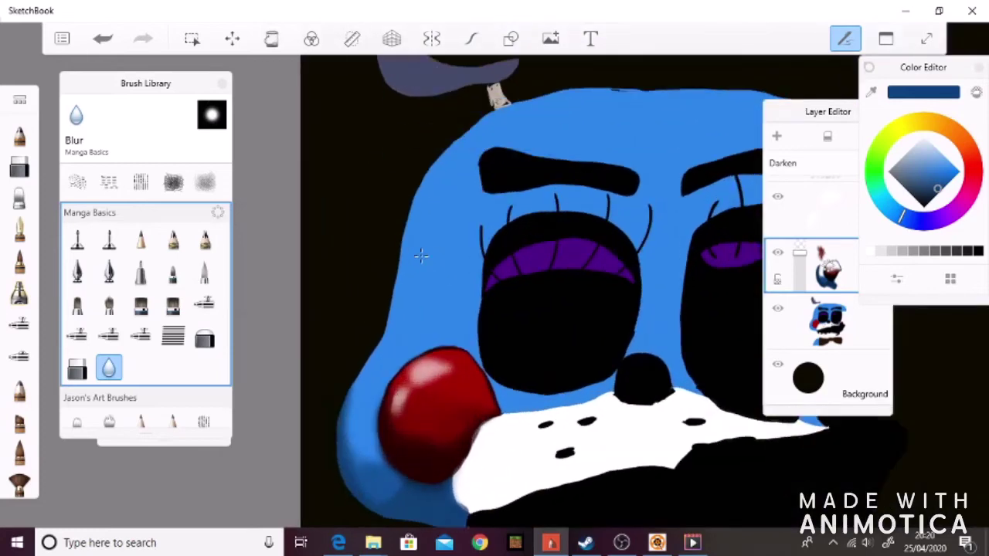
alt+click(420, 257)
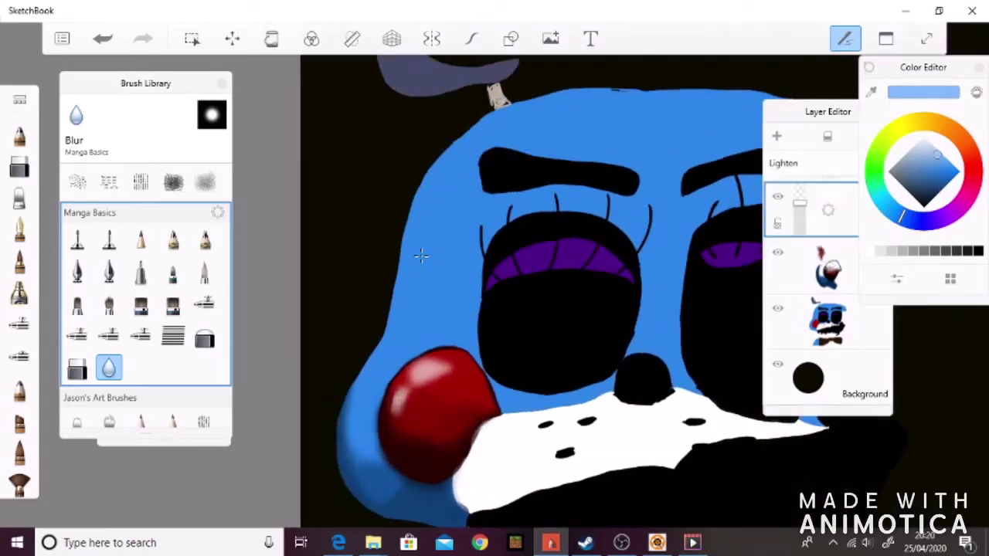
alt+click(420, 257)
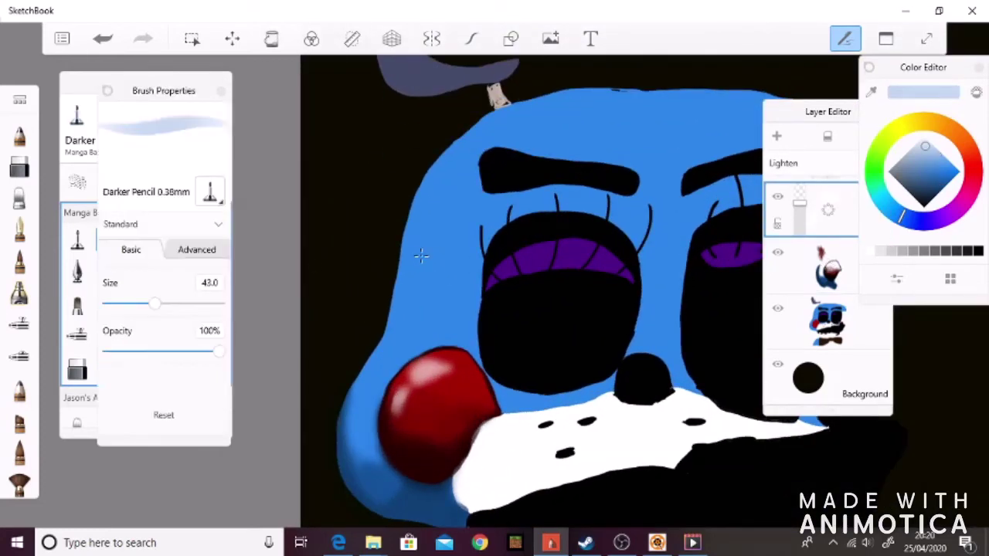
drag(420, 256, 386, 363)
drag(406, 303, 356, 445)
mouse_move(462, 159)
mouse_down()
mouse_move(409, 263)
mouse_move(417, 288)
mouse_up()
mouse_move(448, 224)
mouse_down()
mouse_move(431, 303)
mouse_move(374, 370)
mouse_up()
drag(423, 193, 417, 316)
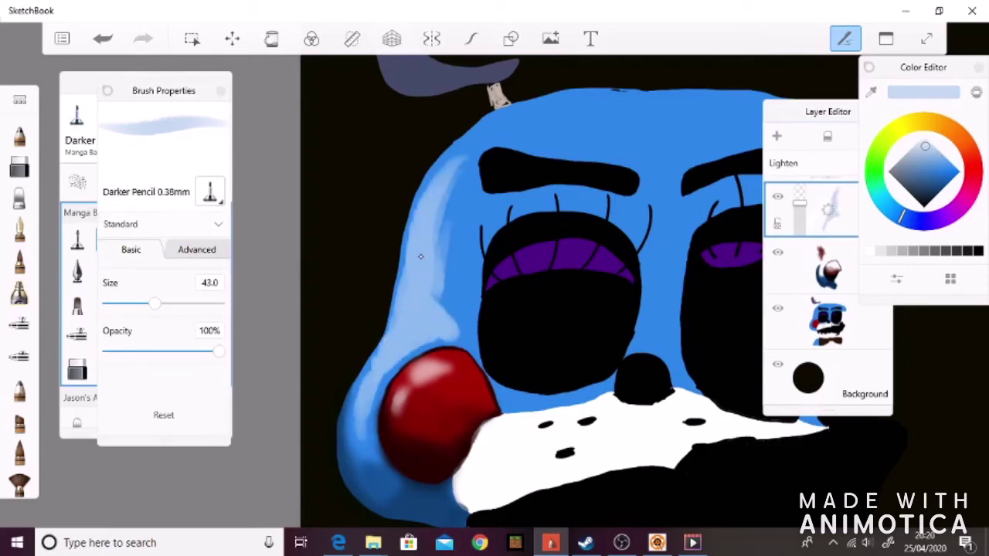
Blur the pale highlight on the side of the head, and shade and blur its inner edge beside the eye on the Darken layer.
click(109, 368)
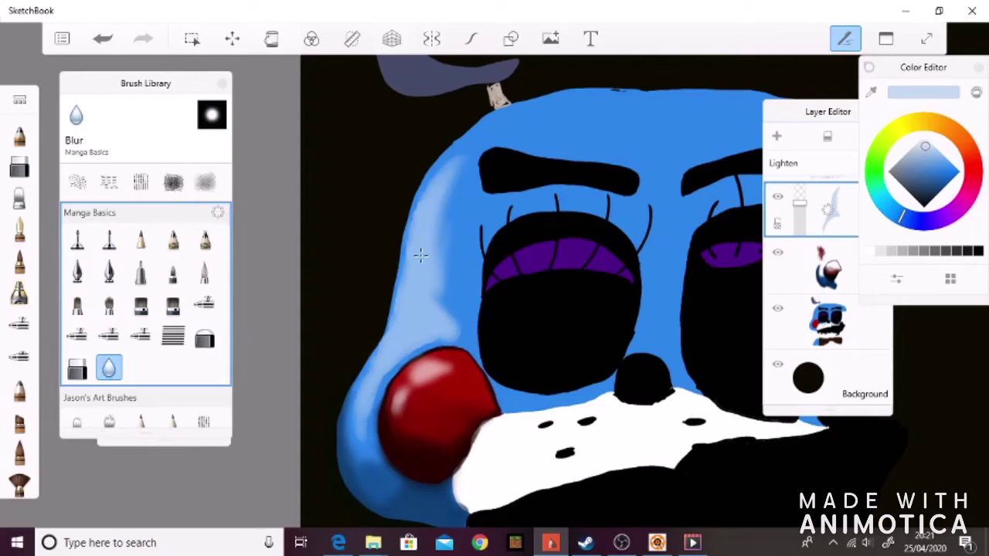
click(109, 239)
click(78, 239)
click(109, 239)
click(826, 267)
drag(464, 299, 455, 341)
drag(471, 280, 464, 340)
mouse_move(454, 249)
mouse_down()
mouse_move(452, 338)
mouse_move(402, 358)
mouse_up()
click(109, 368)
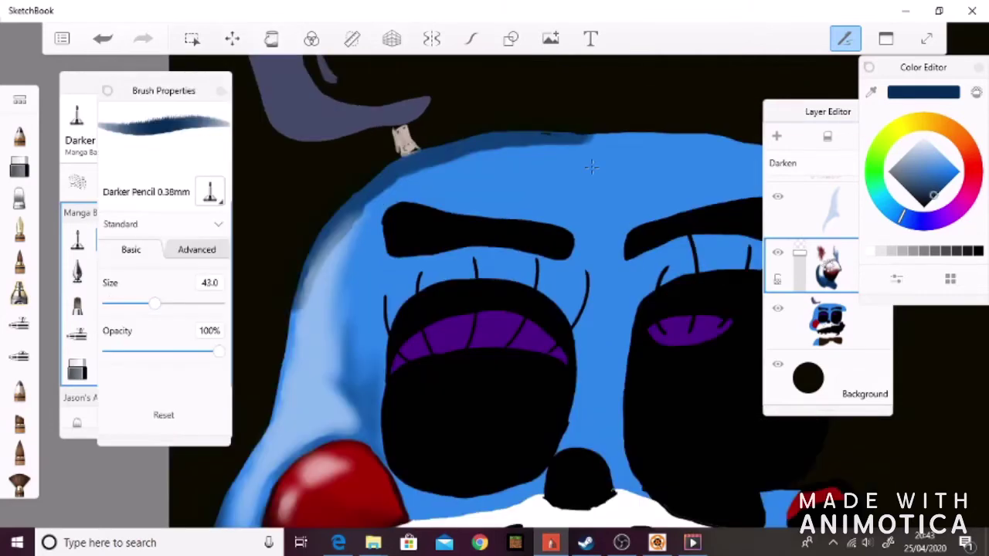
Block in a large dark blue shadow over the forehead, around the near eyebrow and down the nose bridge with the size 43.0 pencil.
mouse_move(371, 200)
mouse_down()
mouse_move(398, 305)
mouse_move(425, 262)
mouse_up()
mouse_move(599, 136)
mouse_down()
mouse_move(577, 173)
mouse_move(668, 216)
mouse_move(641, 290)
mouse_move(595, 348)
mouse_move(610, 495)
mouse_move(510, 494)
mouse_up()
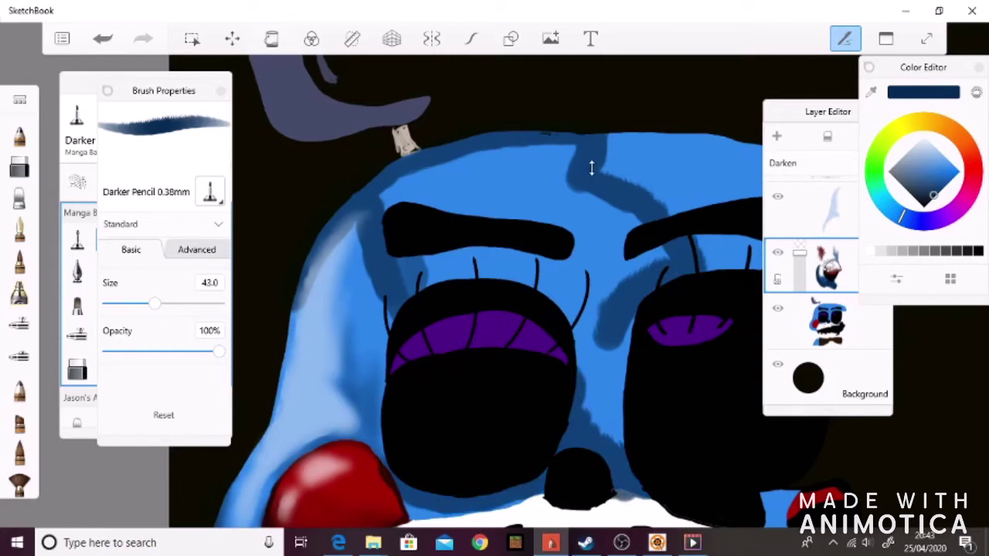
mouse_move(398, 289)
mouse_down()
mouse_move(425, 258)
mouse_move(579, 270)
mouse_move(591, 398)
mouse_up()
mouse_move(602, 440)
mouse_down()
mouse_move(657, 258)
mouse_move(549, 193)
mouse_up()
drag(410, 193, 572, 154)
mouse_move(420, 216)
mouse_down()
mouse_move(576, 147)
mouse_move(502, 178)
mouse_up()
Erase the shadow overlapping the pale highlight on the side of the head with the Manga Hard Eraser.
click(78, 140)
click(77, 368)
mouse_move(349, 244)
mouse_down()
mouse_move(327, 219)
mouse_move(295, 312)
mouse_up()
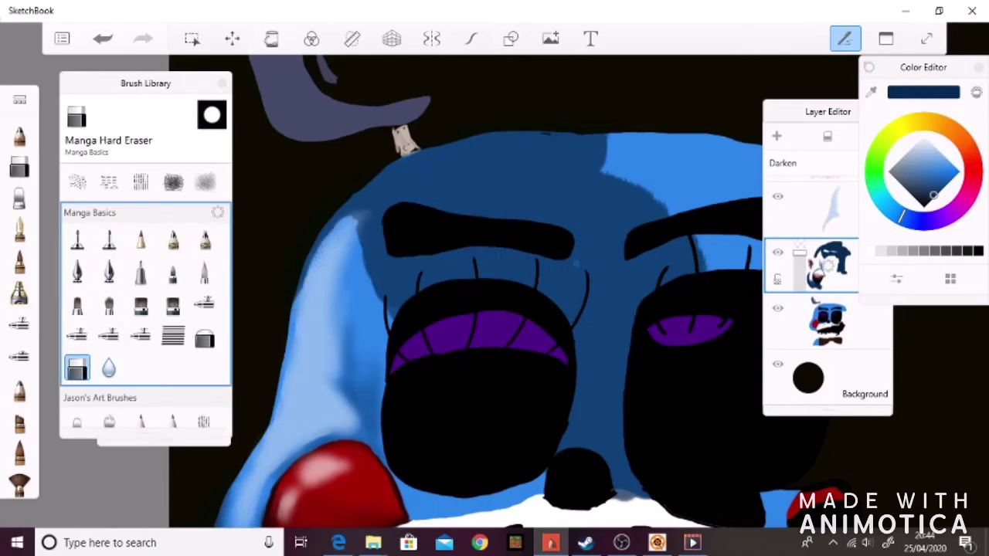
mouse_move(347, 218)
mouse_down()
mouse_move(358, 211)
mouse_move(372, 286)
mouse_up()
mouse_move(366, 253)
mouse_down()
mouse_move(358, 213)
mouse_move(364, 273)
mouse_up()
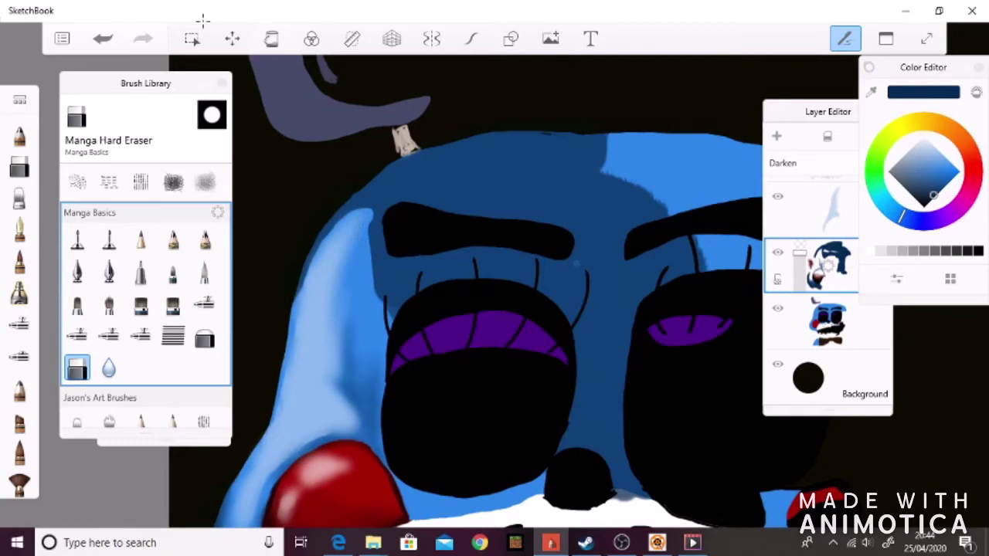
Draw a thin white line around the outer side and underside of the near eye with the size 2.4 Darker Pencil on the base Normal layer.
click(828, 320)
click(109, 240)
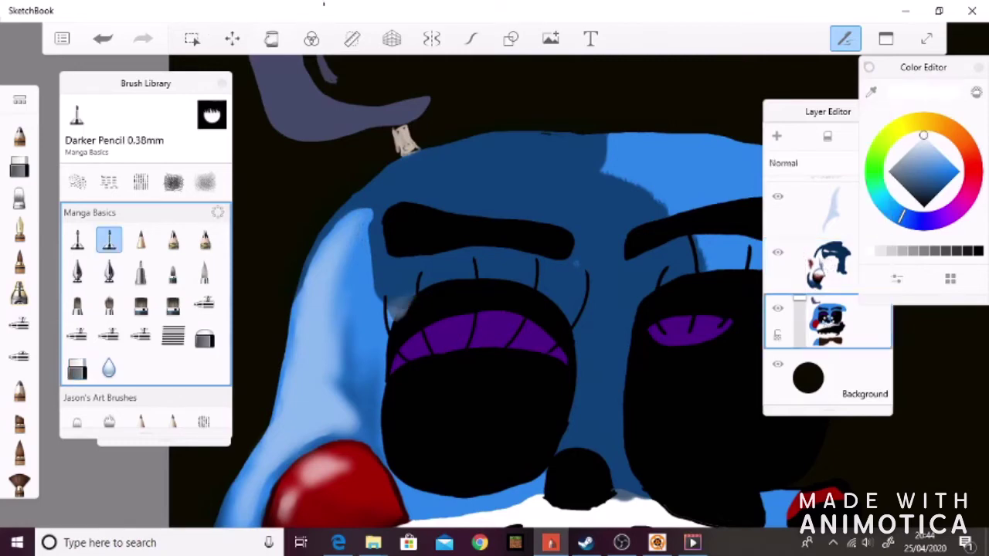
click(109, 239)
drag(401, 291, 388, 331)
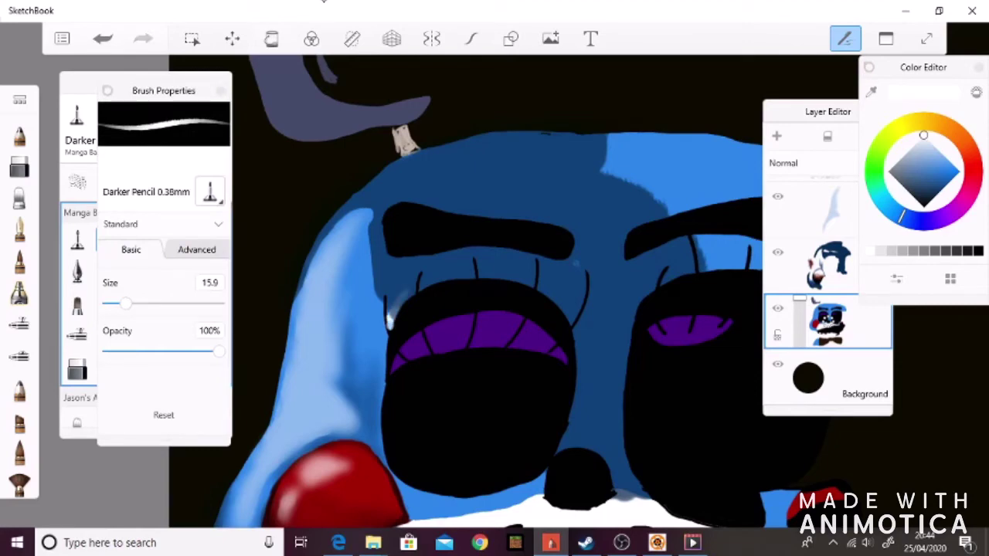
key(ctrl+z)
key(ctrl+z)
scroll(425, 382, up, 2)
mouse_move(351, 398)
mouse_down()
mouse_move(486, 401)
mouse_move(527, 385)
mouse_up()
key([)
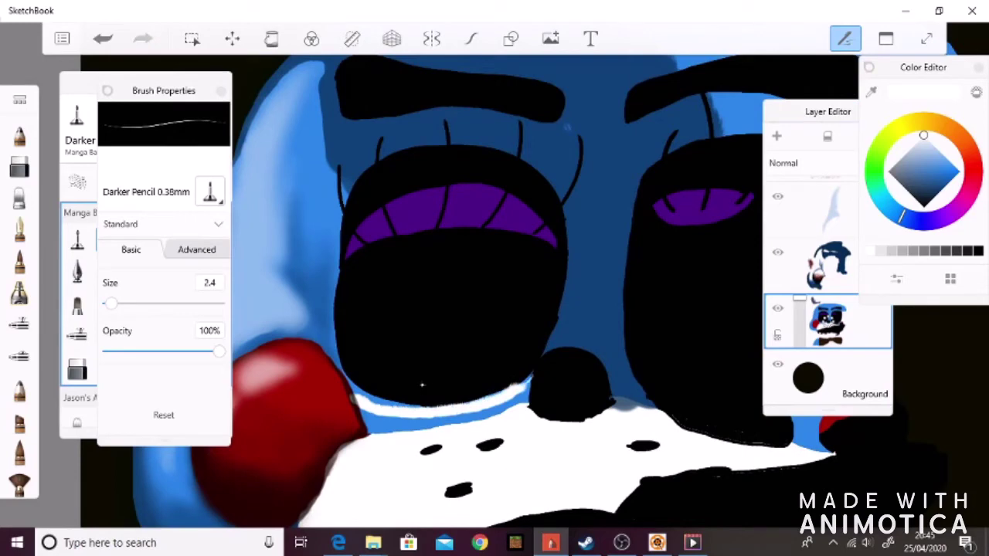
key(ctrl+z)
key(ctrl+y)
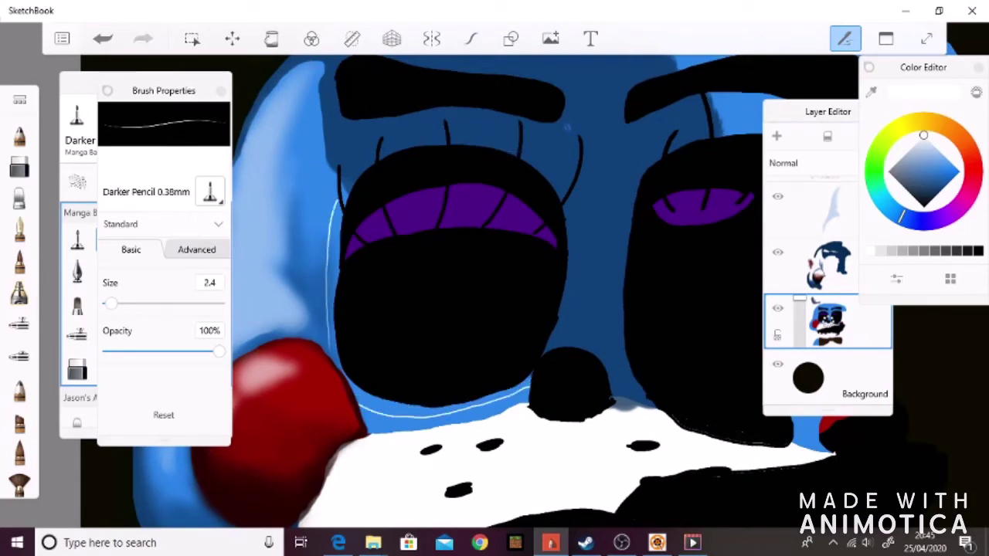
Fill the strip between the white line and the near eye's outer side and underside with white.
key(e)
key(e)
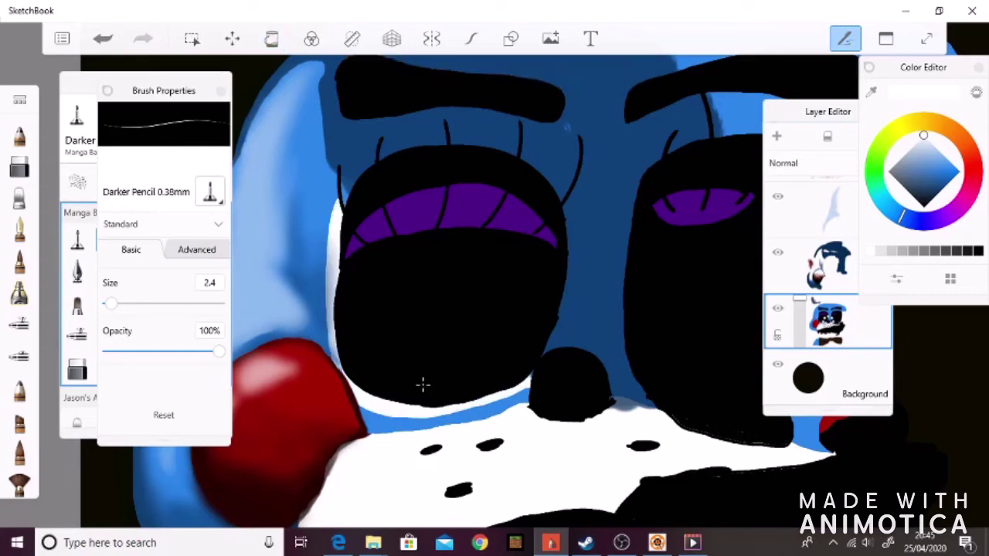
key(ctrl+z)
key(ctrl+y)
Continue the thin white outline over the top of the near eye and down its inner side to the nose.
key(l)
key(ctrl+z)
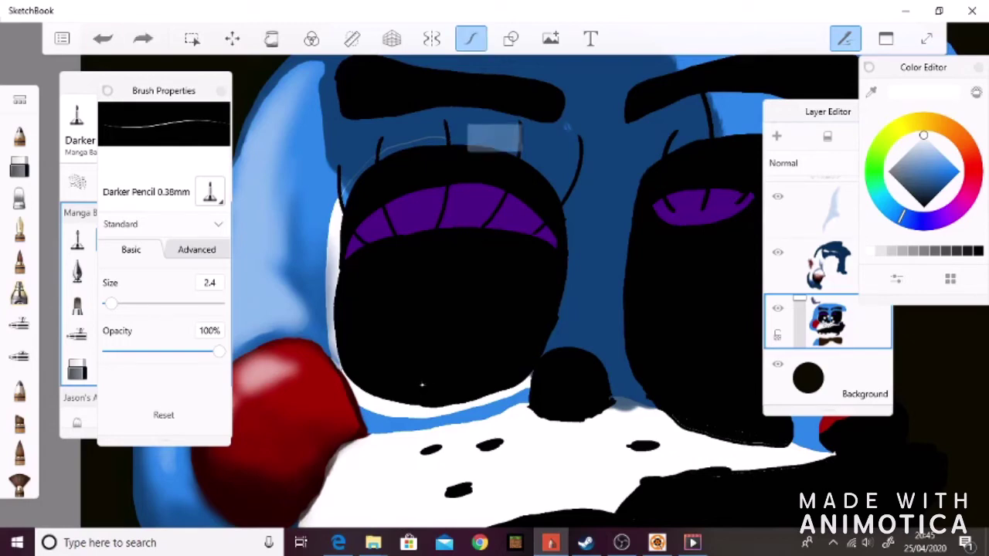
key(ctrl+y)
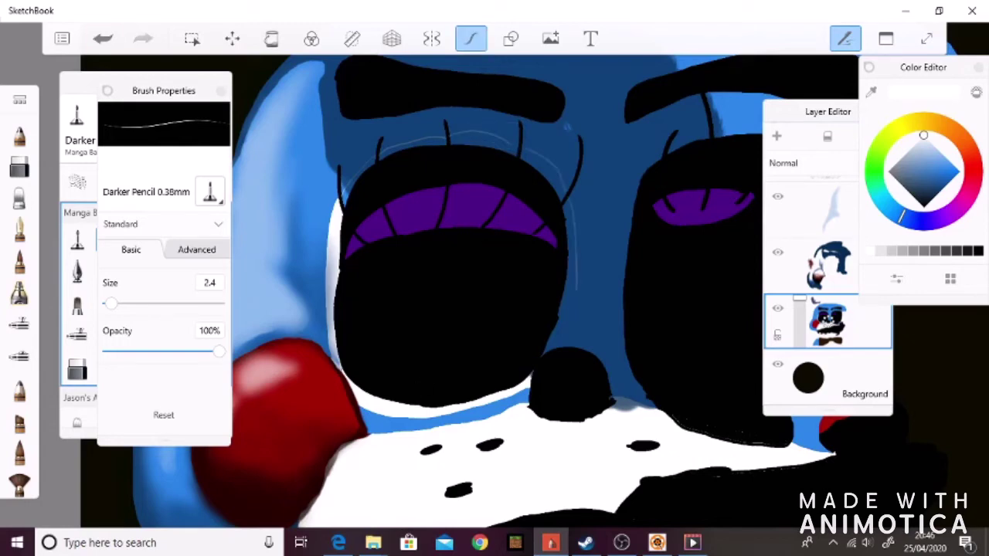
key(f)
key(ctrl+z)
key(ctrl+y)
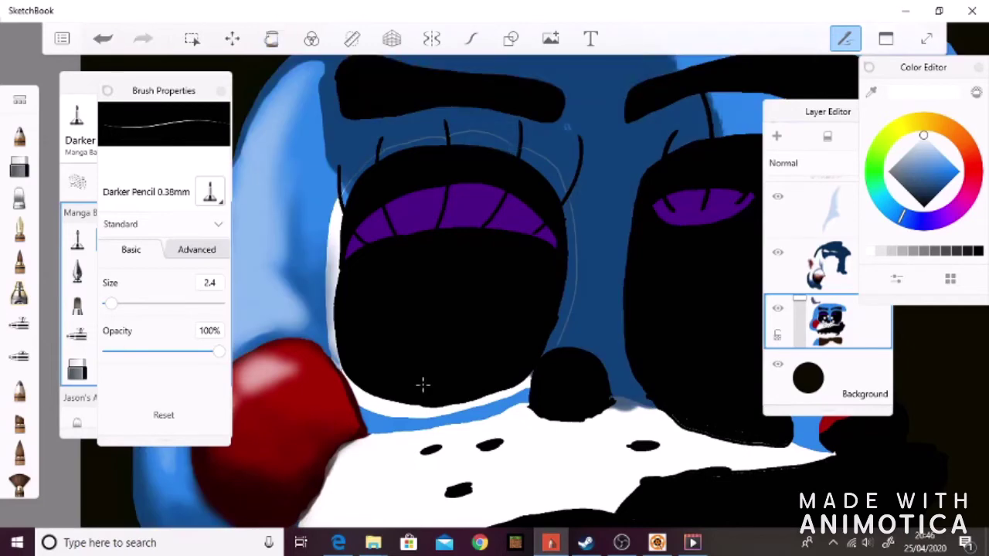
Flood fill the rim sections between the lashes and along the near eye's inner side with white.
click(282, 28)
key(ctrl+z)
key(ctrl+y)
key(ctrl+z)
key(ctrl+y)
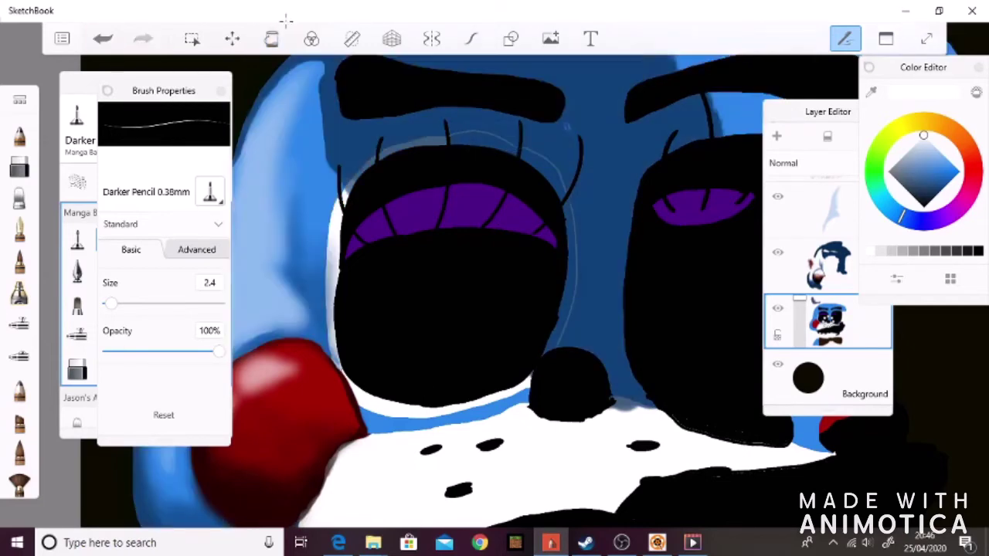
click(284, 27)
key(ctrl+y)
key(ctrl+z)
key(ctrl+y)
key(ctrl+z)
key(ctrl+y)
key(ctrl+z)
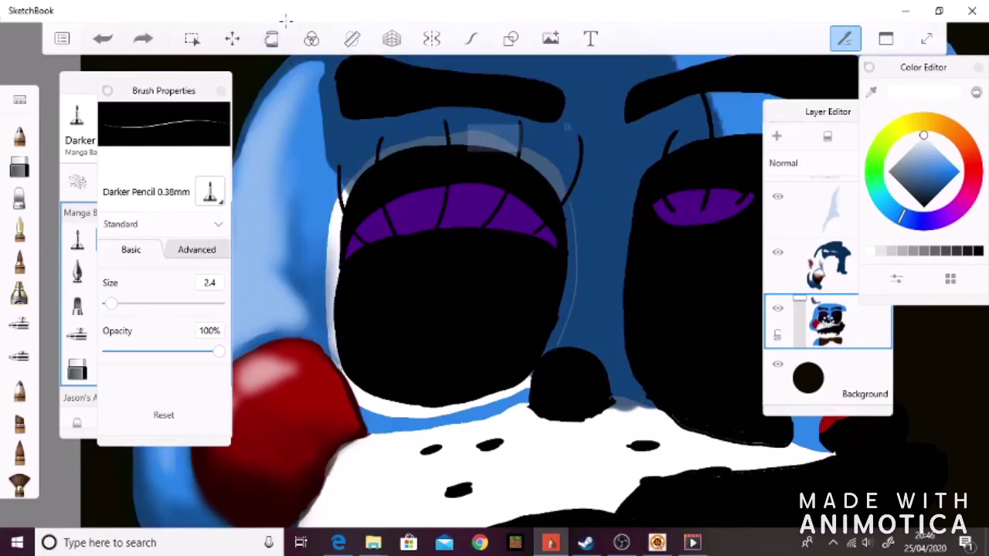
key(ctrl+y)
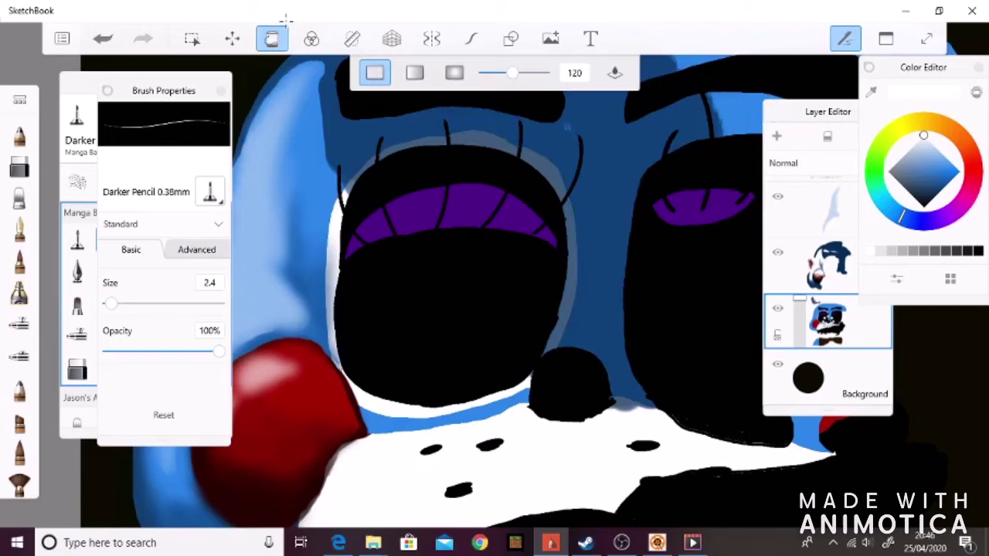
Outline a matching thin white rim along the inner side and top of the far eye with the size 2.4 pencil.
scroll(320, 324, down, 10)
scroll(320, 324, up, 10)
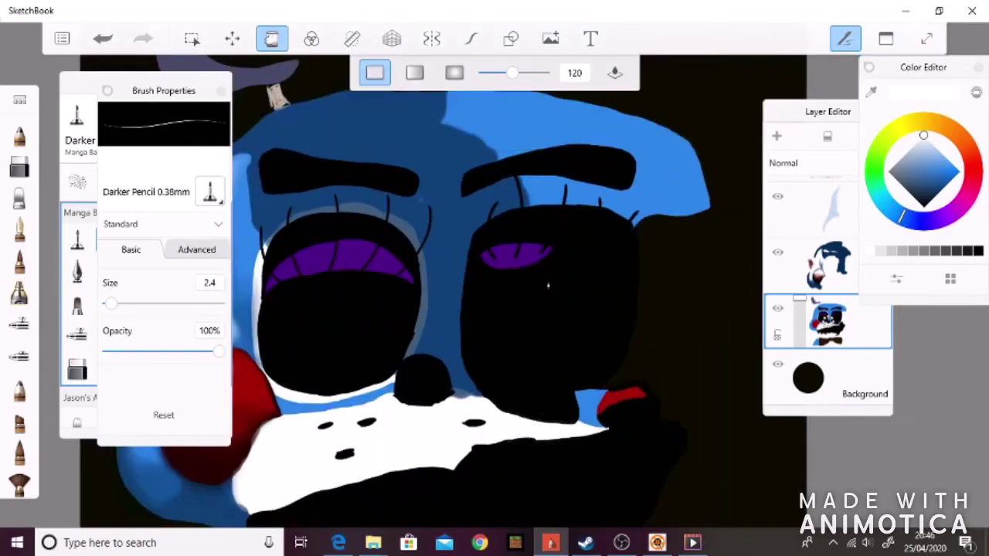
key(ctrl+z)
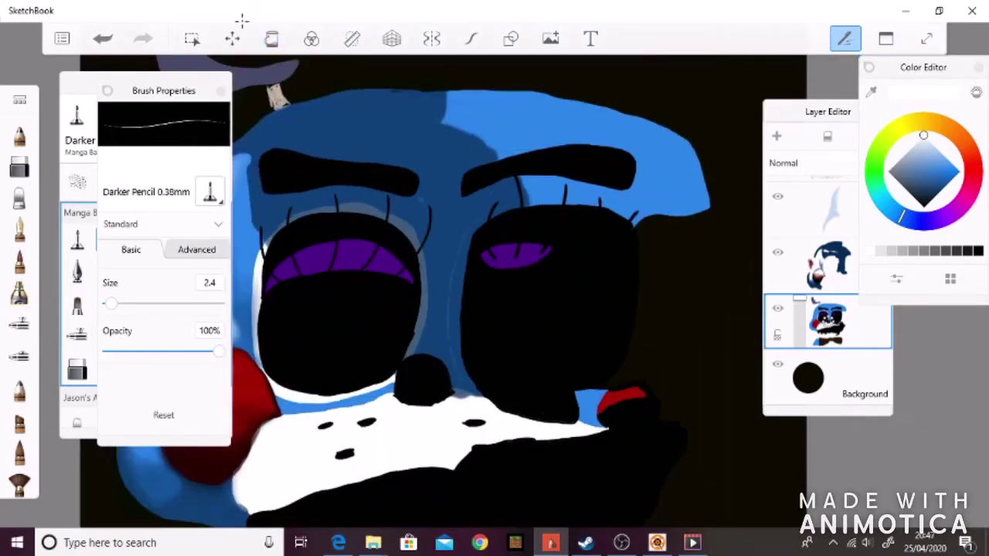
mouse_move(529, 200)
mouse_down()
mouse_move(593, 200)
mouse_move(625, 213)
mouse_up()
key(f)
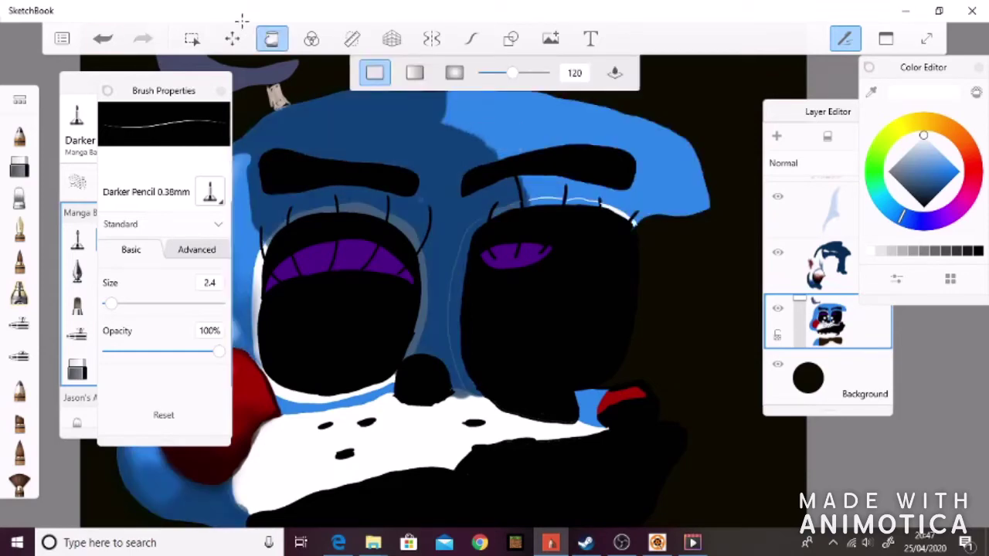
click(271, 38)
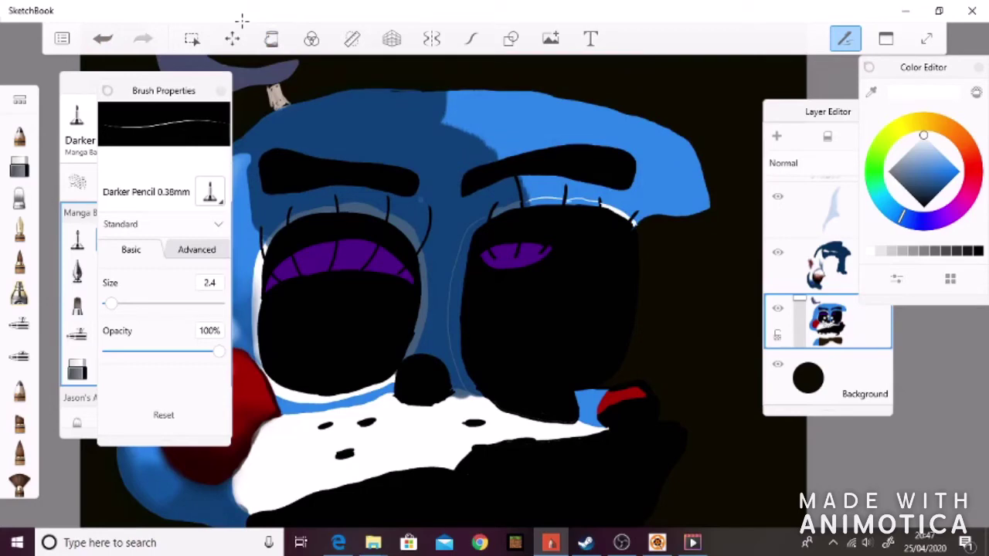
Try to flood fill the far eye's rim with white.
key(f)
click(355, 131)
key(ctrl+z)
key(ctrl+y)
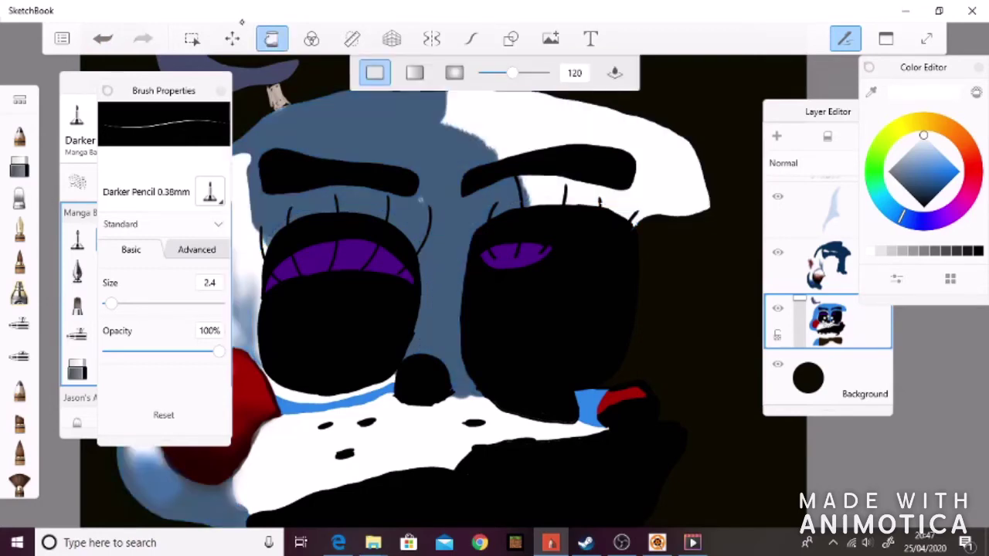
key(ctrl+z)
key(ctrl+z)
Close the gaps in the far eye's rim outline and fill its inner side and top sections between the lashes with white.
key(ctrl+y)
key(f)
key(ctrl+z)
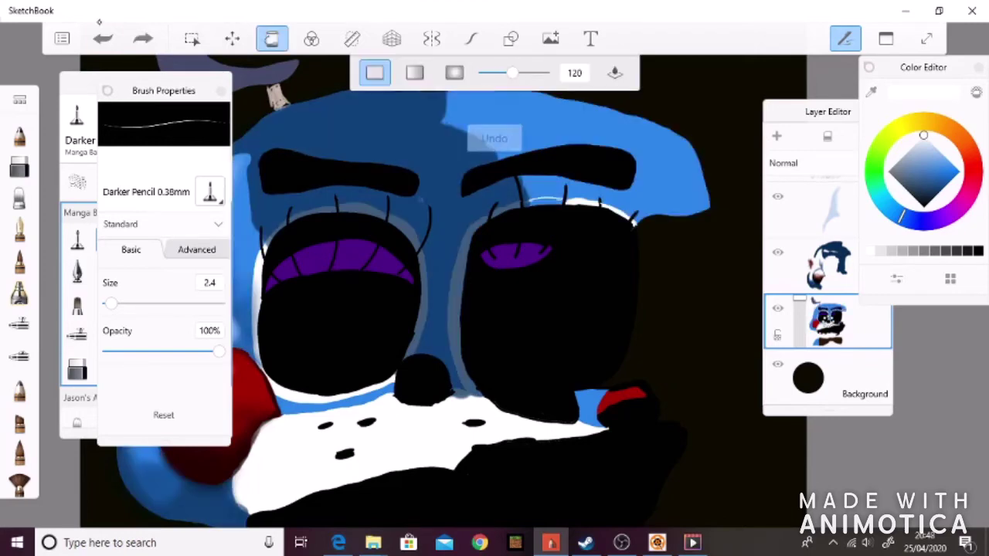
key(ctrl+y)
key(ctrl+z)
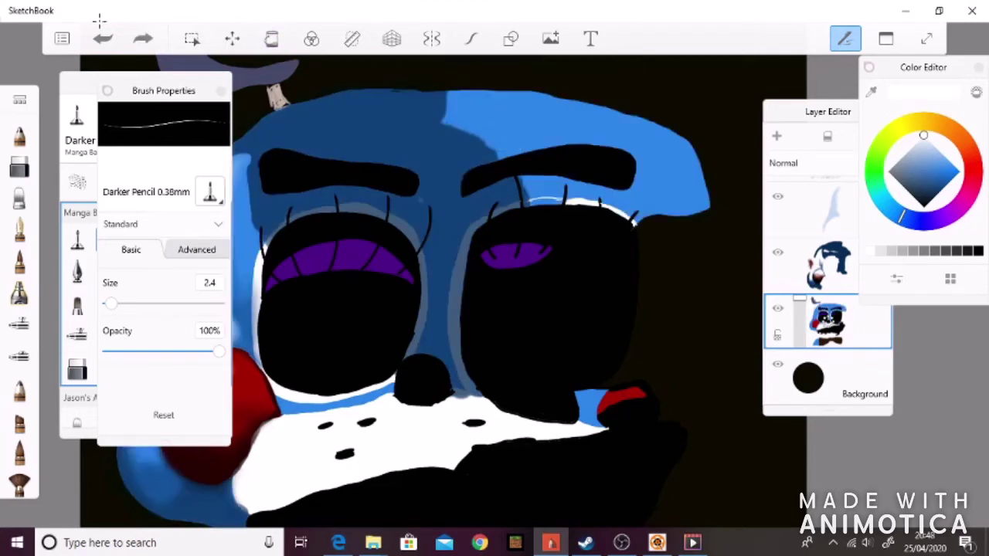
key(ctrl+y)
key(ctrl+z)
scroll(566, 198, up, 3)
key(ctrl+y)
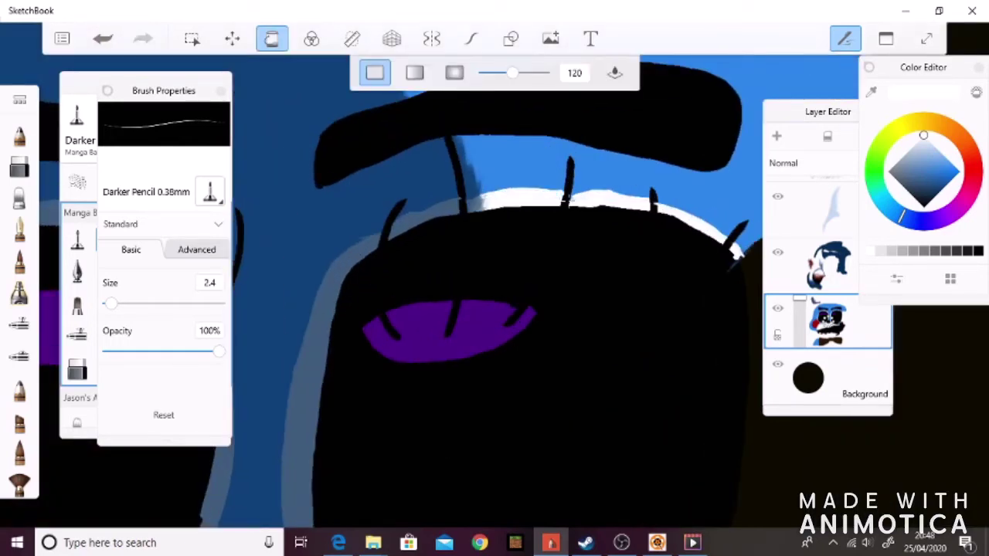
Paint darker navy strokes across the upper forehead with the size 12.1 pencil on the Darken layer, and blur them.
scroll(631, 303, down, 5)
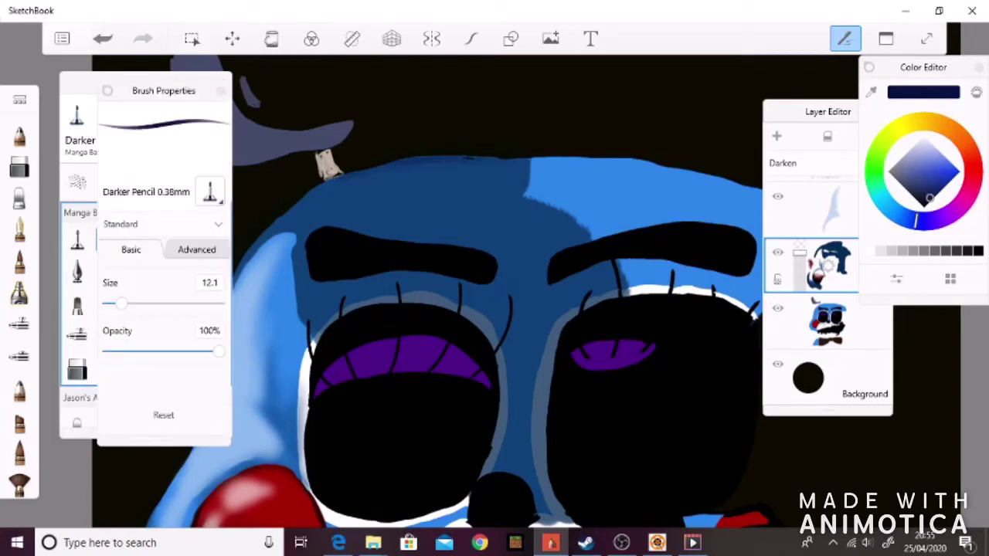
mouse_move(515, 182)
mouse_down()
mouse_move(490, 194)
mouse_move(400, 198)
mouse_up()
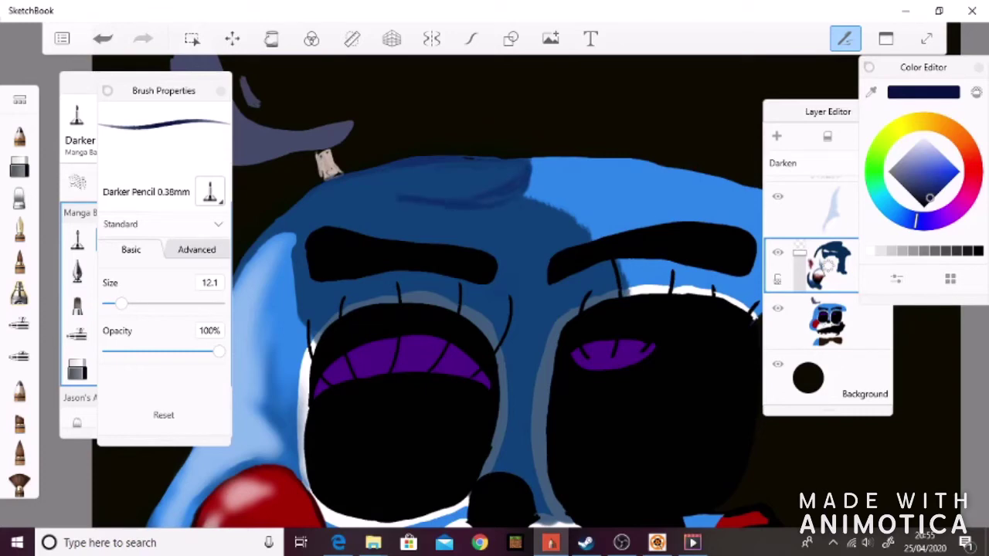
click(77, 240)
click(109, 366)
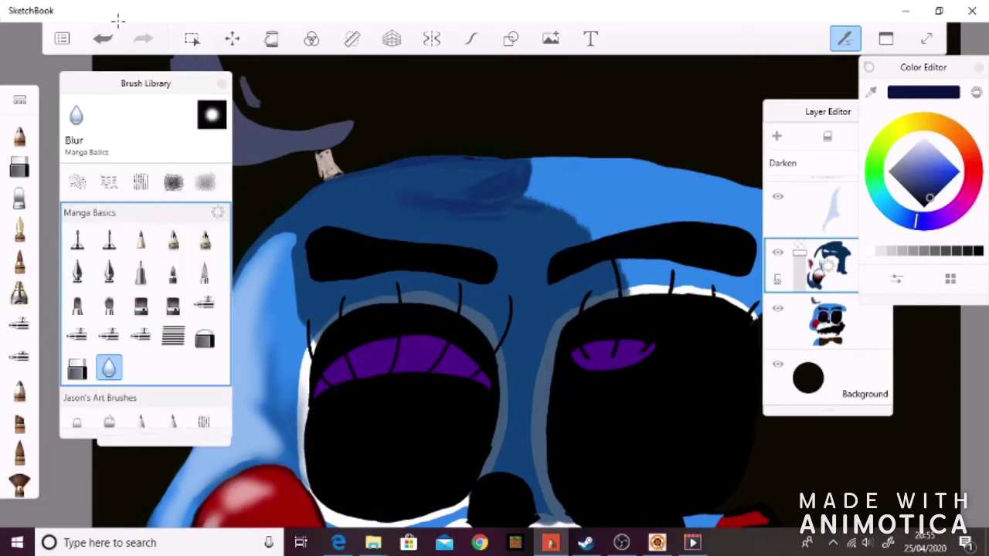
key(ctrl+z)
key(ctrl+y)
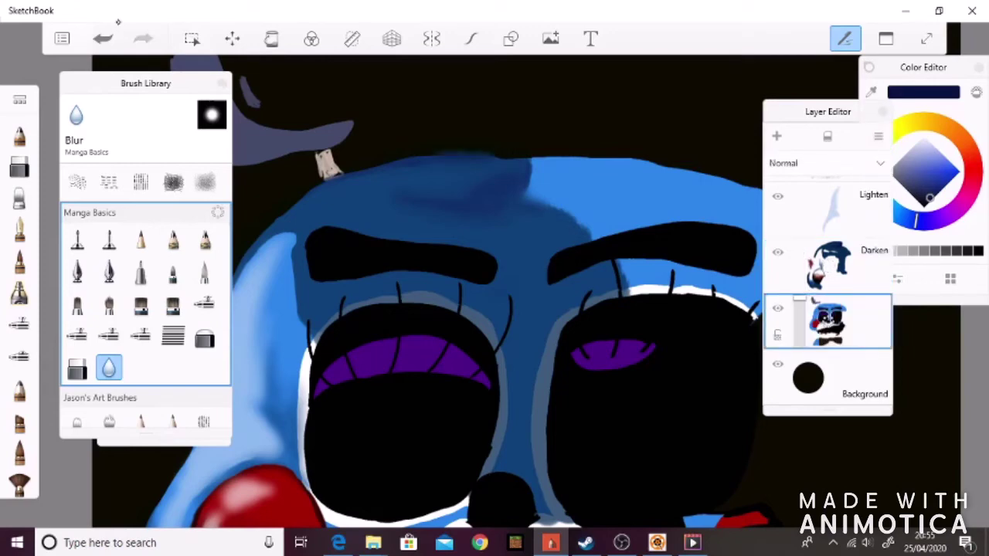
Cover the head's top edge in navy, extend the deeper shading above the near eyebrow on the Darken layer, and blur it.
click(109, 239)
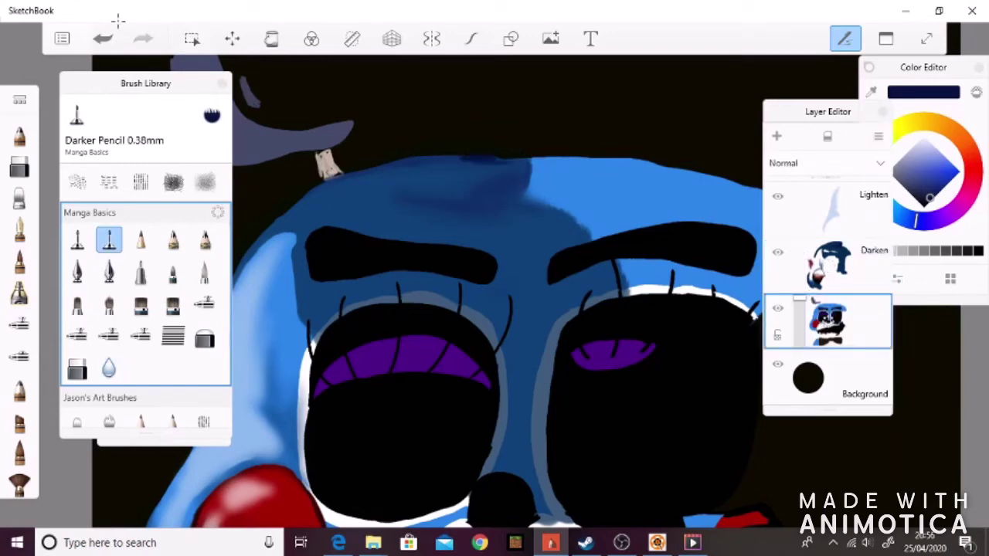
click(828, 265)
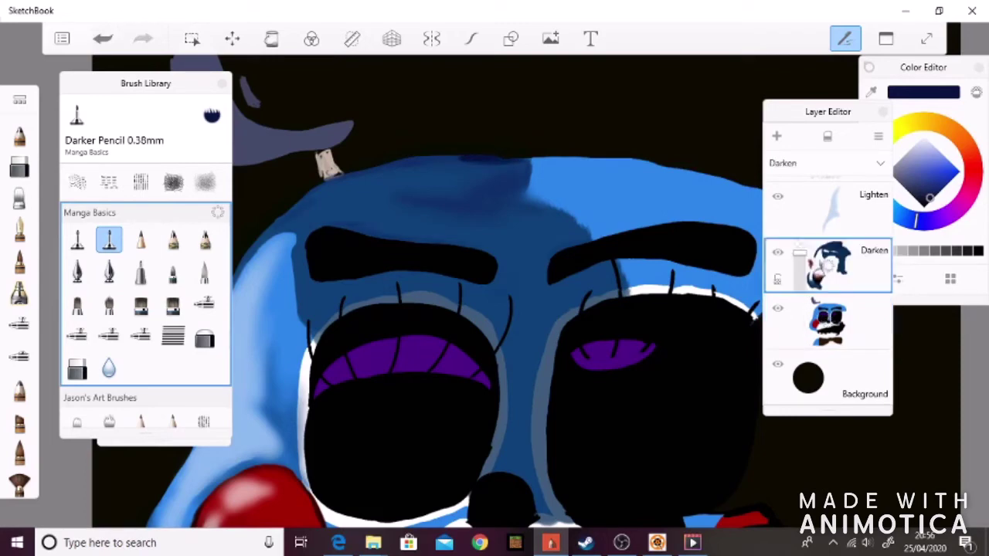
click(109, 367)
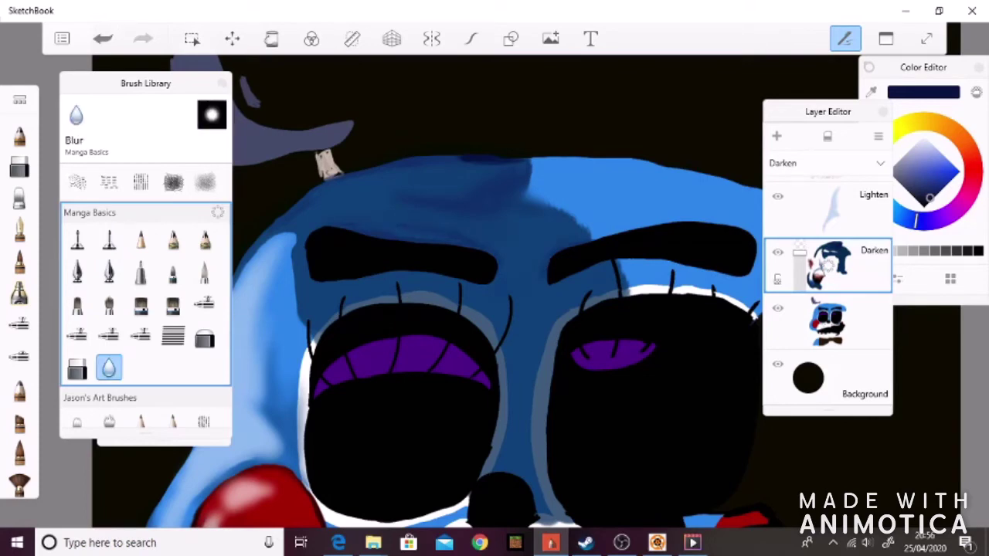
scroll(594, 272, down, 5)
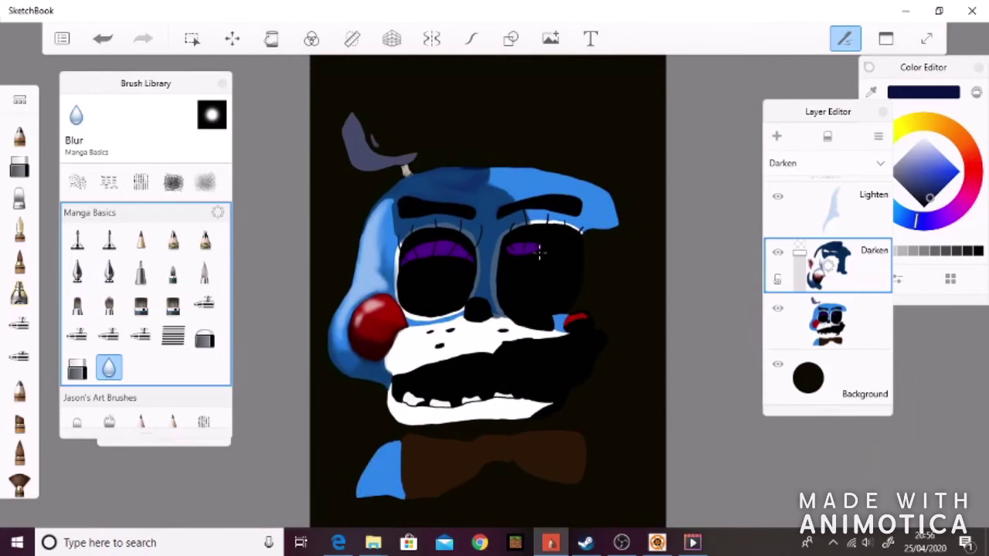
Shade the area between the far eye and its eyebrow darker blue with a resized brush, and soften the forehead shadow's edge.
scroll(585, 183, up, 2)
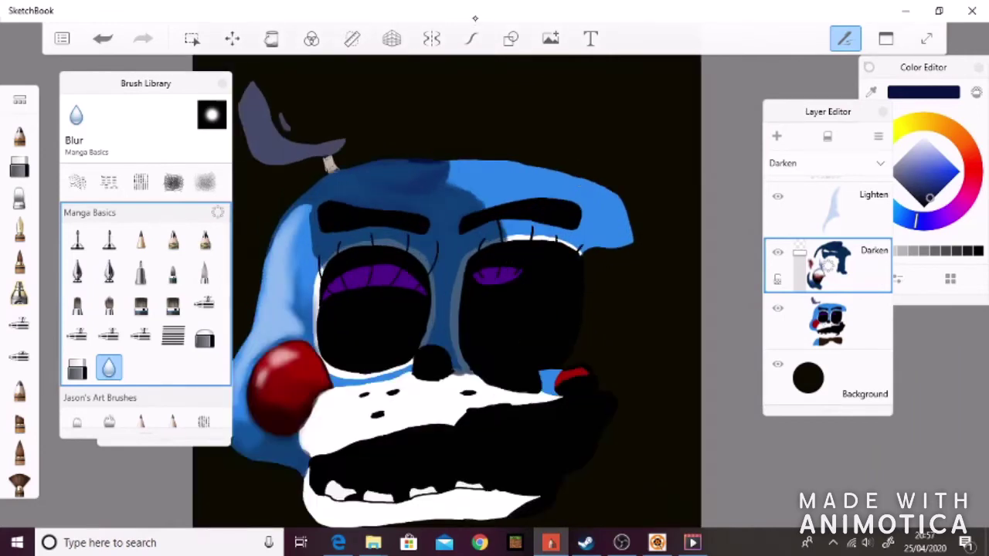
key(ctrl+alt+b)
key(bracketright)
key(bracketright)
key(bracketright)
key(bracketright)
key(bracketright)
key(bracketright)
key(bracketright)
key(ctrl+alt+b)
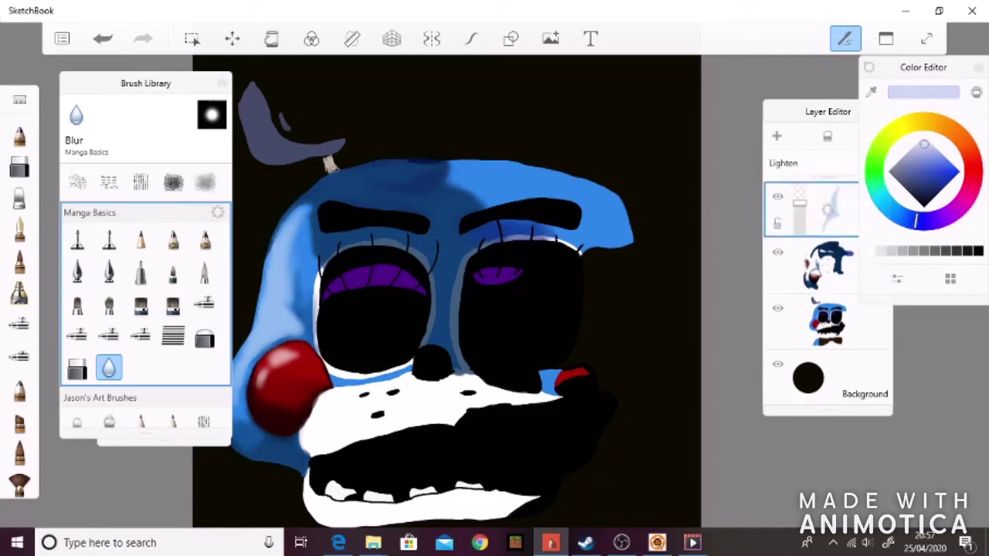
Paint pale lavender highlight strokes across the forehead above the far eyebrow on the Lighten layer, and blur them.
double_click(76, 240)
drag(463, 185, 595, 197)
key(ctrl+z)
key(ctrl+z)
drag(183, 303, 134, 302)
mouse_move(468, 182)
mouse_down()
mouse_move(558, 185)
mouse_move(612, 210)
mouse_up()
click(109, 367)
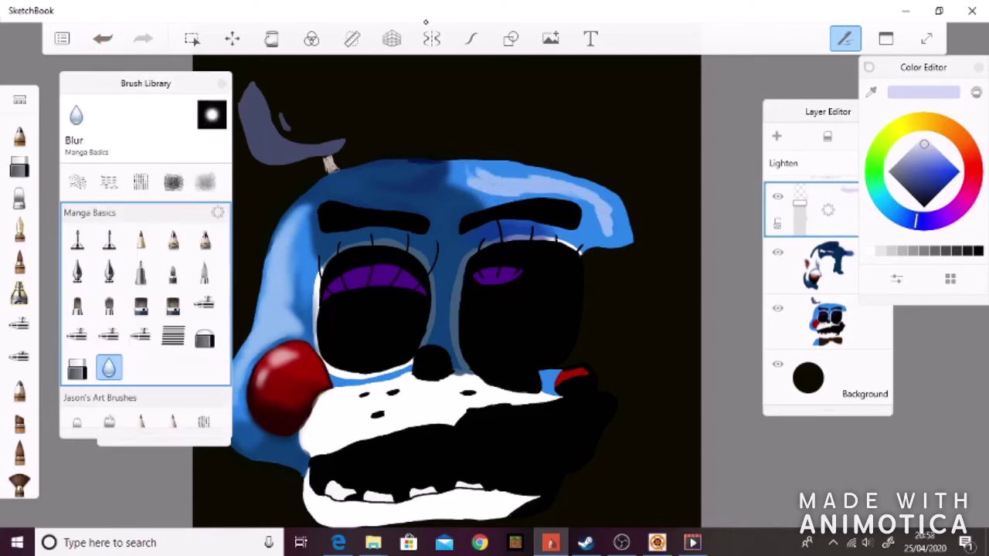
drag(480, 193, 495, 196)
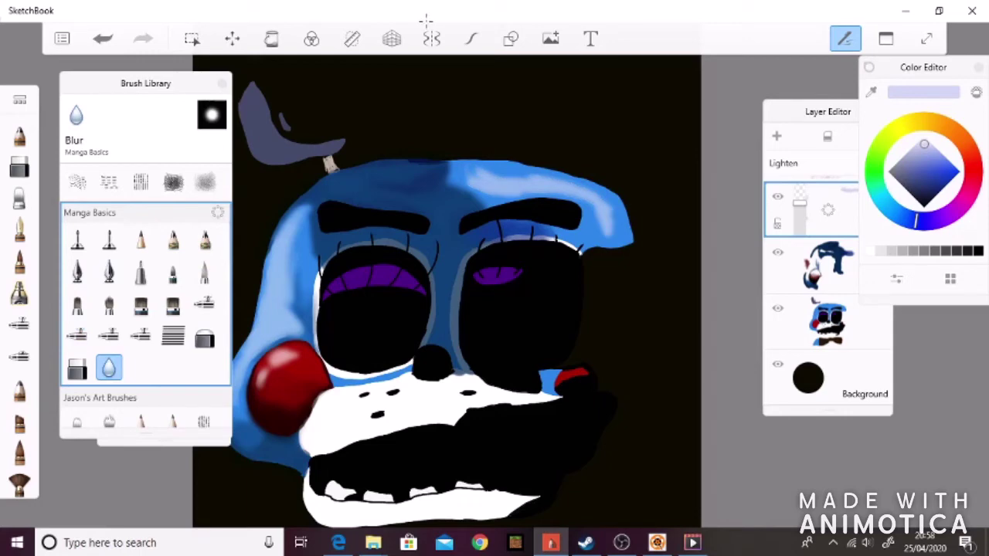
key(ctrl+z)
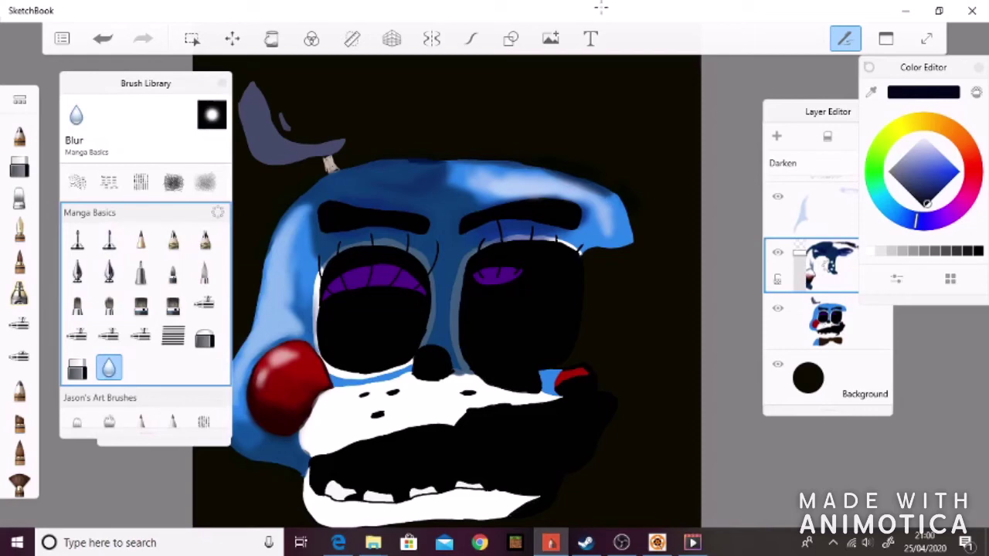
Shade the top of the near eye's purple lid dark purple with Darker Pencil 0.38mm on the Darken layer, undoing the last strokes.
scroll(446, 294, down, 5)
click(810, 424)
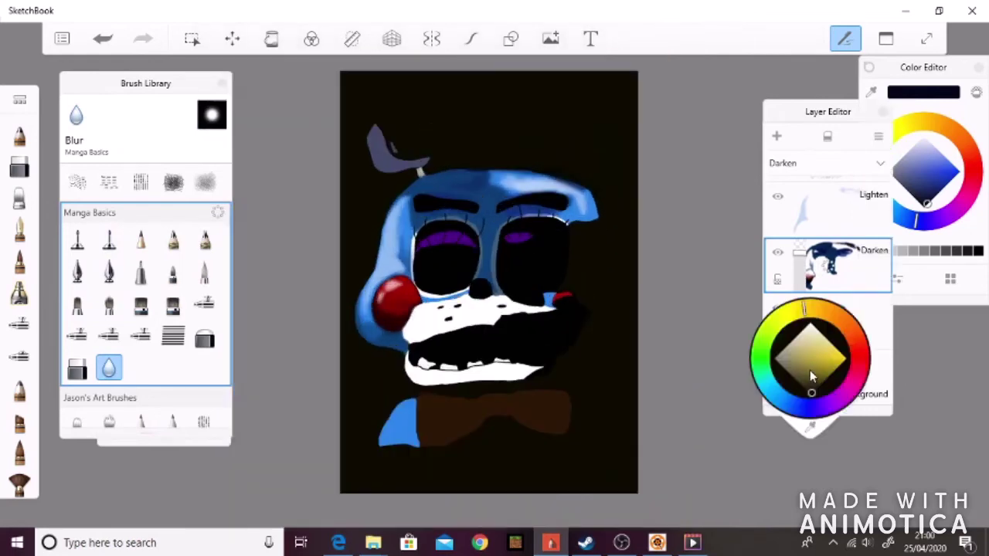
click(718, 251)
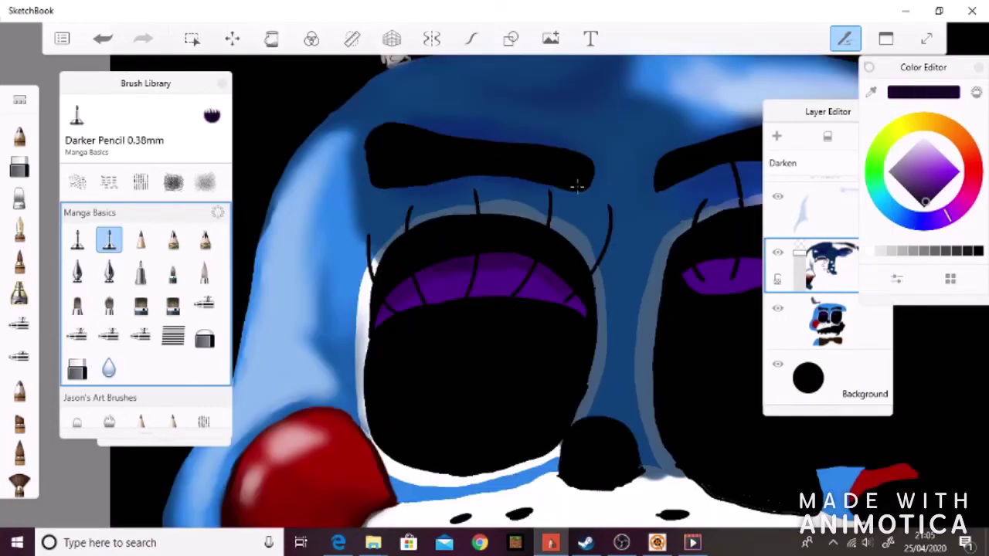
key(ctrl+z)
key(ctrl+z)
key(ctrl+z)
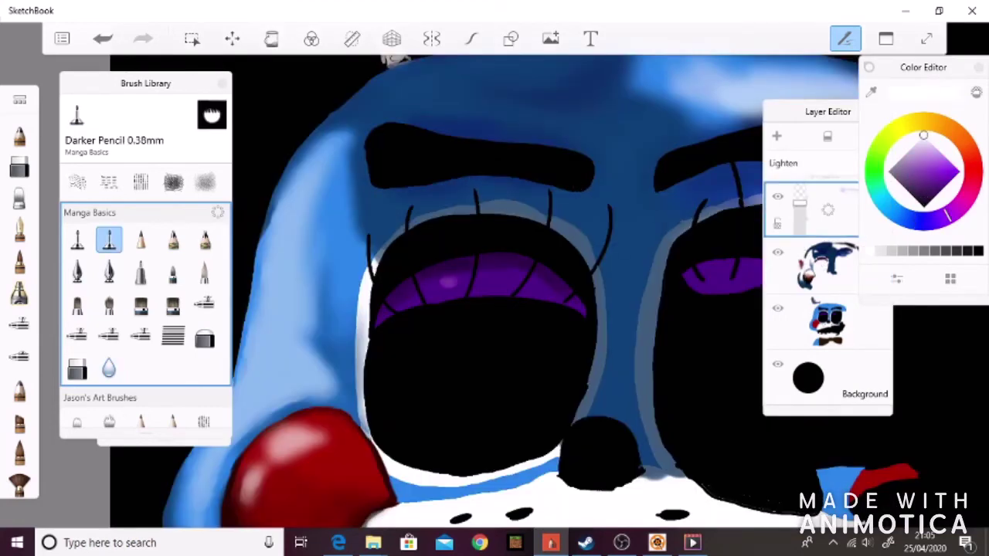
Paint a white highlight across the middle of the near eye's purple lid on the Lighten layer, and blur it.
drag(437, 284, 502, 282)
click(108, 368)
alt+click(576, 185)
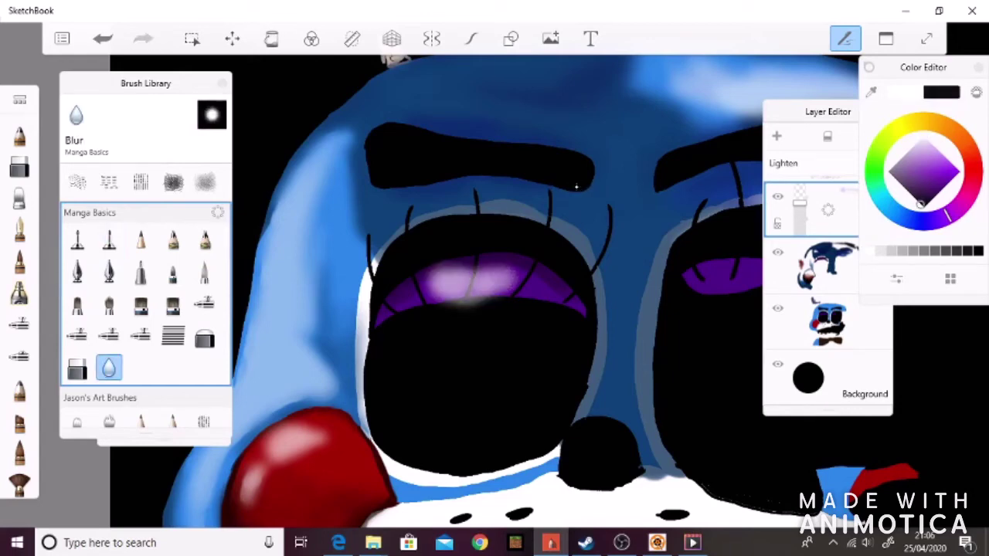
click(109, 239)
drag(447, 303, 487, 297)
click(109, 368)
Redraw the dark lash line over the near lid's highlight with the Manga Lineart Ink Pen, and erase the spill below it at size 20.5.
click(77, 239)
click(140, 239)
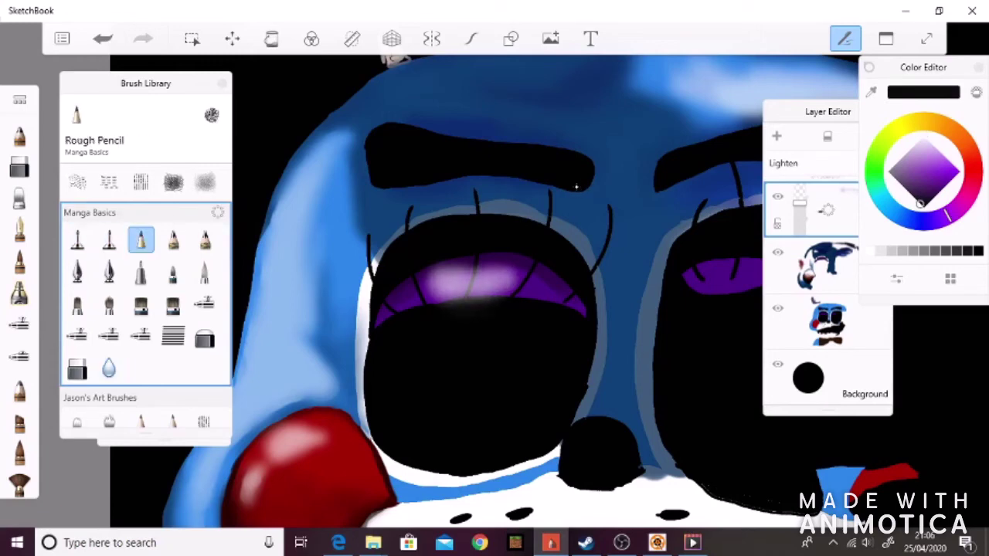
click(109, 272)
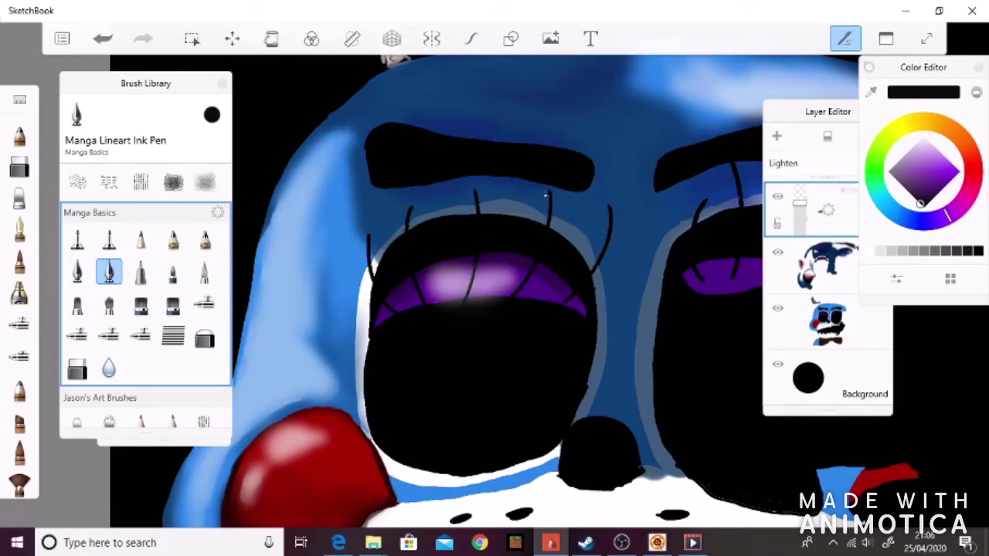
key(e)
key(ctrl+alt+b)
mouse_move(426, 270)
mouse_down()
mouse_move(518, 274)
mouse_move(486, 280)
mouse_move(491, 300)
mouse_up()
key(ctrl+z)
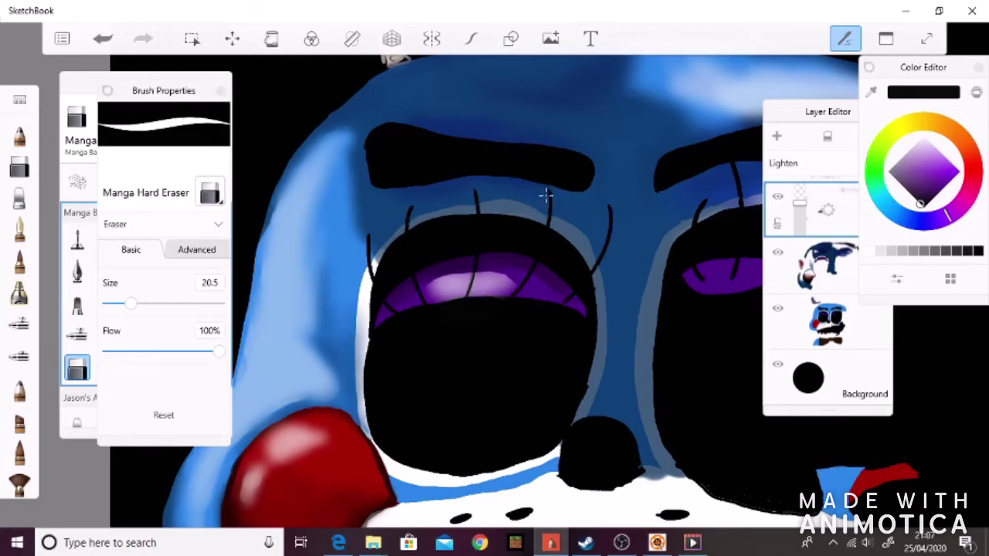
Add pale lavender spots on both sides of the near lid's highlight with the size 20.2 Manga Lineart Ink Pen, and blur them.
scroll(546, 195, down, 5)
scroll(474, 296, up, 5)
alt+click(473, 296)
drag(410, 299, 515, 285)
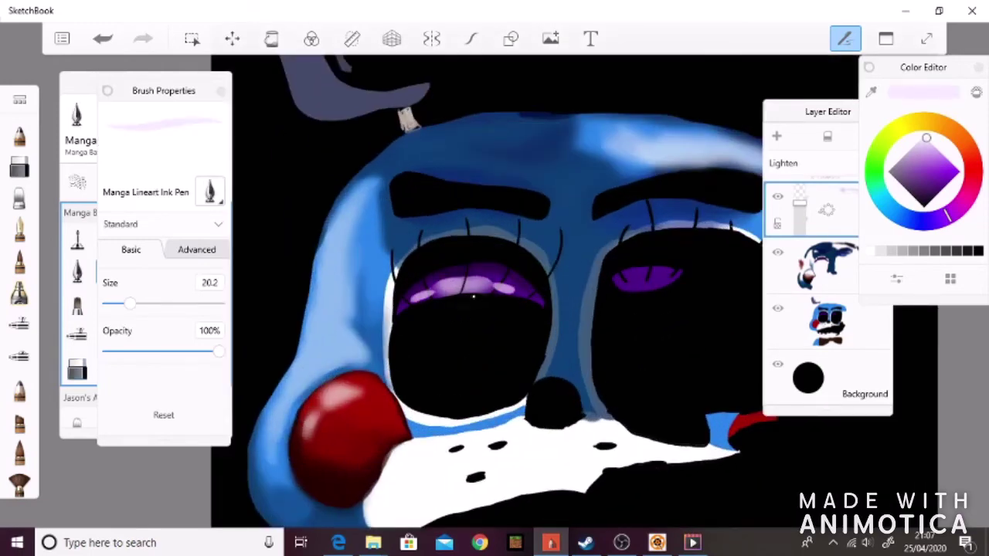
key(b)
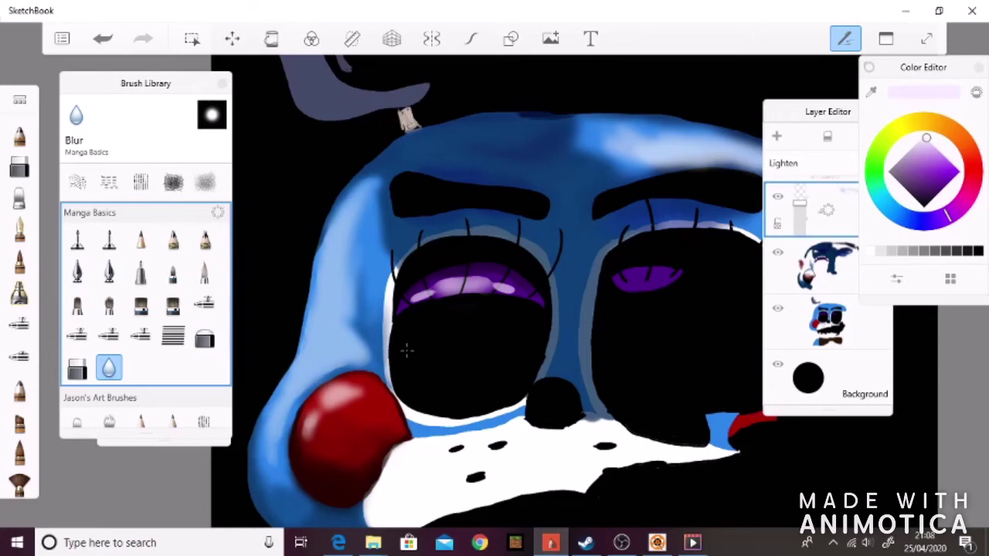
key(b)
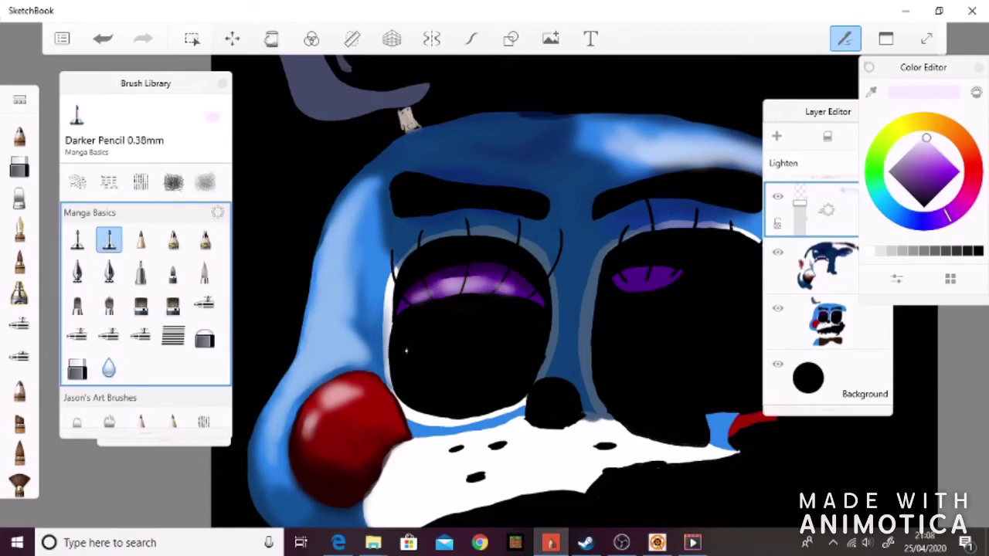
Undo the pencil stroke and redraw the near lid's lash lines in black with the Manga Lineart Ink Pen at size 5.2.
key(ctrl+z)
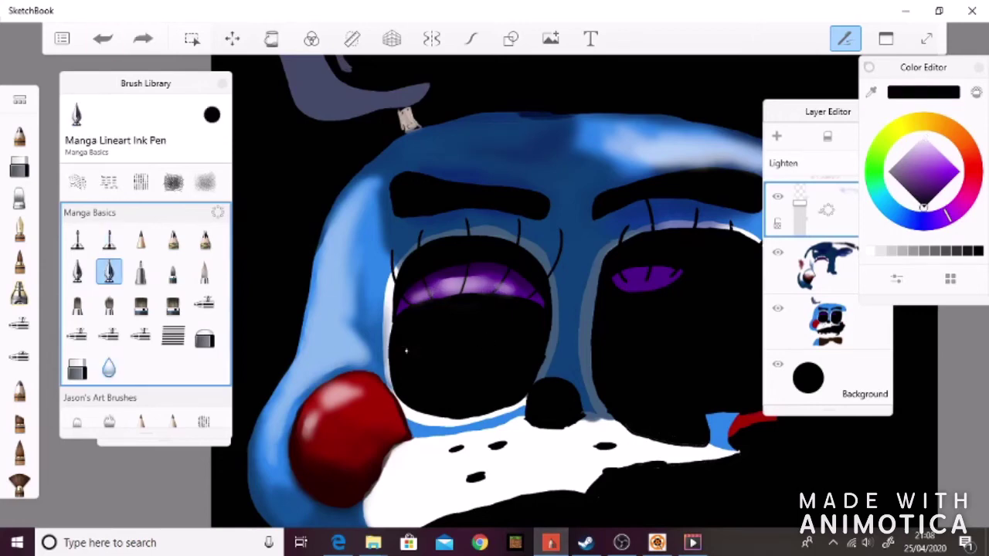
key(ctrl+b)
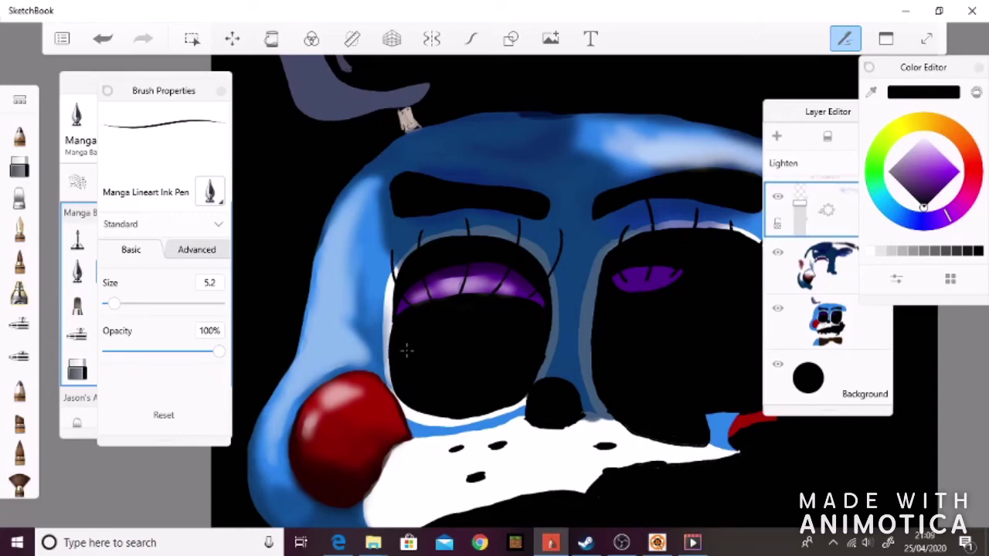
scroll(407, 350, down, 5)
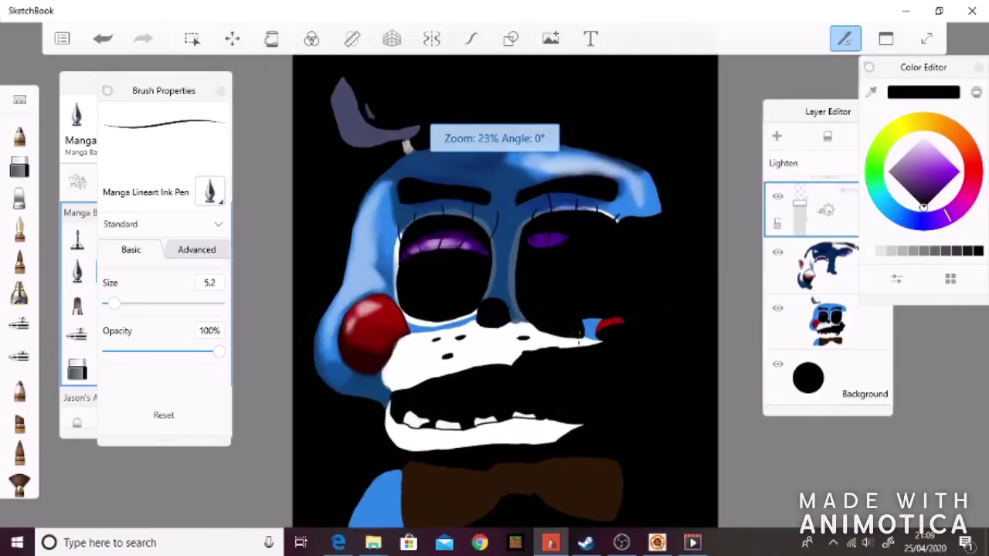
Shade the top of the far eye's purple lid dark purple with the size 24.7 ink pen on the Darken layer, and blur it.
scroll(518, 258, up, 4)
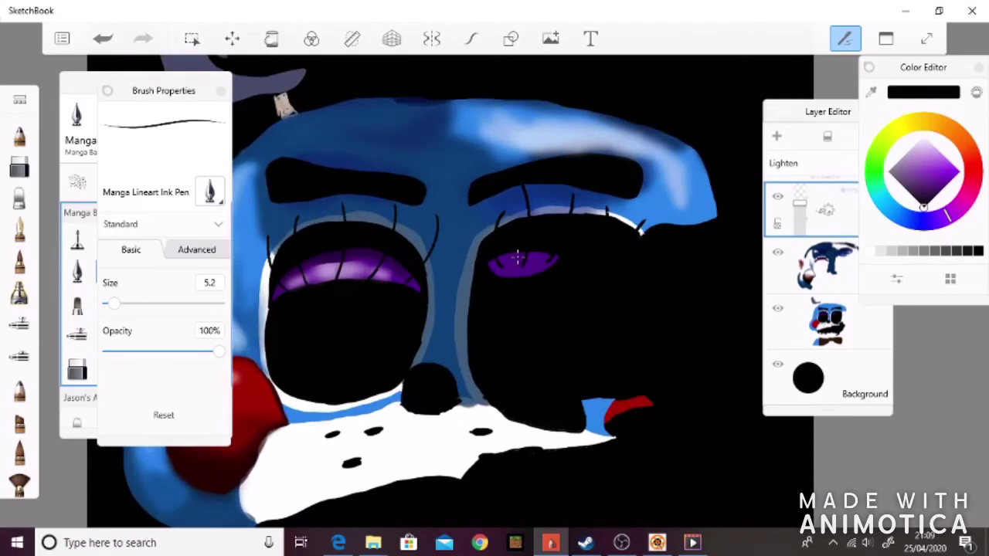
alt+click(517, 258)
key(bracketright)
key(bracketright)
key(bracketright)
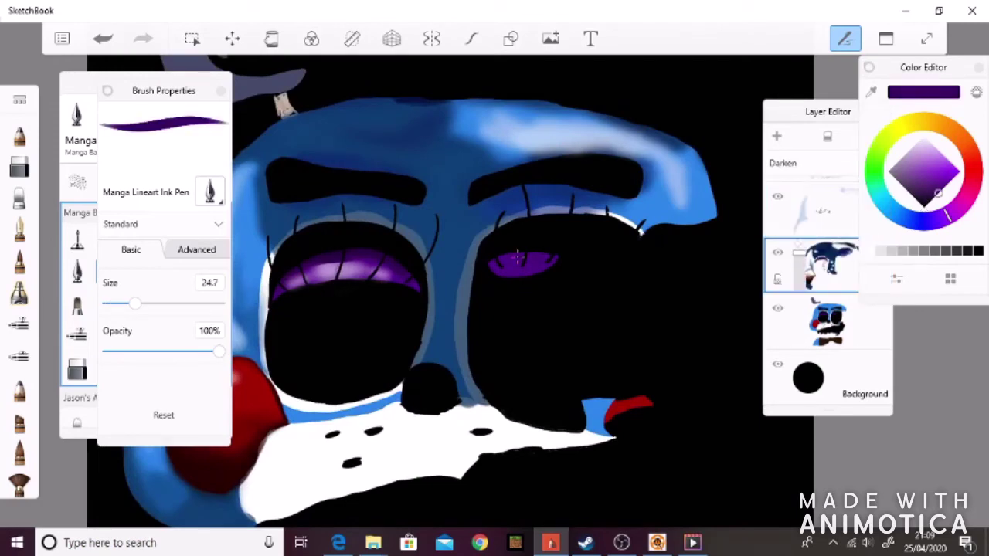
alt+click(517, 258)
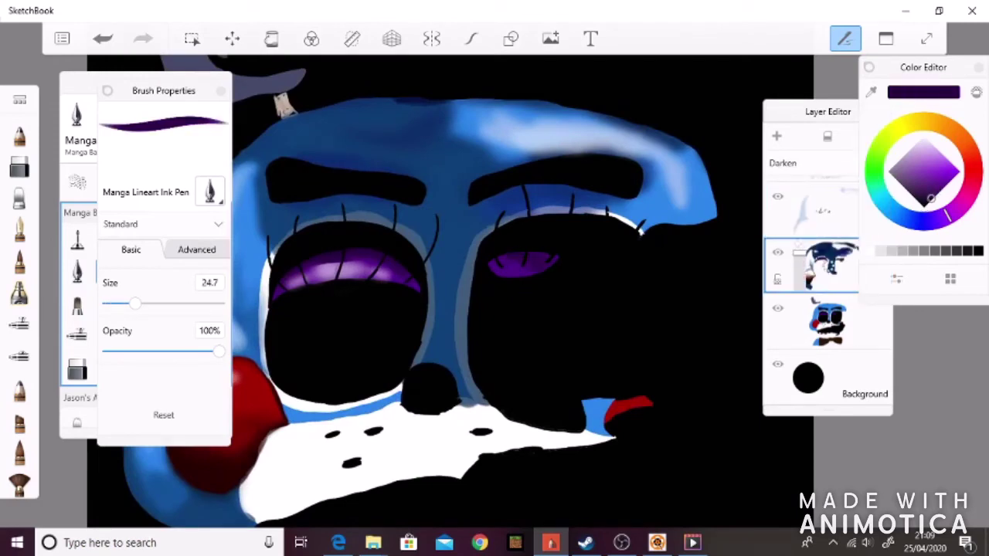
alt+click(518, 258)
click(79, 212)
click(109, 366)
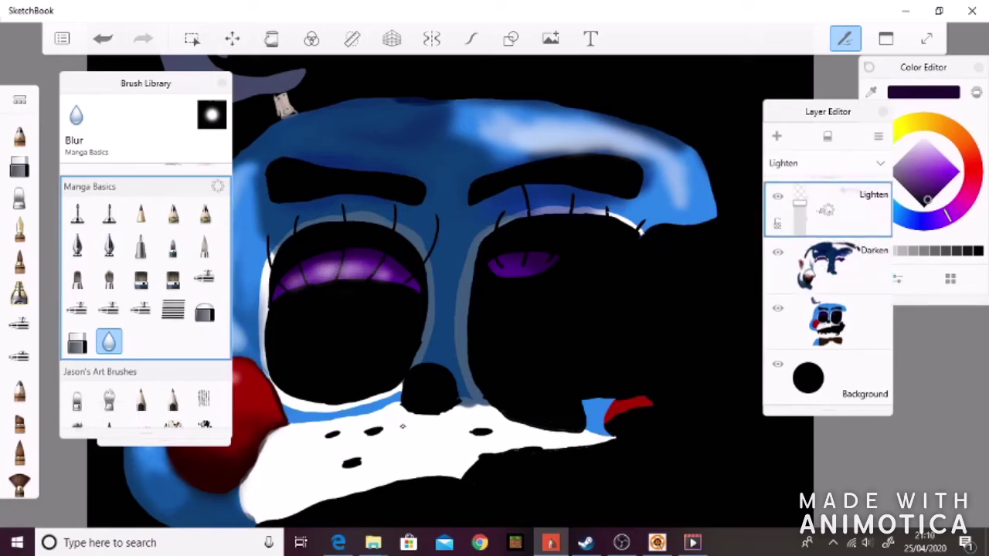
Blend the near lid's highlight on the Lighten layer, trying the Soft Messy Blender and the Colorless Soft Round Brush.
click(76, 421)
key(ctrl+z)
scroll(145, 294, up, 5)
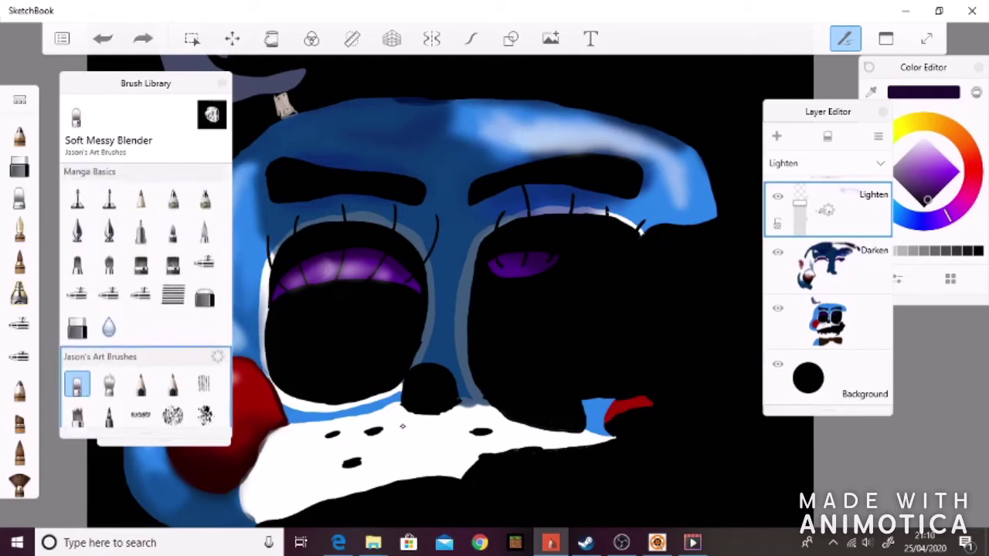
click(140, 323)
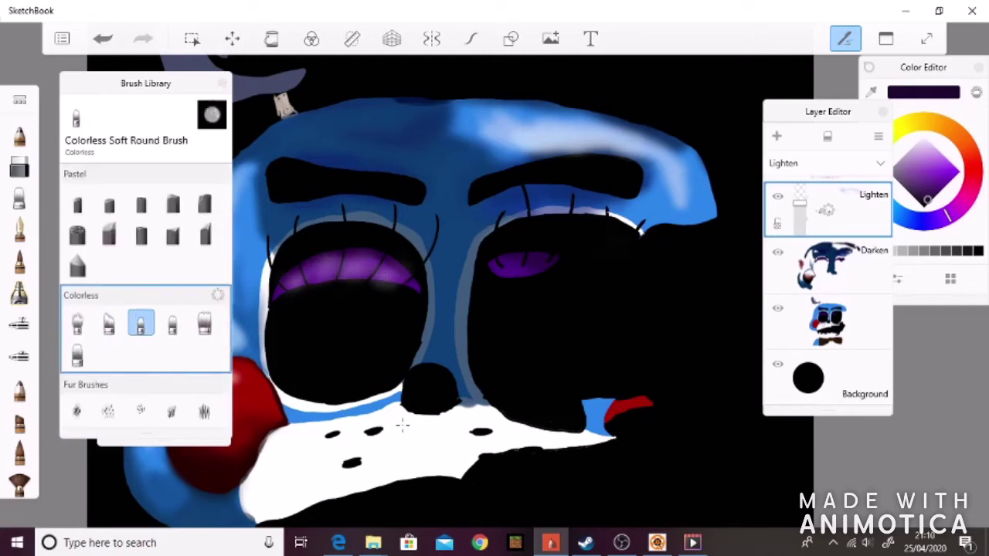
scroll(145, 309, down, 5)
Redraw the near lid's lash lines with the Manga Lineart Ink Pen at size 4.9, touch up the purple highlight, and blur it.
click(109, 278)
click(109, 311)
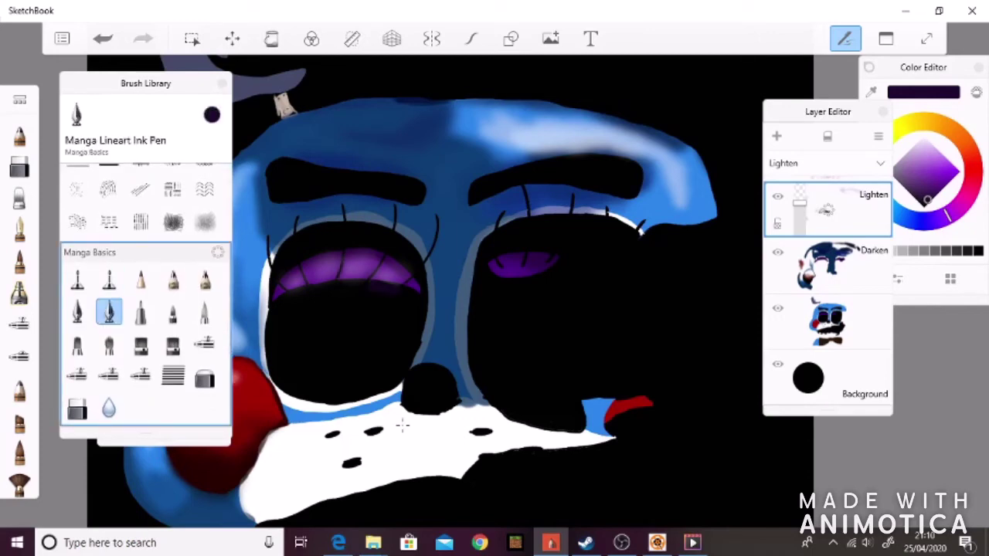
key(ctrl+z)
key(ctrl+alt+b)
drag(135, 303, 112, 303)
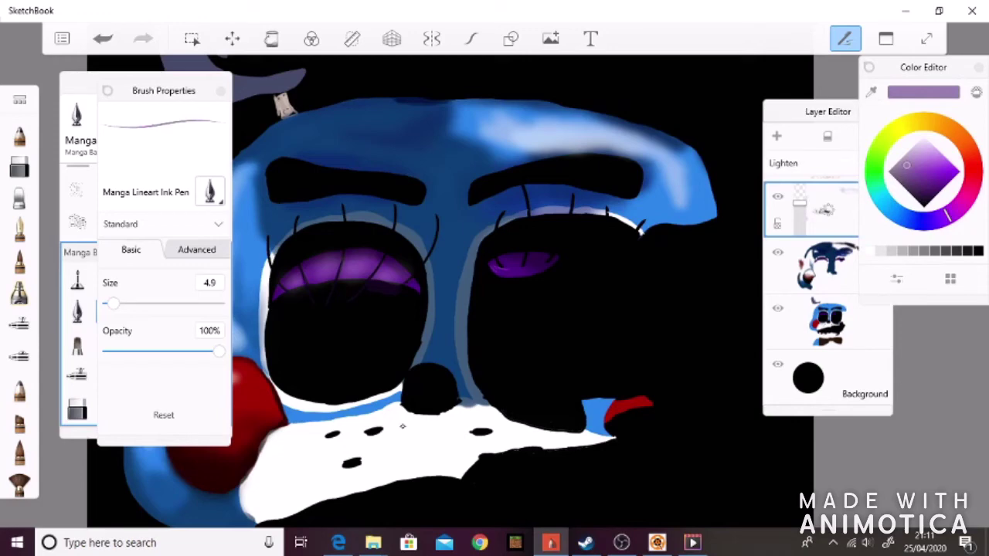
key(ctrl+alt+b)
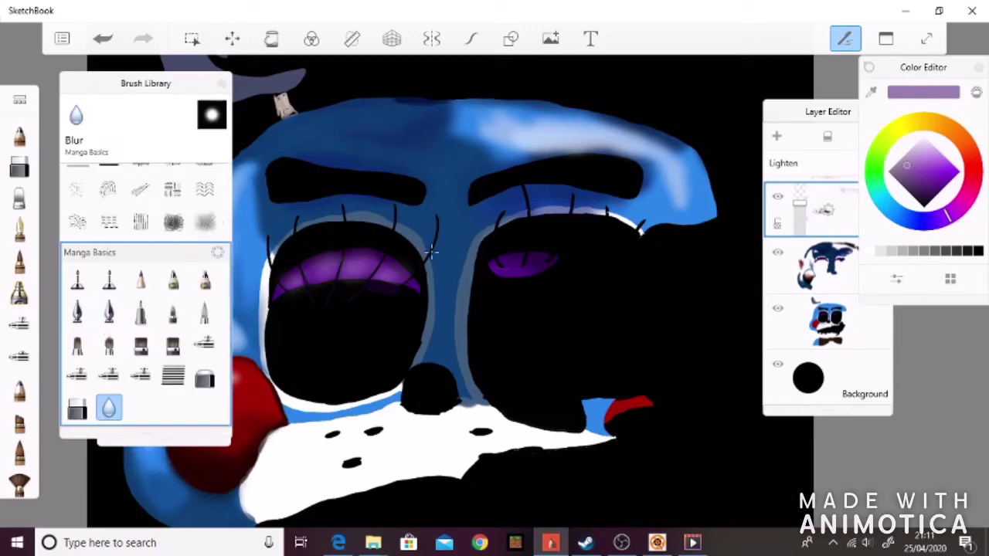
Soften the near lid's highlight and lash lines with the Manga Soft Eraser at size 30.0 and 20% flow.
scroll(432, 251, down, 5)
scroll(454, 225, up, 6)
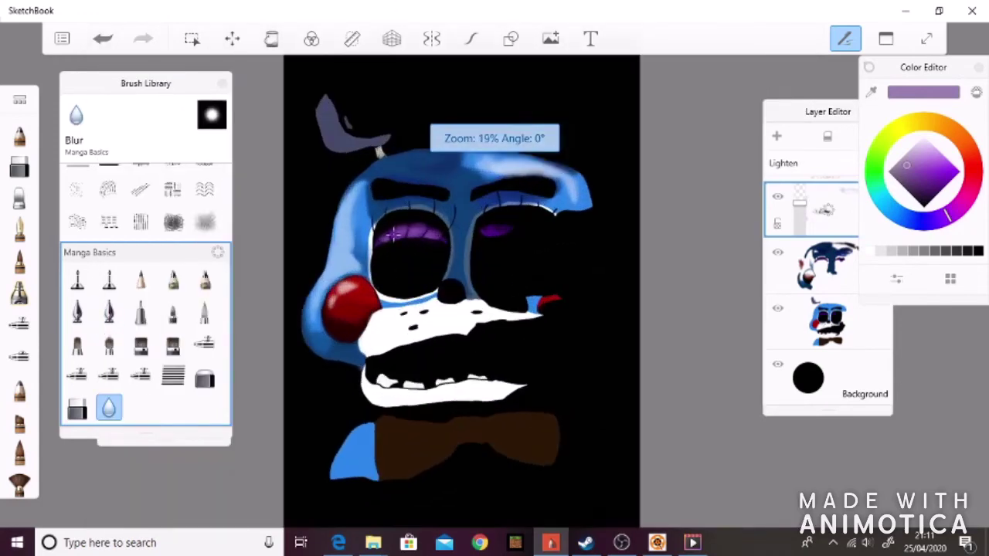
key(e)
key(ctrl+alt+b)
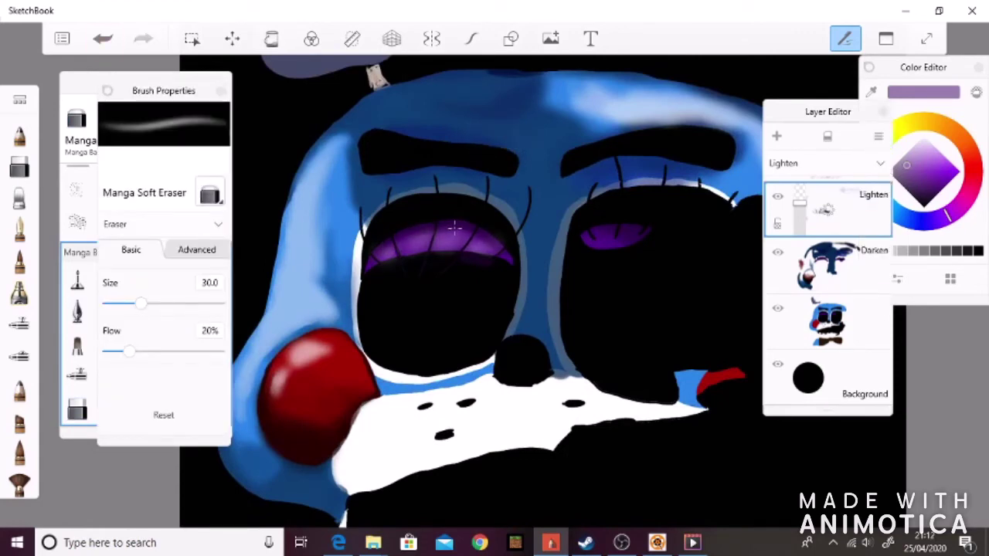
click(453, 230)
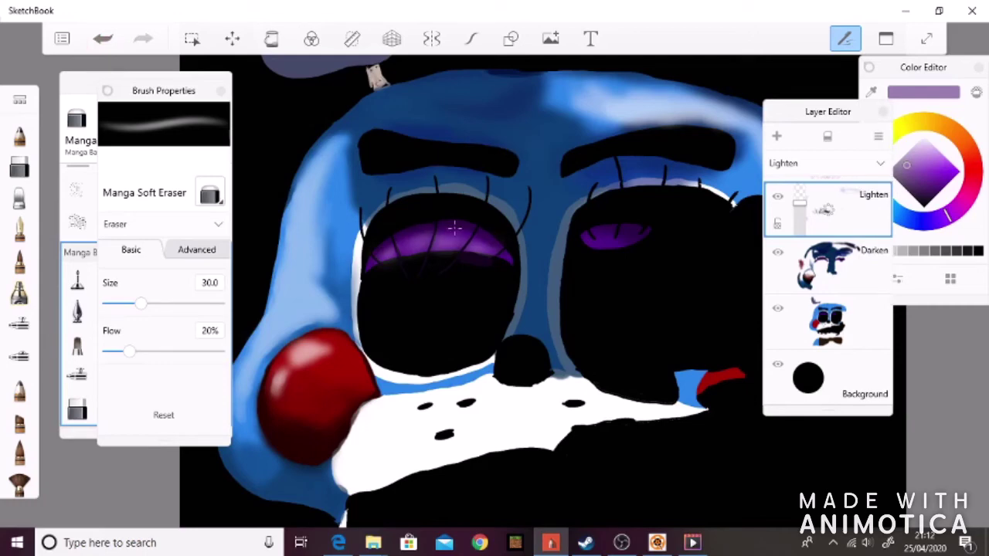
Paint a light purple highlight on the inner part of the far eye's lid on the Lighten layer, and blur it.
click(78, 343)
click(109, 311)
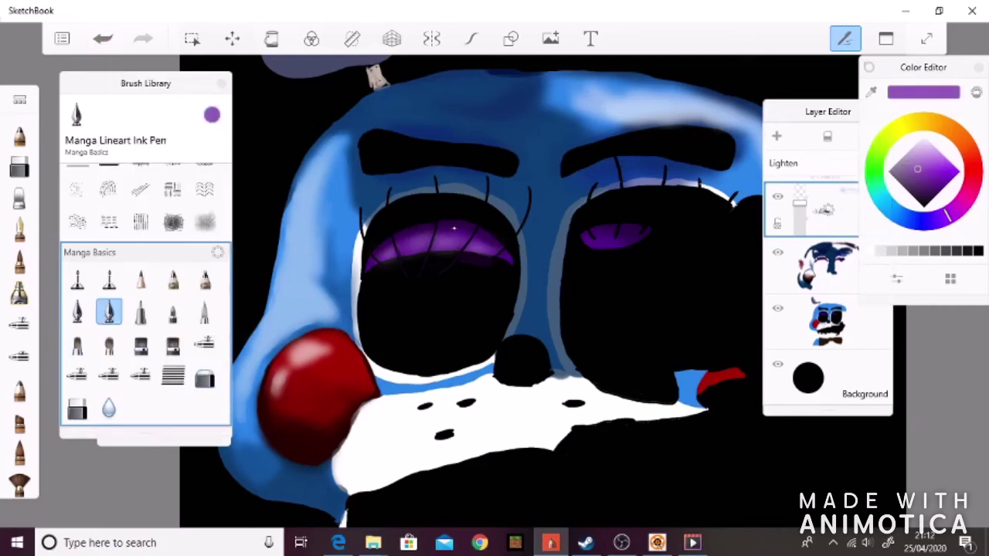
click(109, 311)
click(108, 407)
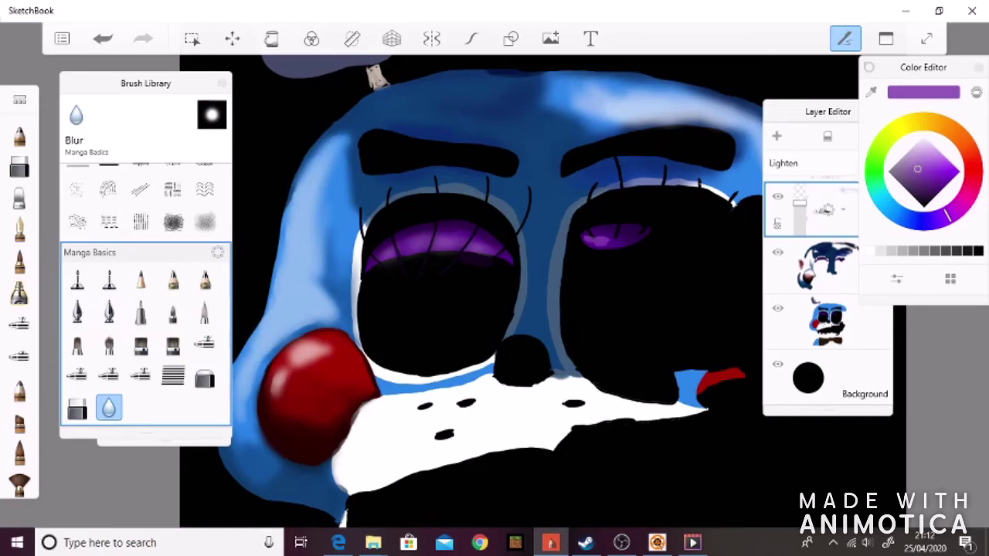
key(b)
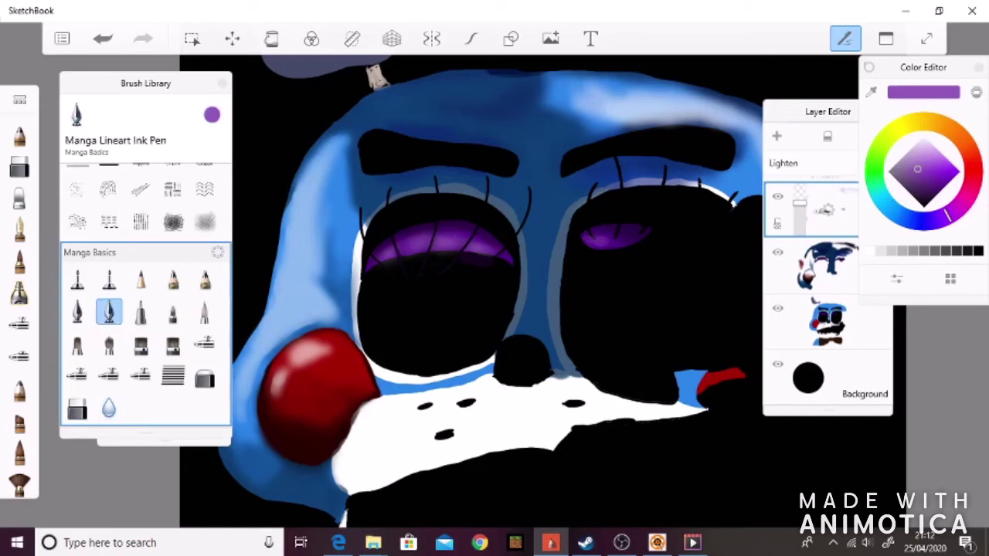
Add a thin purple highlight to the far lid with the ink pen at size 5.5 and 100% opacity, blur it, and retouch the lashes in near-black.
click(109, 311)
drag(131, 303, 114, 303)
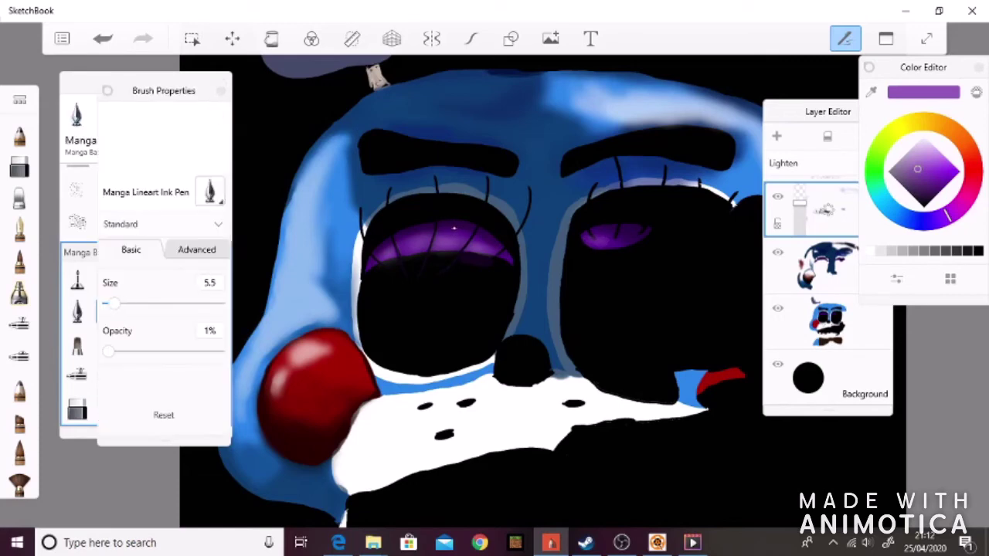
drag(169, 351, 219, 351)
key(b)
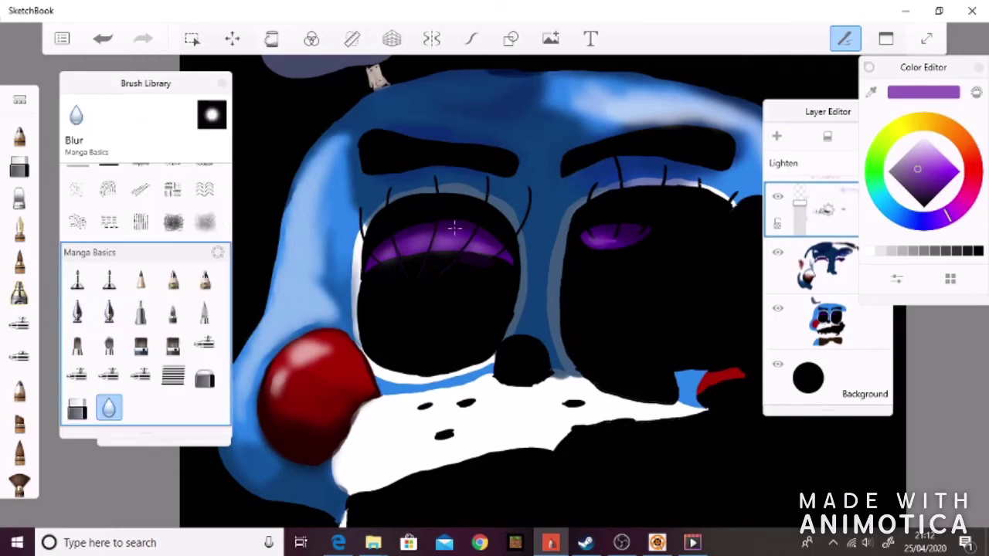
key(b)
alt+click(454, 227)
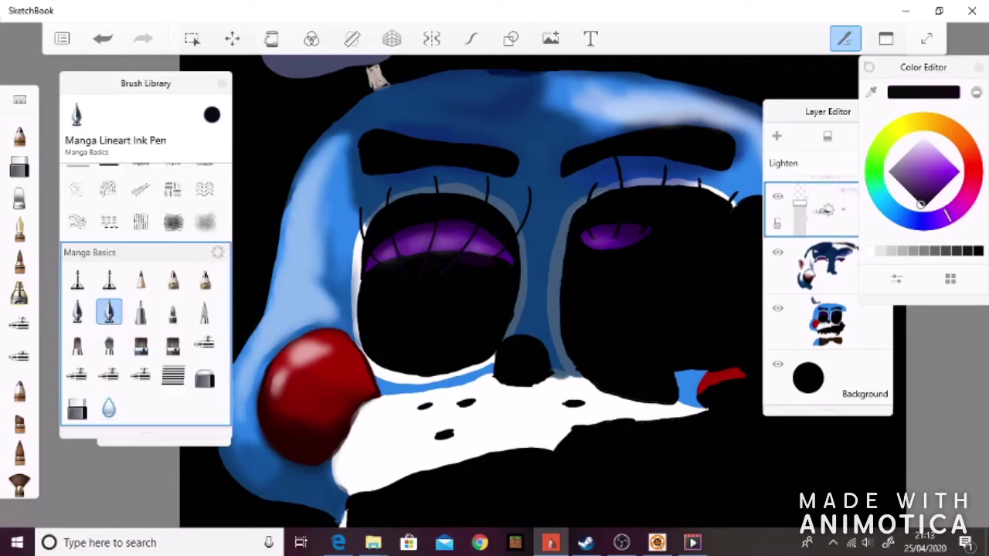
scroll(454, 227, down, 5)
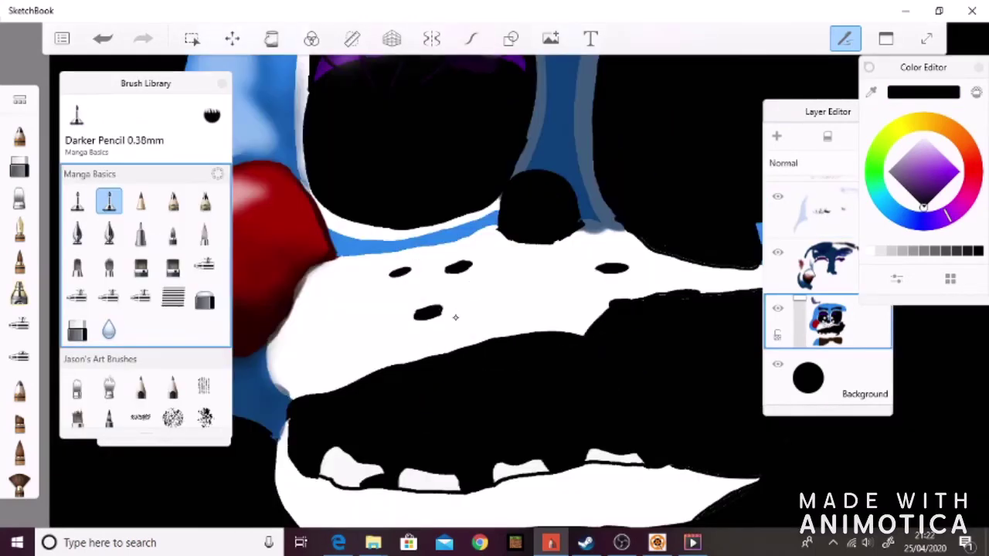
Draw a black dividing line from the nose down to the mouth with the Manga Lineart Ink Pen at size 5.5.
alt+click(455, 316)
key(ctrl+z)
key(b)
key(bracketleft)
drag(550, 244, 568, 332)
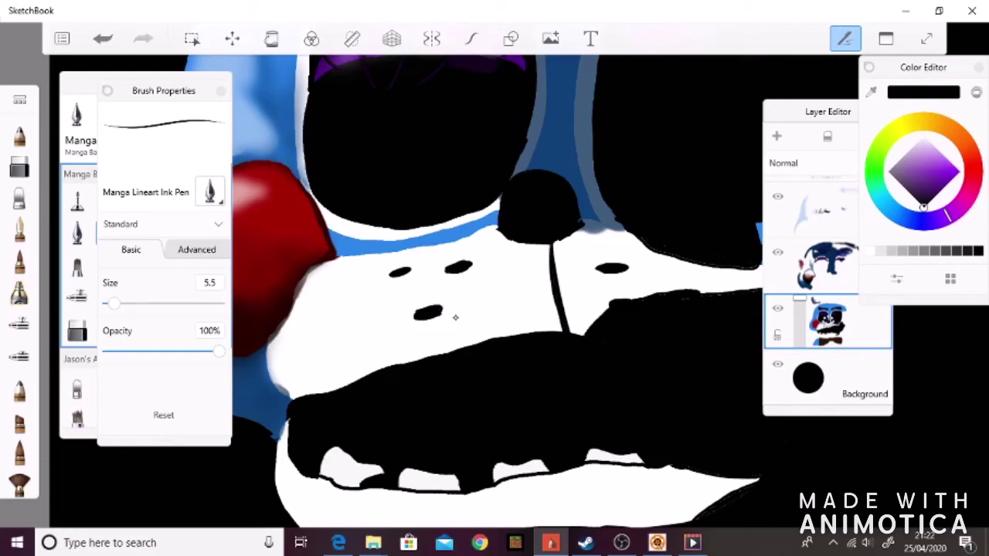
key(e)
key(e)
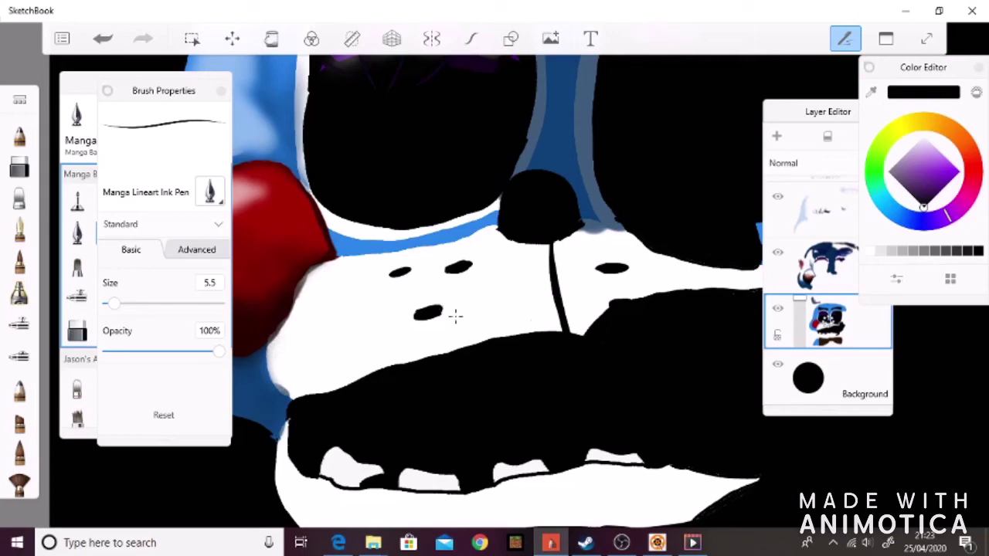
Shade the muzzle's lower edge and the near side of its dividing line in light grayish purple on the Darken layer.
click(828, 266)
click(902, 159)
mouse_move(550, 292)
mouse_down()
mouse_move(547, 332)
mouse_move(545, 247)
mouse_move(514, 332)
mouse_up()
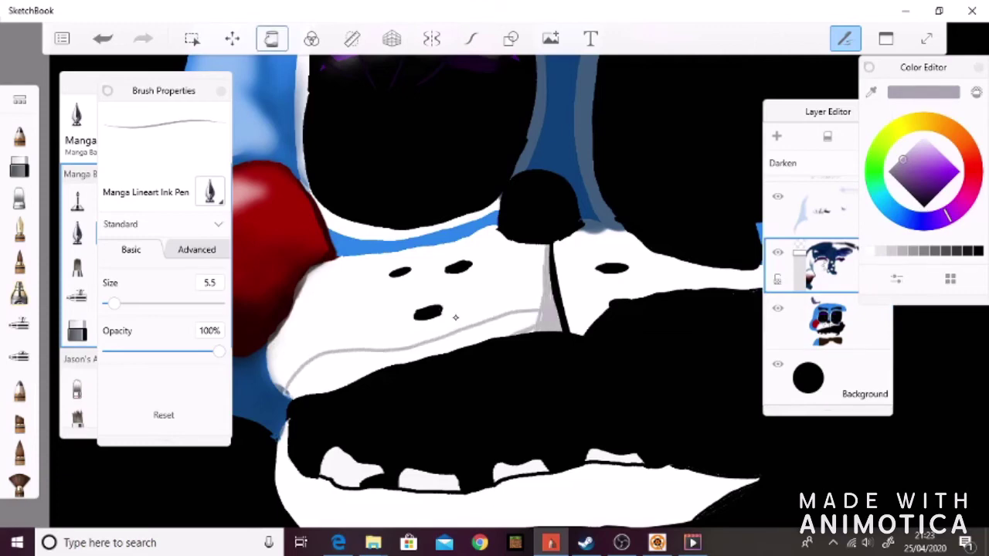
key(f)
click(456, 315)
key(ctrl+z)
key(b)
mouse_move(295, 397)
mouse_down()
mouse_move(414, 357)
mouse_move(313, 363)
mouse_move(290, 394)
mouse_move(324, 362)
mouse_move(300, 388)
mouse_move(348, 378)
mouse_move(351, 366)
mouse_move(312, 385)
mouse_up()
mouse_move(371, 360)
mouse_down()
mouse_move(342, 373)
mouse_move(530, 314)
mouse_move(534, 325)
mouse_move(389, 358)
mouse_up()
mouse_move(451, 340)
mouse_down()
mouse_move(522, 324)
mouse_move(455, 315)
mouse_up()
Outline and fill a grayish-purple shadow on the far side of the muzzle's dividing line, from the nose down to the mouth.
mouse_move(543, 245)
mouse_down()
mouse_move(542, 277)
mouse_move(570, 317)
mouse_up()
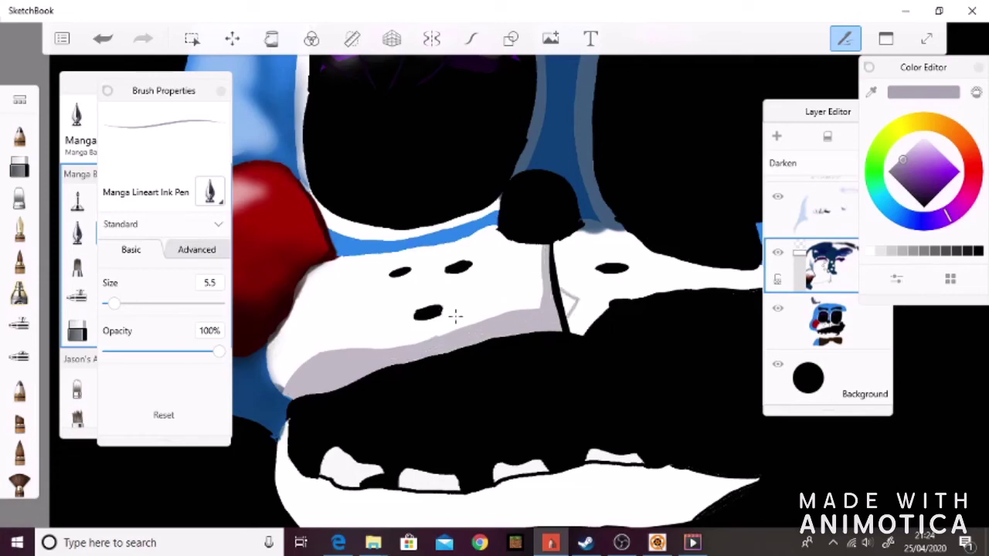
mouse_move(585, 219)
mouse_down()
mouse_move(593, 254)
mouse_move(633, 297)
mouse_up()
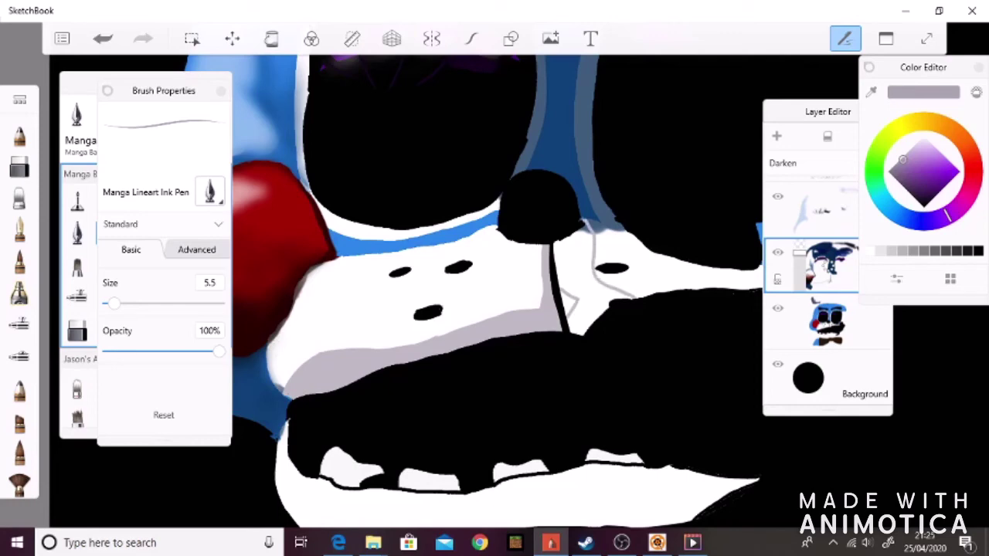
key(f)
key(b)
mouse_move(559, 255)
mouse_down()
mouse_move(557, 280)
mouse_move(586, 225)
mouse_move(561, 264)
mouse_move(582, 301)
mouse_move(570, 244)
mouse_move(588, 231)
mouse_move(587, 314)
mouse_move(574, 291)
mouse_up()
drag(581, 285, 590, 336)
drag(589, 264, 604, 304)
drag(601, 286, 634, 298)
mouse_move(595, 292)
mouse_down()
mouse_move(598, 312)
mouse_move(607, 306)
mouse_up()
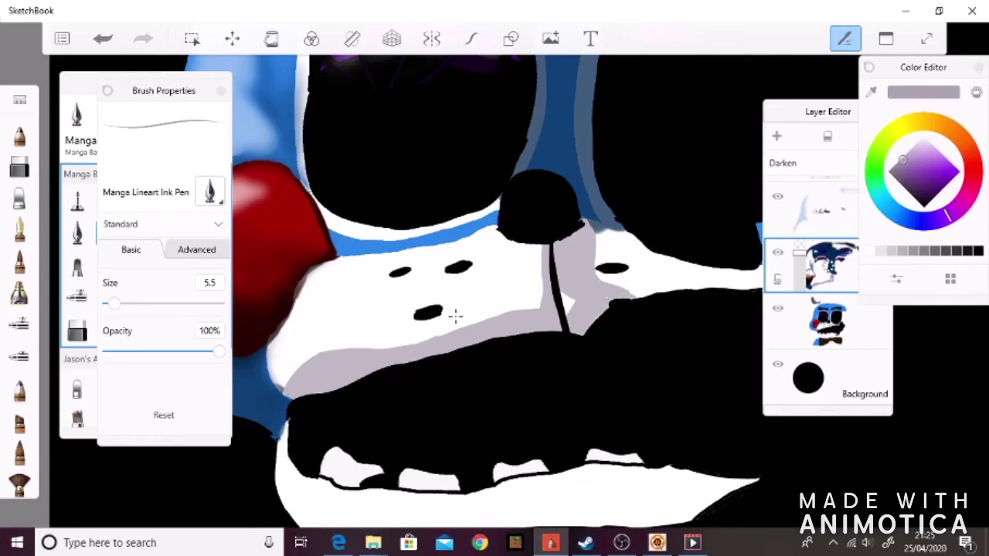
Paint darker gray to near-black shading on the near side of the dividing line, and blur it at size 7.3.
click(912, 197)
mouse_move(545, 244)
mouse_down()
mouse_move(553, 316)
mouse_move(544, 331)
mouse_up()
mouse_move(544, 278)
mouse_down()
mouse_move(542, 329)
mouse_move(561, 332)
mouse_move(528, 335)
mouse_move(568, 335)
mouse_move(558, 329)
mouse_up()
click(919, 200)
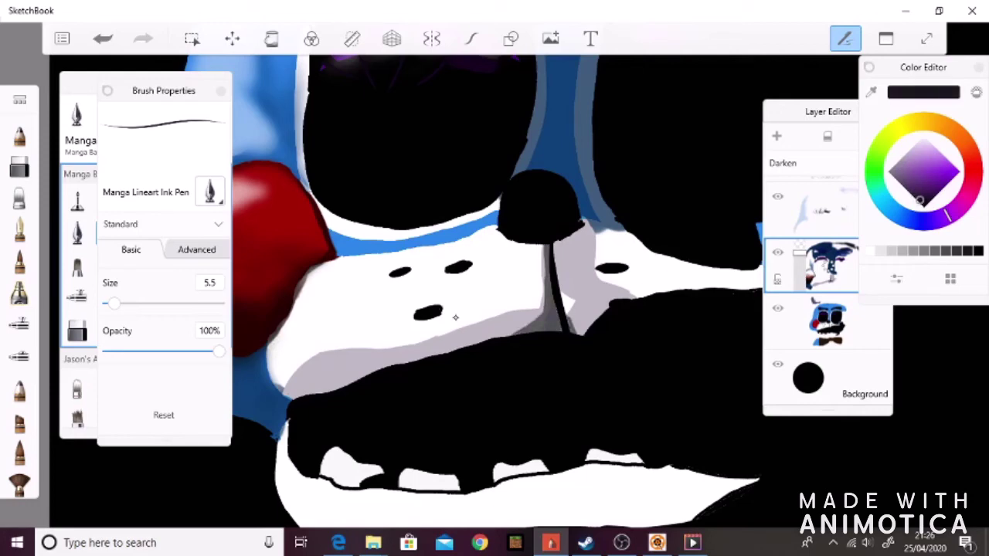
click(921, 204)
key(b)
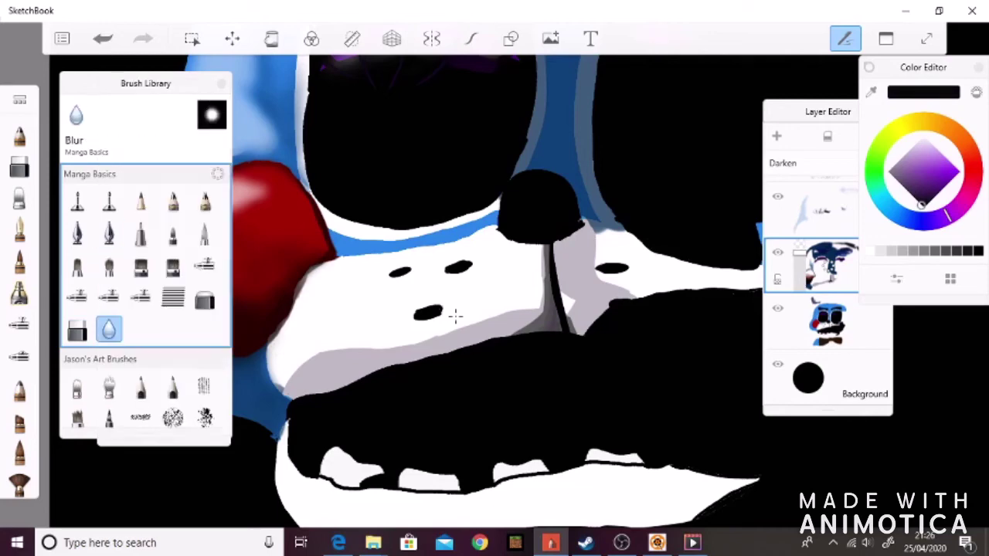
key(ctrl+z)
key(b)
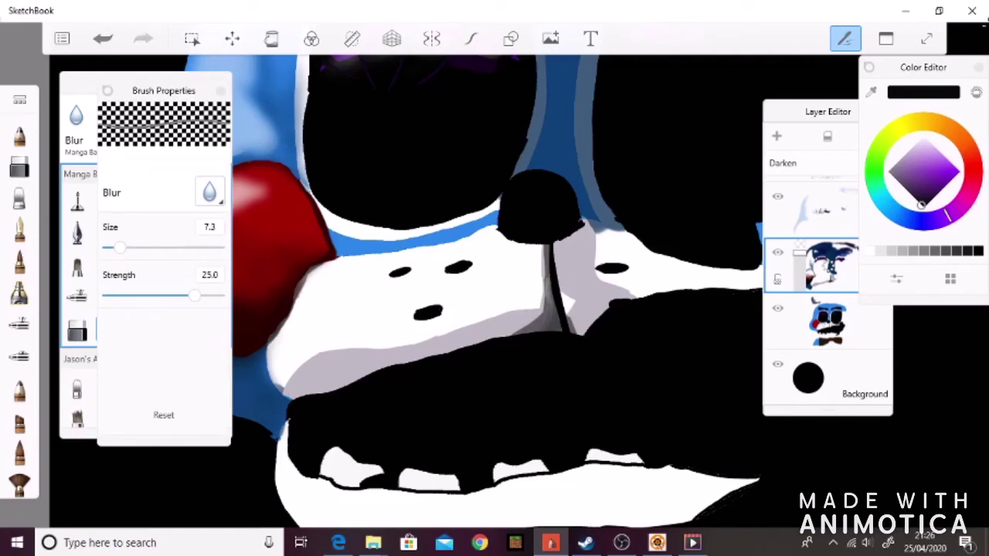
key(b)
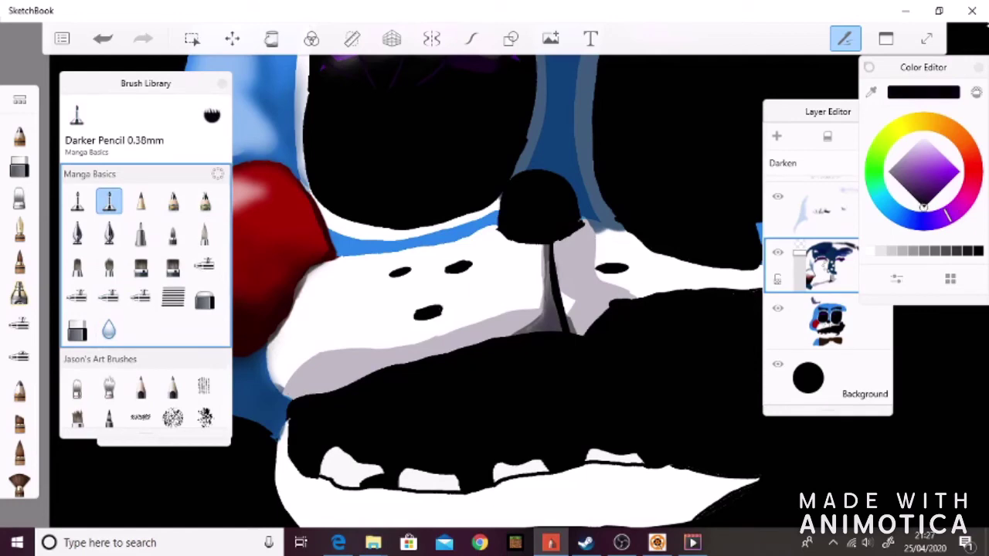
Extend the dark shading along the near muzzle's lower edge with the Darker Pencil 0.38mm, and blur both sides of the dividing line at size 13.4.
mouse_move(544, 303)
mouse_down()
mouse_move(522, 330)
mouse_move(468, 343)
mouse_up()
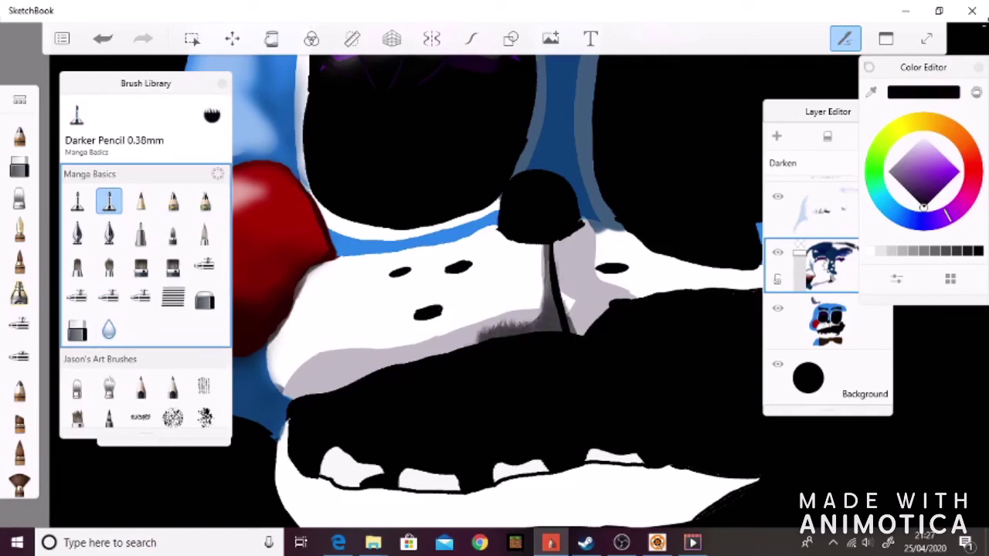
click(108, 330)
drag(119, 248, 133, 247)
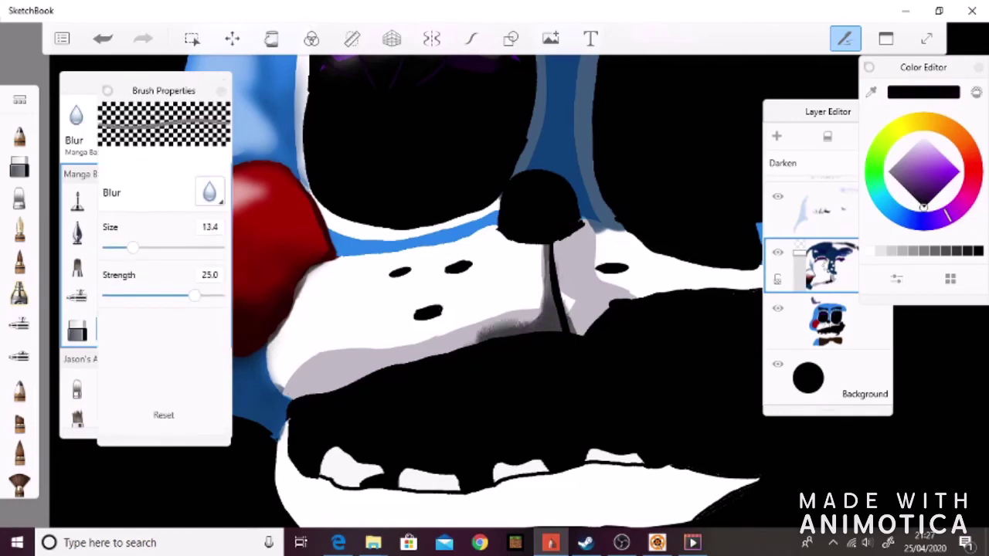
mouse_move(540, 318)
mouse_down()
mouse_move(546, 258)
mouse_move(441, 337)
mouse_up()
drag(569, 317, 568, 297)
drag(547, 259, 547, 246)
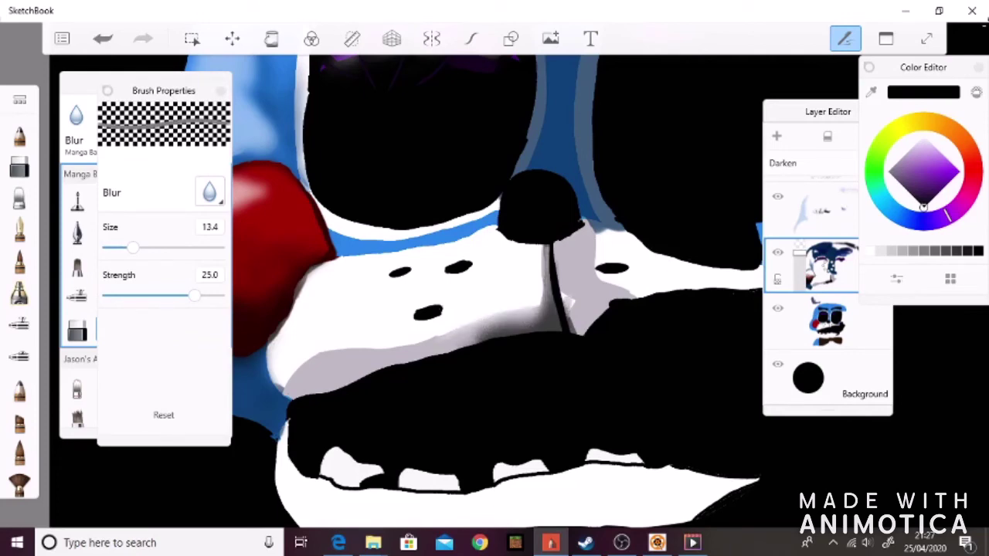
drag(571, 333, 570, 313)
scroll(495, 293, down, 3)
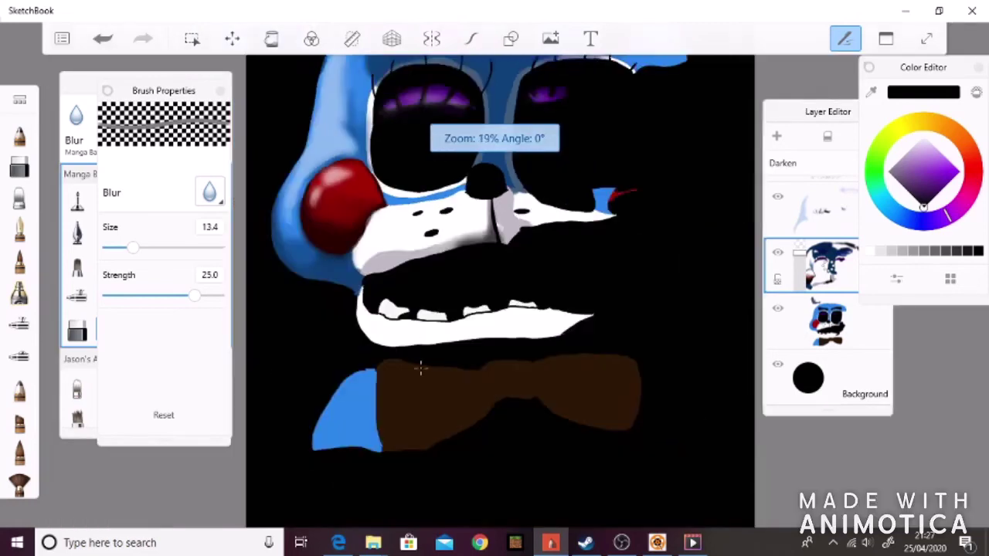
Darken the rest of the near muzzle's lower edge with the Darker Pencil 0.38mm, and blur the shadow at size 13.4.
scroll(494, 294, up, 3)
click(109, 232)
click(109, 201)
drag(402, 339, 502, 309)
key(b)
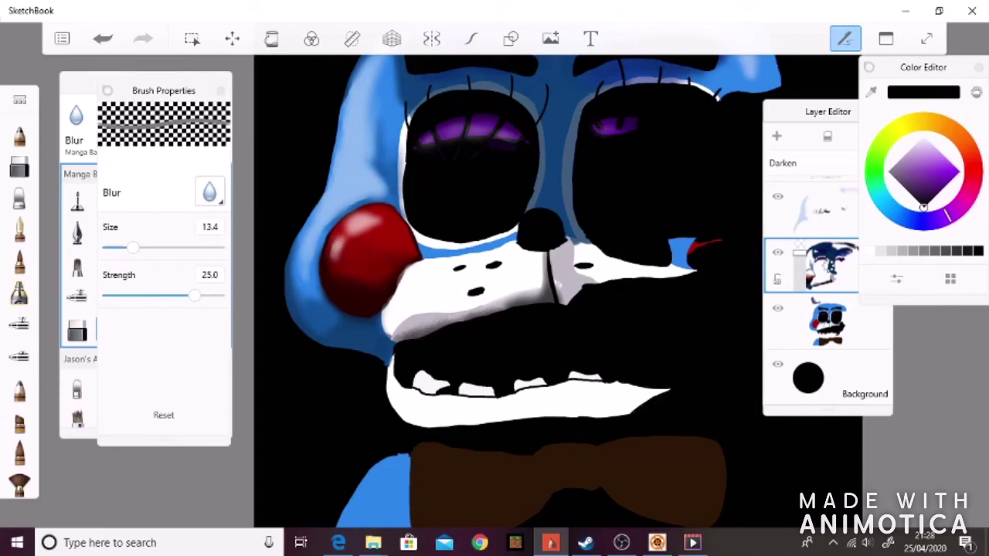
drag(459, 309, 425, 313)
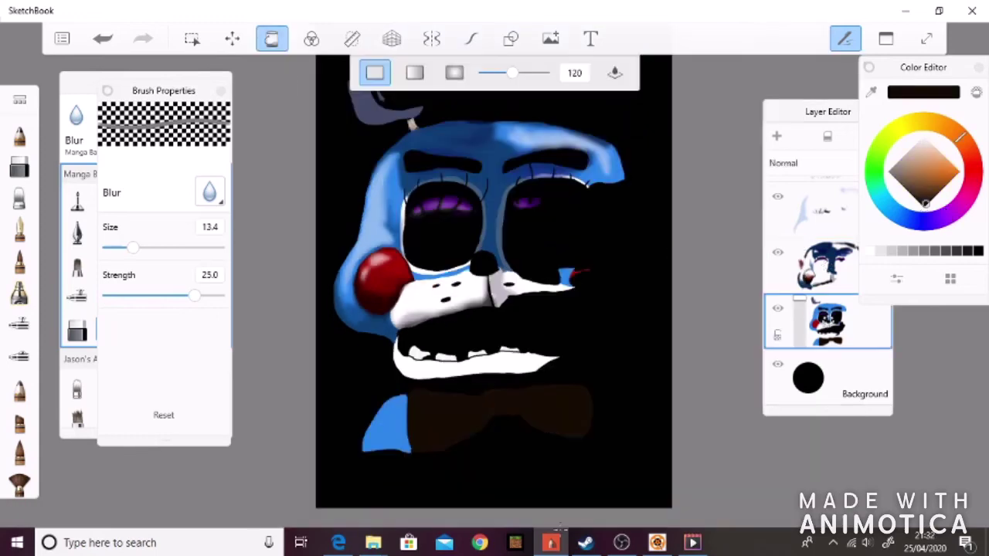
scroll(428, 287, up, 5)
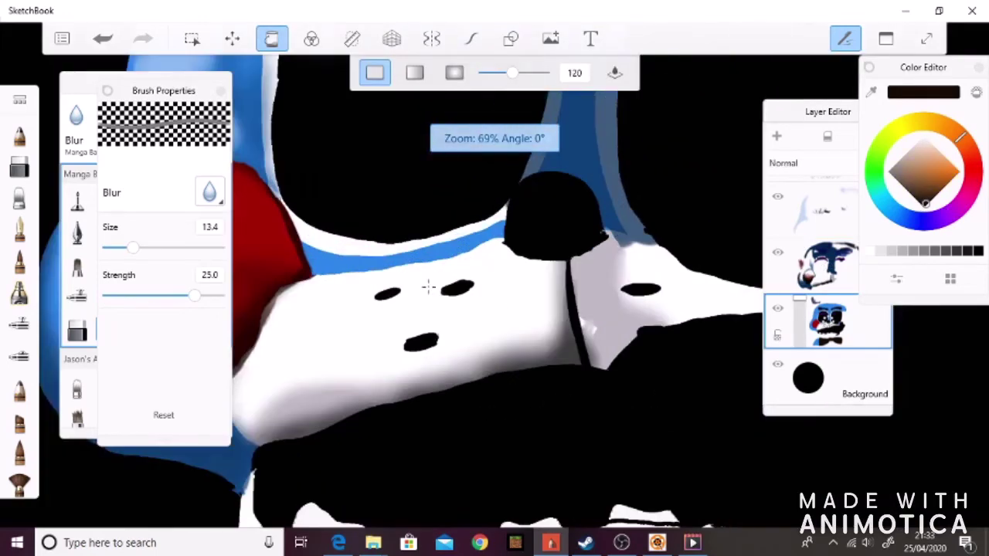
click(827, 265)
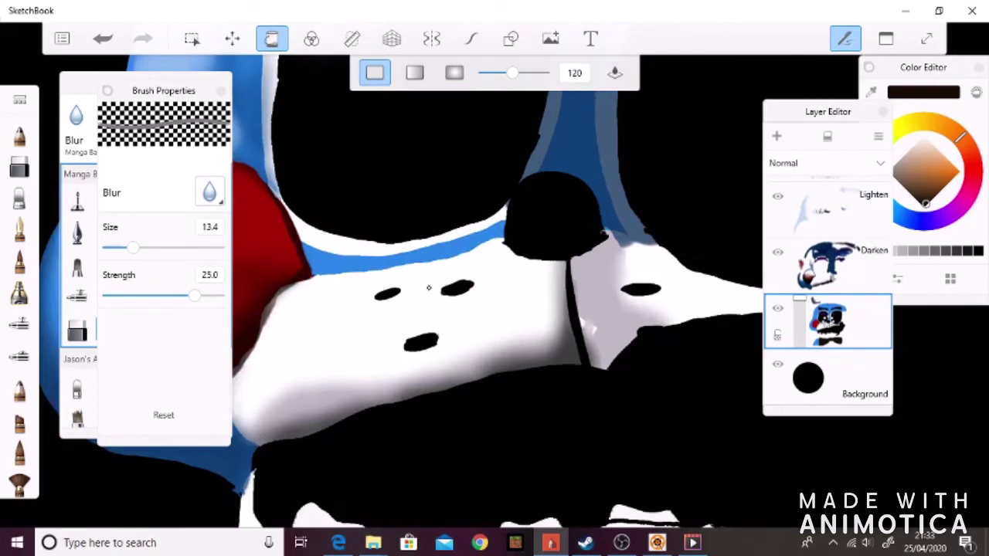
click(427, 287)
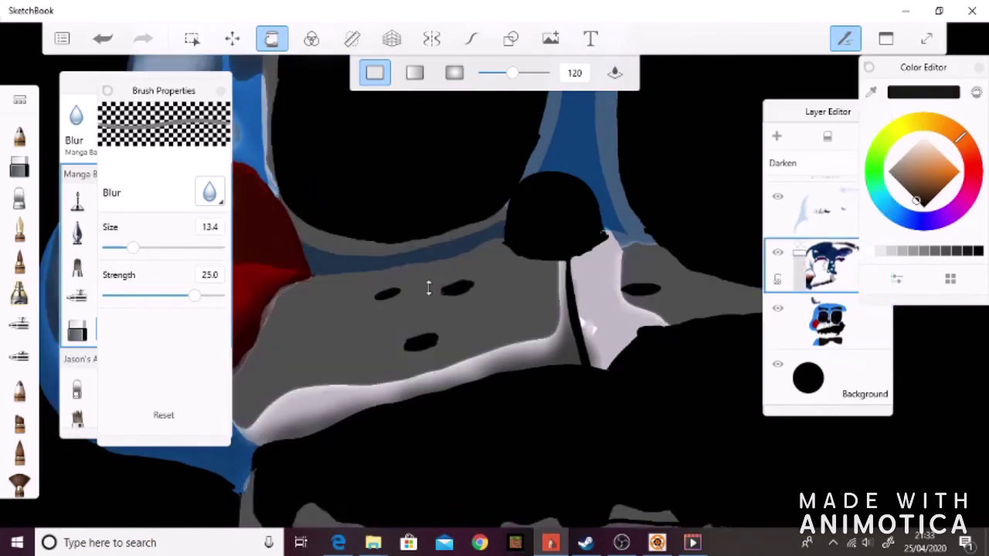
key(ctrl+z)
Try shading beneath the muzzle's whisker spots with the Darker Pencil 0.38mm at size 20.0, and undo the strokes.
key(b)
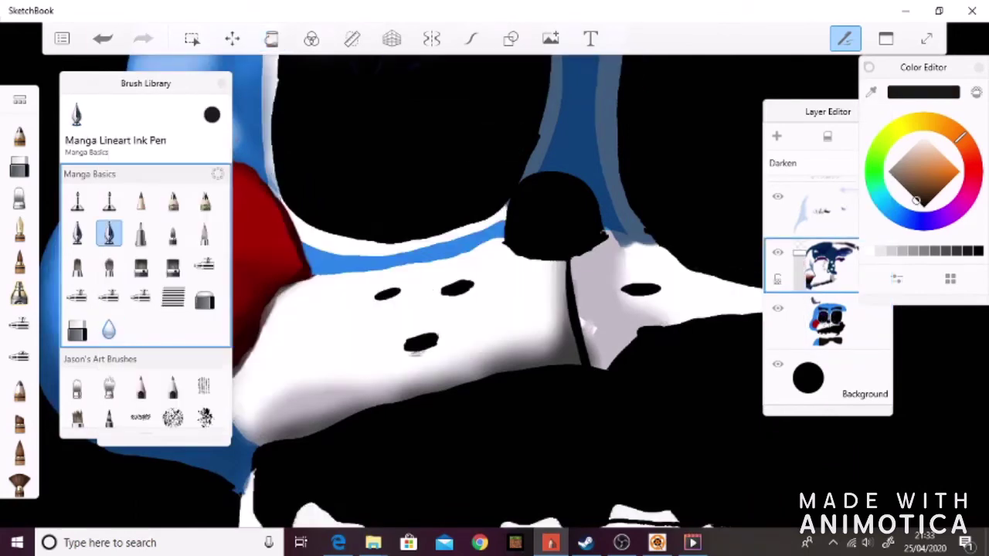
key(b)
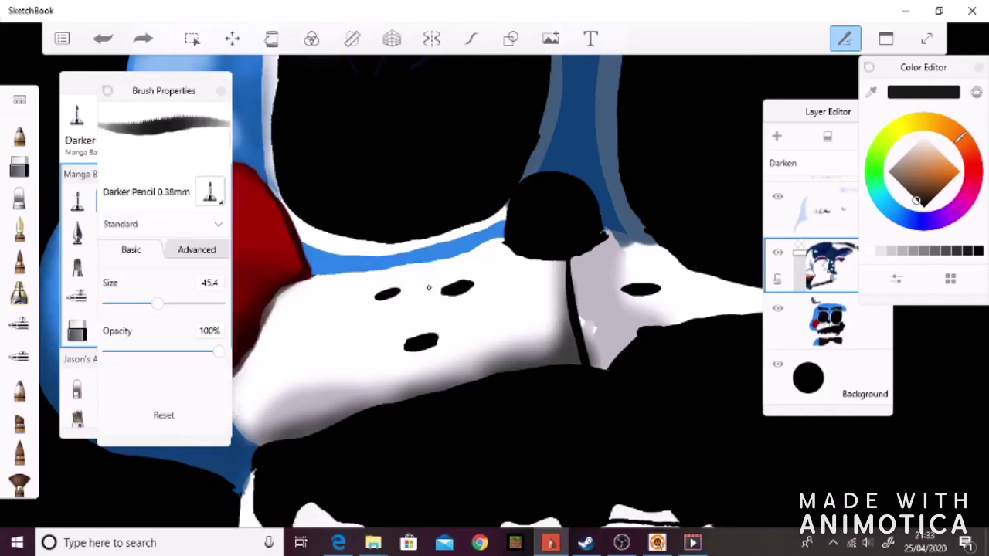
mouse_move(434, 343)
mouse_down()
mouse_move(407, 359)
mouse_move(431, 368)
mouse_move(409, 371)
mouse_up()
drag(439, 297, 470, 302)
drag(373, 308, 399, 298)
drag(620, 301, 657, 294)
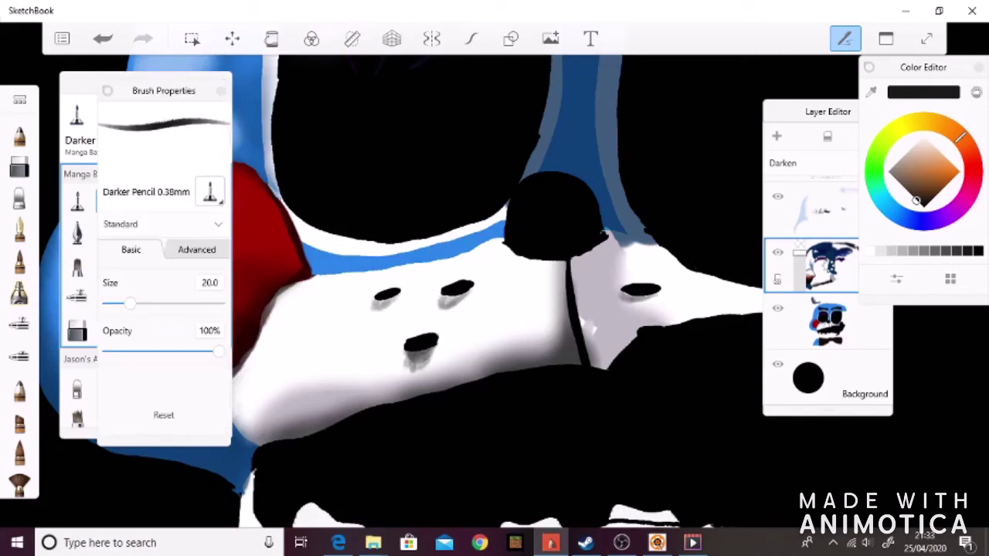
key(b)
key(ctrl+z)
key(ctrl+z)
key(ctrl+z)
key(ctrl+z)
key(ctrl+z)
key(ctrl+z)
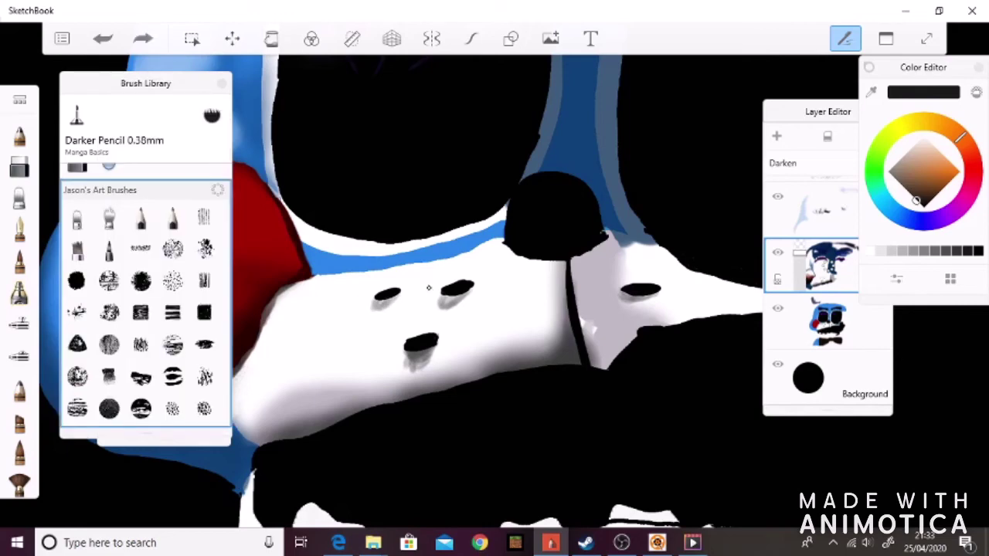
key(ctrl+z)
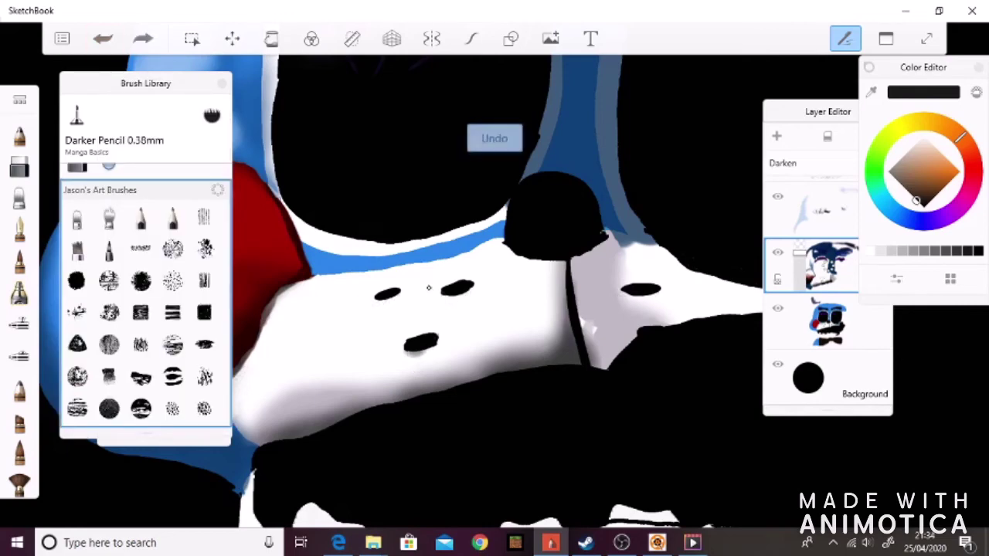
Shade around the whisker spots with the Darker Pencil 0.38mm on the Darken layer, and blur the muzzle shading at size 25.1.
drag(376, 303, 468, 293)
mouse_move(409, 352)
mouse_down()
mouse_move(425, 376)
mouse_move(414, 388)
mouse_up()
key(ctrl+z)
scroll(145, 294, up, 3)
click(108, 330)
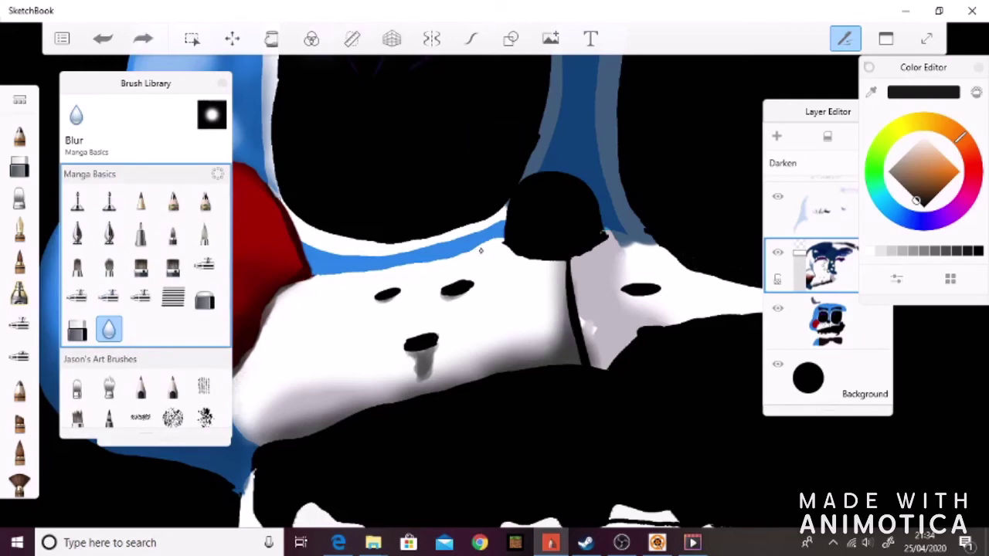
key(ctrl+b)
drag(417, 357, 431, 373)
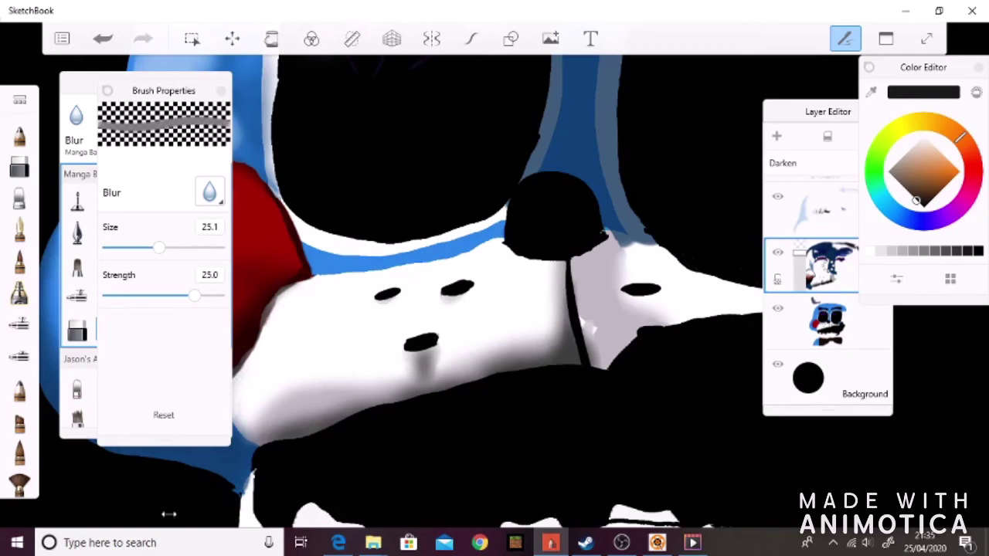
drag(629, 278, 656, 278)
drag(585, 325, 595, 332)
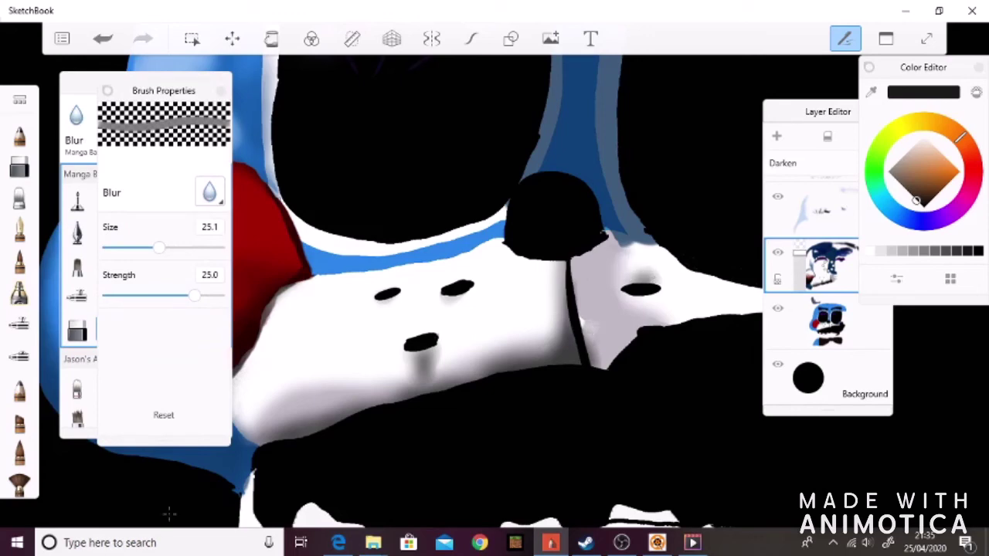
Paint small white highlights on the nose with the Manga Lineart Ink Pen, using Lighten layers.
scroll(437, 406, down, 3)
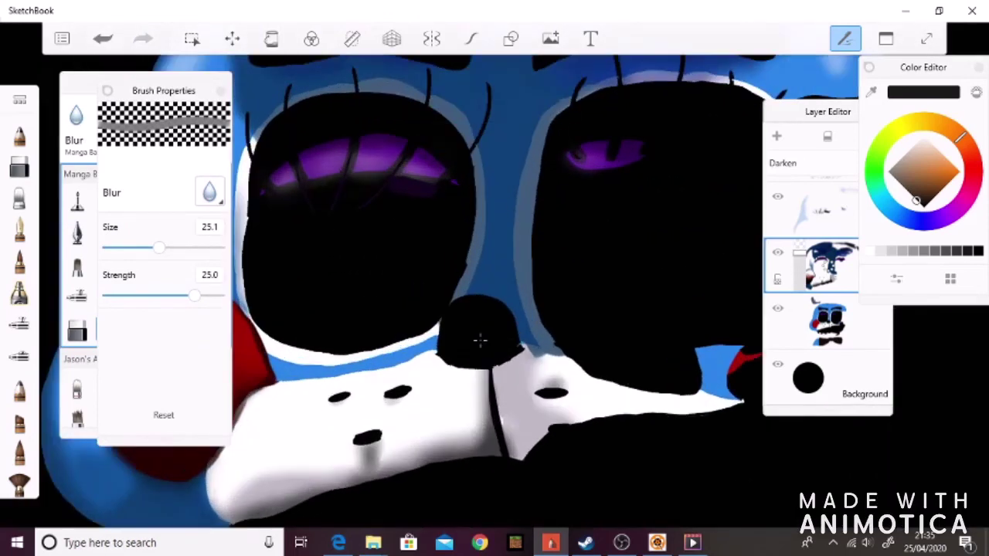
click(811, 207)
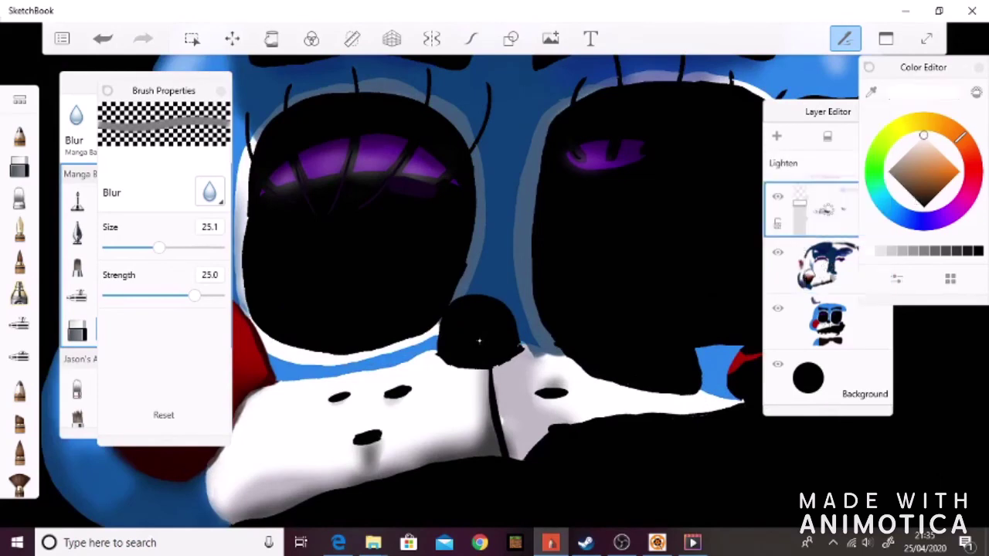
key(b)
drag(460, 304, 472, 303)
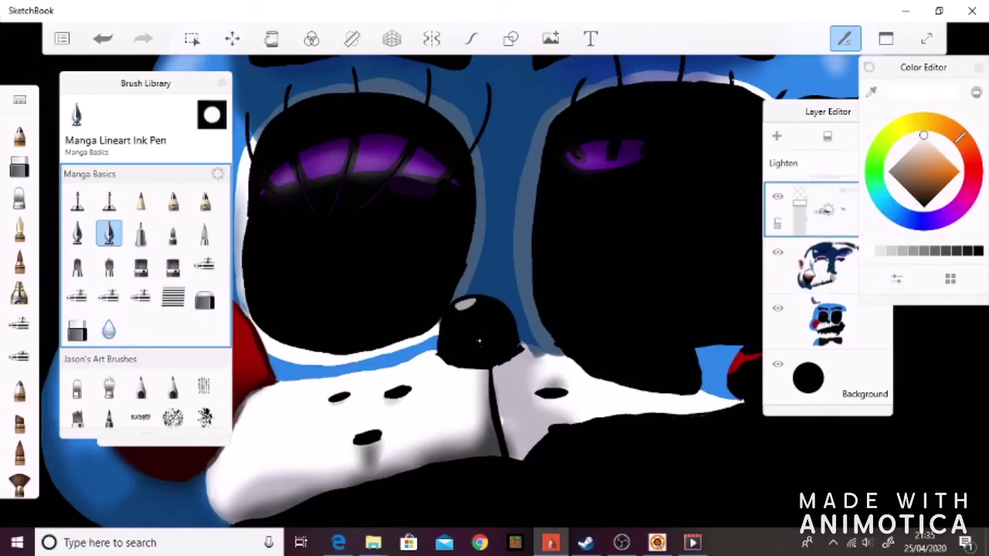
mouse_move(827, 209)
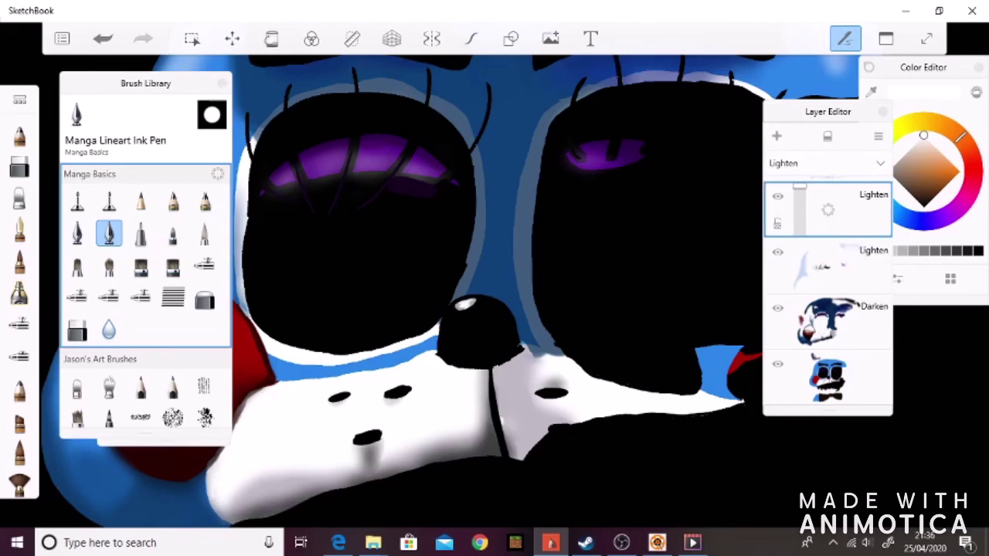
click(826, 264)
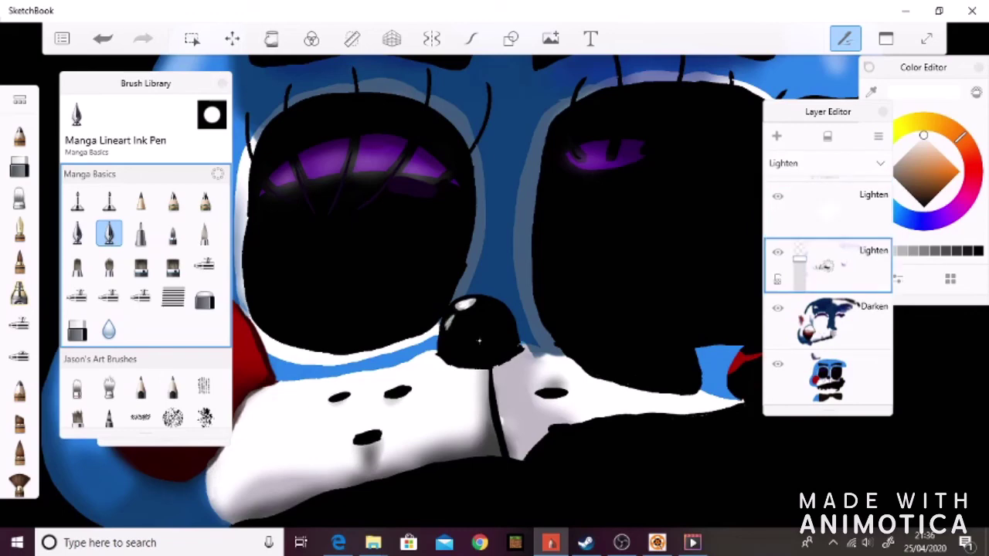
Blur the nose highlights at size 8.3, and switch back to the Manga Lineart Ink Pen on the upper Lighten layer.
key(b)
key(ctrl+z)
key(b)
key(bracketleft)
click(827, 208)
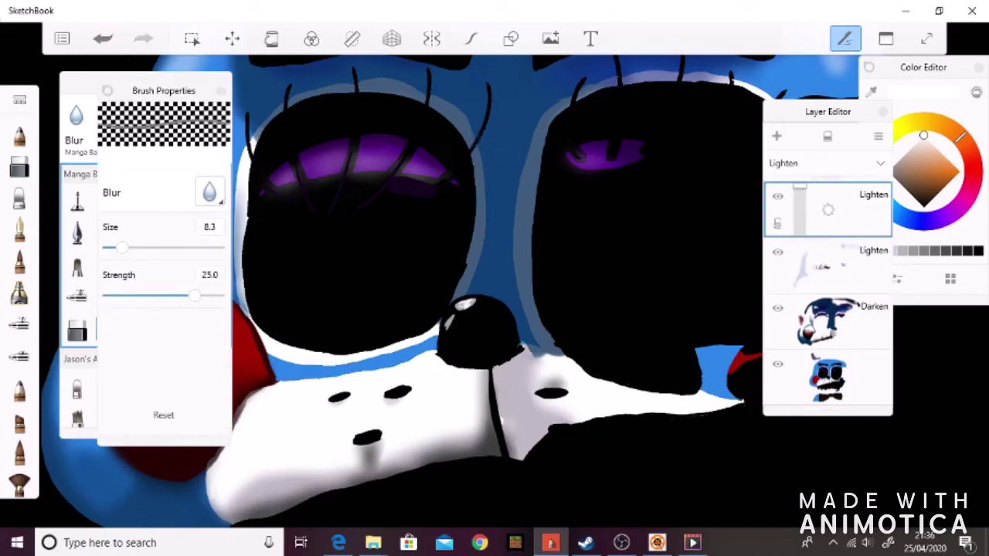
key(b)
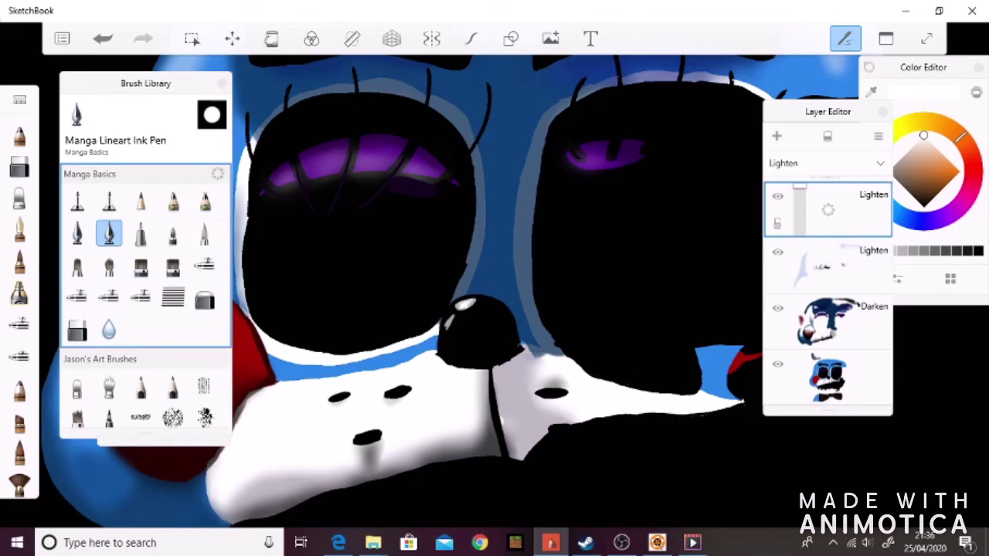
Undo and redo the recent nose highlight changes.
key(ctrl+z)
key(ctrl+z)
key(ctrl+y)
key(ctrl+y)
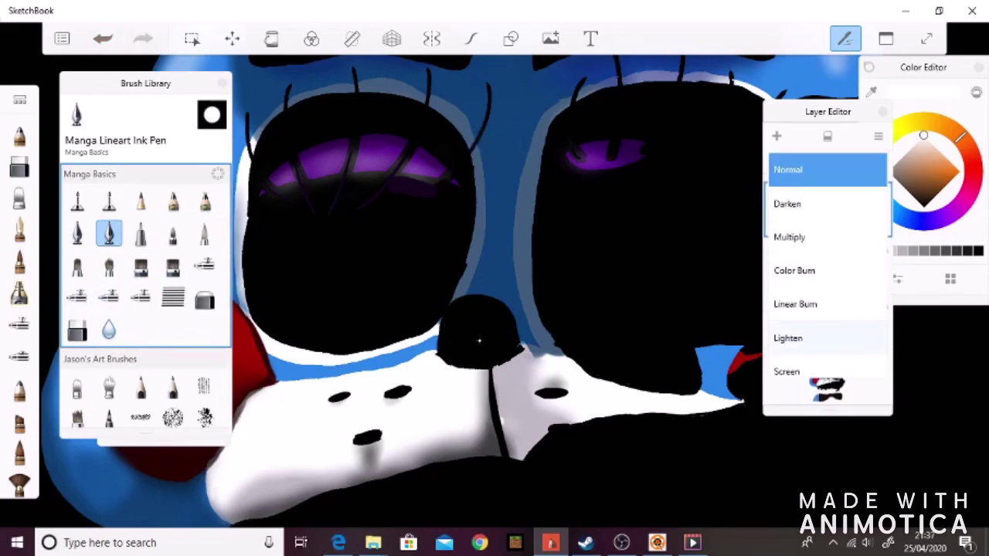
Highlight the nose with the Manga Hard Airbrush on the Lighten layer, first at size 26.8, and softly at size 208.3 with 33% opacity.
key(ctrl+z)
key(b)
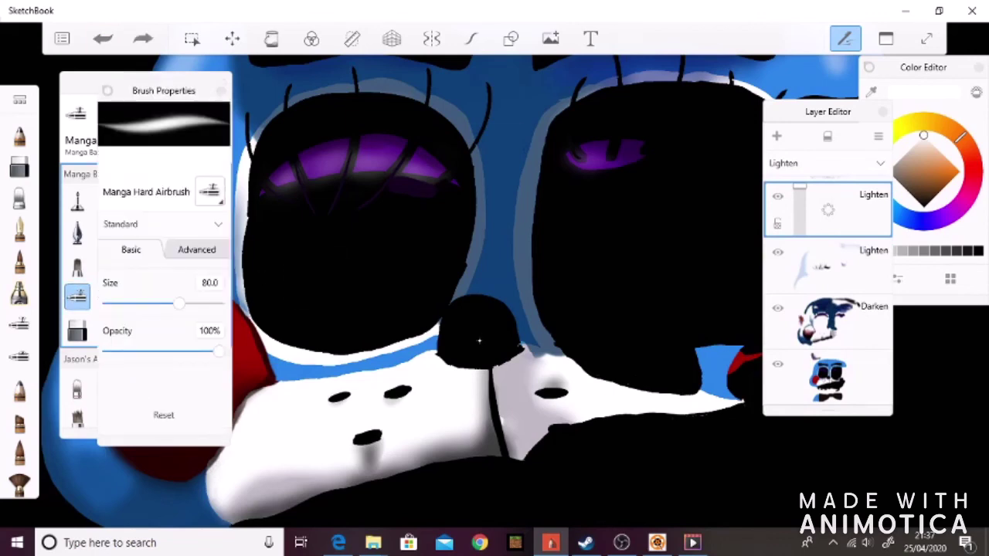
key(bracketright)
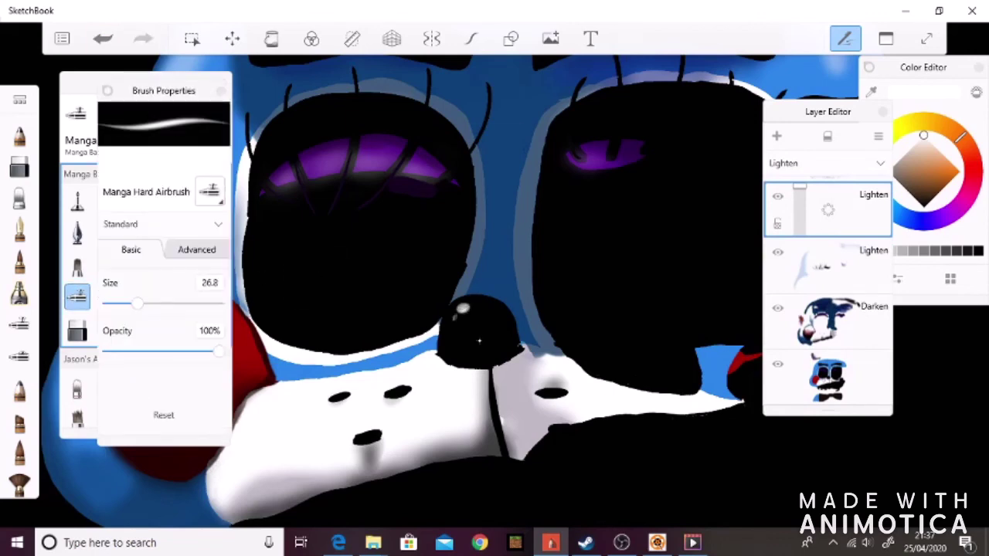
key(bracketright)
key(bracketright)
key(bracketright)
key(3)
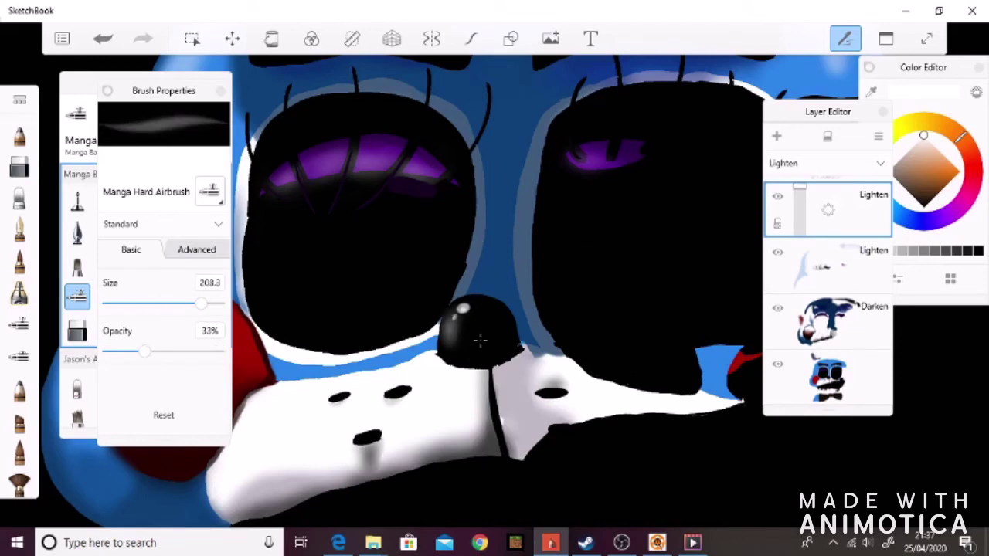
scroll(480, 340, down, 5)
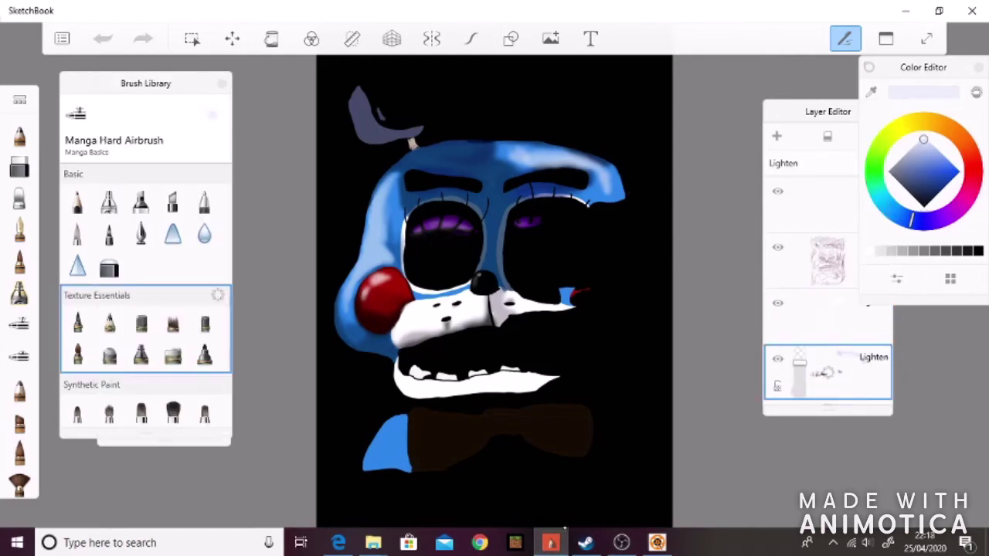
Highlight the blue shape beside the bow tie with the Manga Hard Airbrush, and add dark blue Darken-layer shading along its base, blurred at size 24.6.
drag(390, 440, 372, 425)
scroll(146, 308, down, 10)
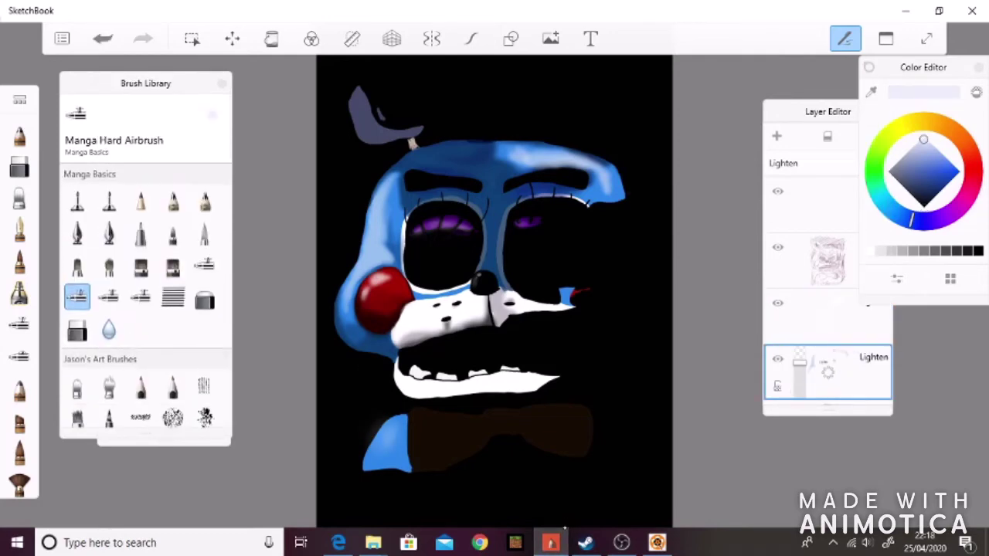
key(bracketright)
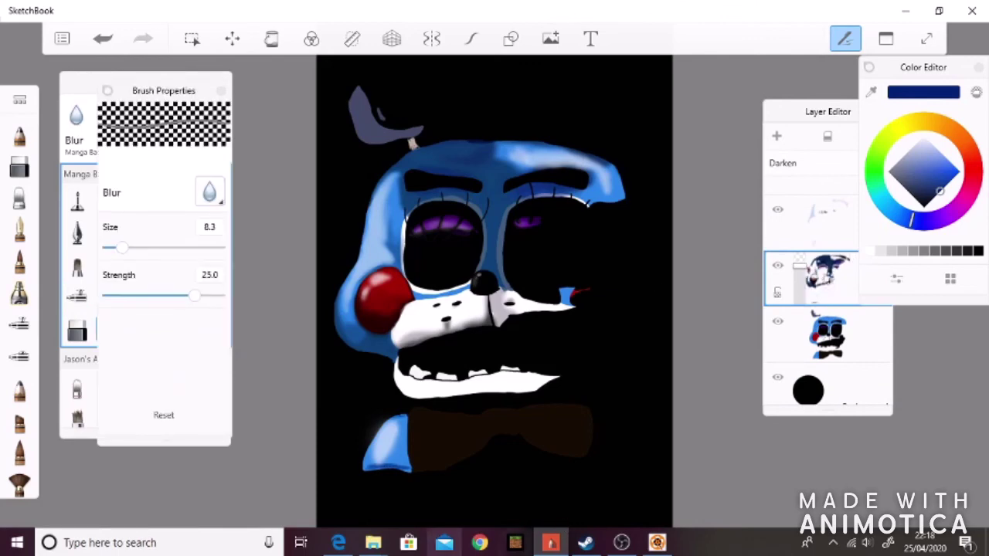
key(bracketright)
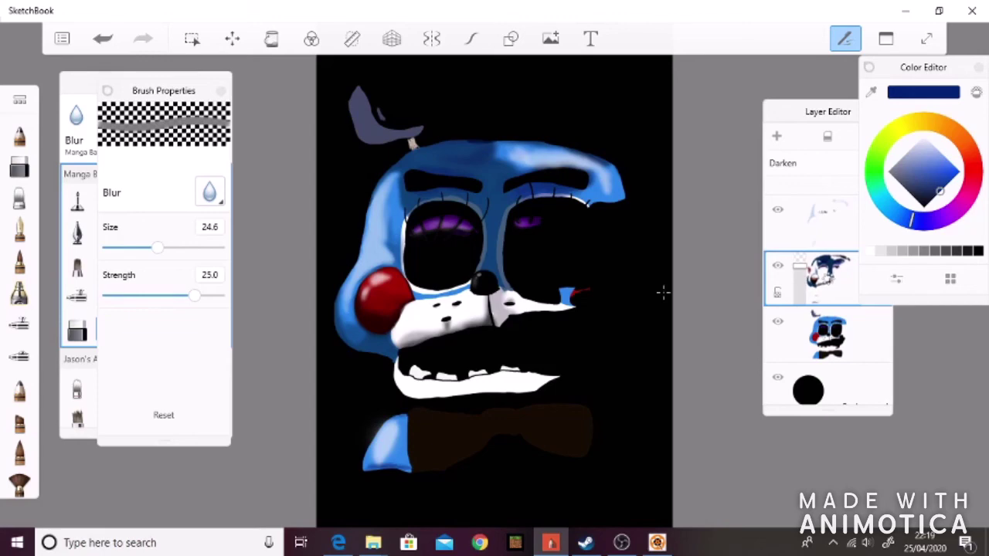
Shade the lower jaw in grey with the Darker Pencil 0.38mm on the Darken layer.
scroll(448, 355, up, 5)
click(108, 201)
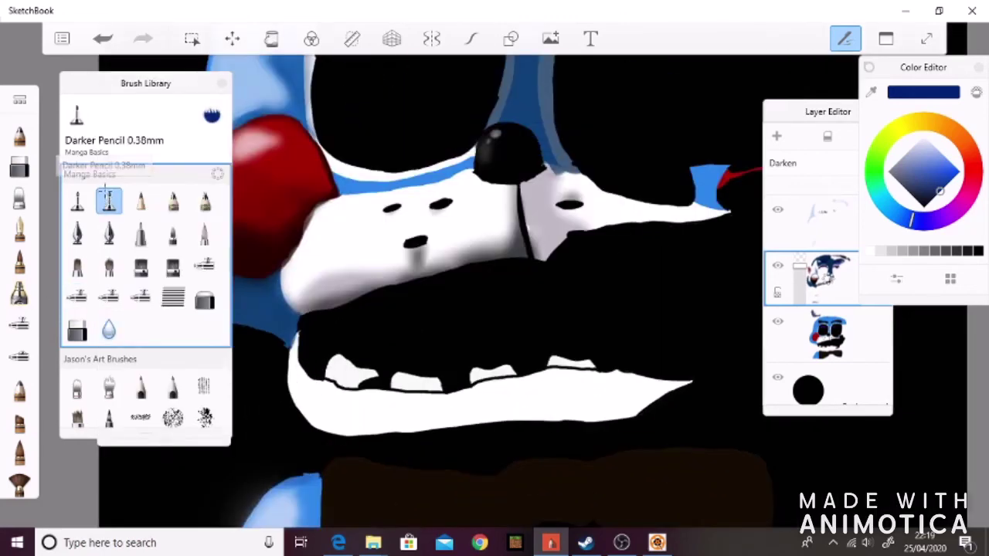
mouse_move(309, 386)
mouse_down()
mouse_move(331, 429)
mouse_move(340, 390)
mouse_move(458, 397)
mouse_move(602, 371)
mouse_up()
mouse_move(328, 429)
mouse_down()
mouse_move(610, 409)
mouse_move(688, 382)
mouse_move(521, 380)
mouse_move(602, 398)
mouse_up()
mouse_move(477, 403)
mouse_down()
mouse_move(359, 414)
mouse_move(579, 404)
mouse_up()
Blur the grey shading along the lower jaw to soften its edges.
click(108, 330)
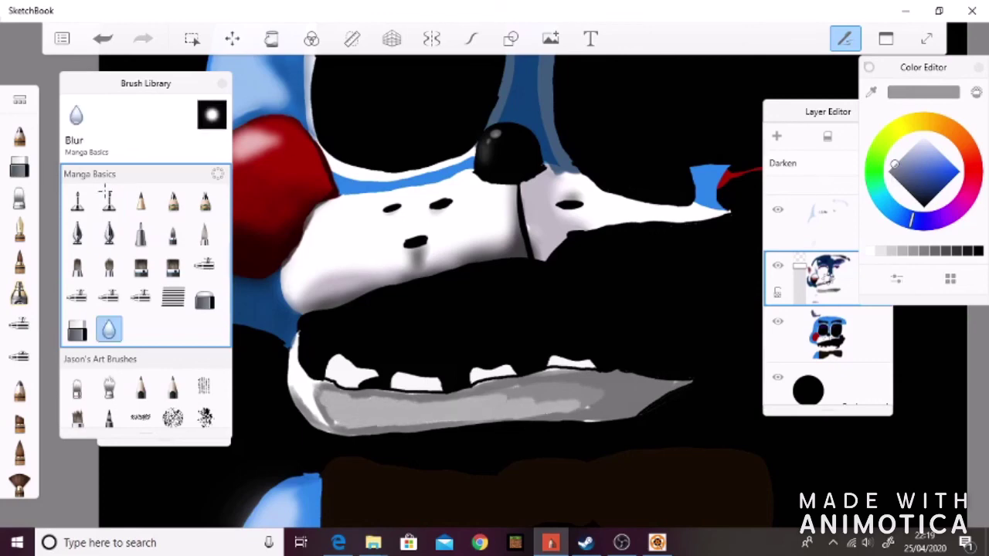
mouse_move(333, 428)
mouse_down()
mouse_move(417, 398)
mouse_move(516, 390)
mouse_move(562, 370)
mouse_move(494, 380)
mouse_up()
mouse_move(525, 410)
mouse_down()
mouse_move(610, 417)
mouse_move(317, 431)
mouse_up()
drag(569, 374, 590, 373)
Darken the tapering end of the lower jaw with dark grey Darker Pencil strokes, and blur the jaw shading at size 24.6.
click(909, 193)
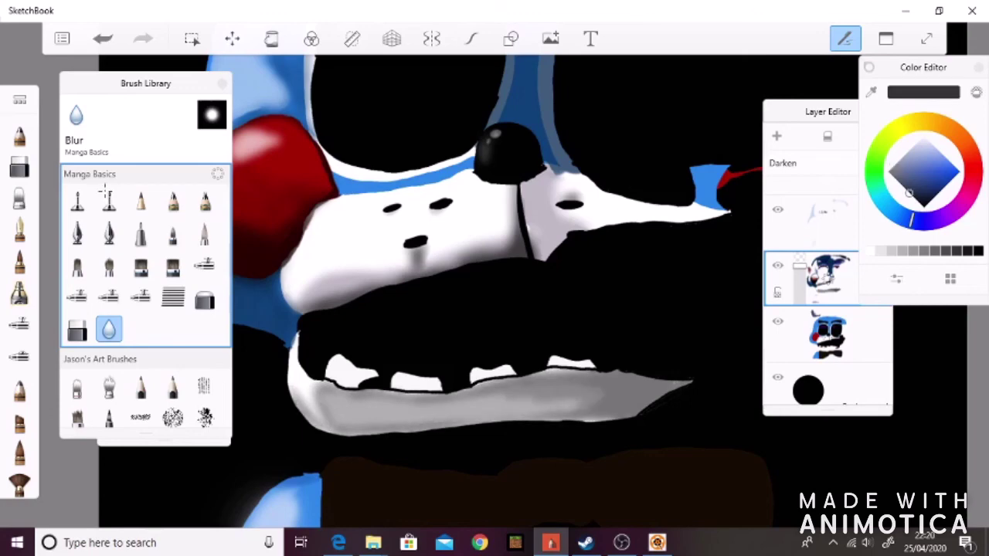
click(109, 200)
mouse_move(559, 372)
mouse_down()
mouse_move(633, 382)
mouse_move(571, 417)
mouse_up()
mouse_move(626, 377)
mouse_down()
mouse_move(514, 420)
mouse_move(574, 376)
mouse_up()
double_click(108, 330)
mouse_move(506, 386)
mouse_down()
mouse_move(440, 397)
mouse_move(324, 390)
mouse_move(417, 430)
mouse_up()
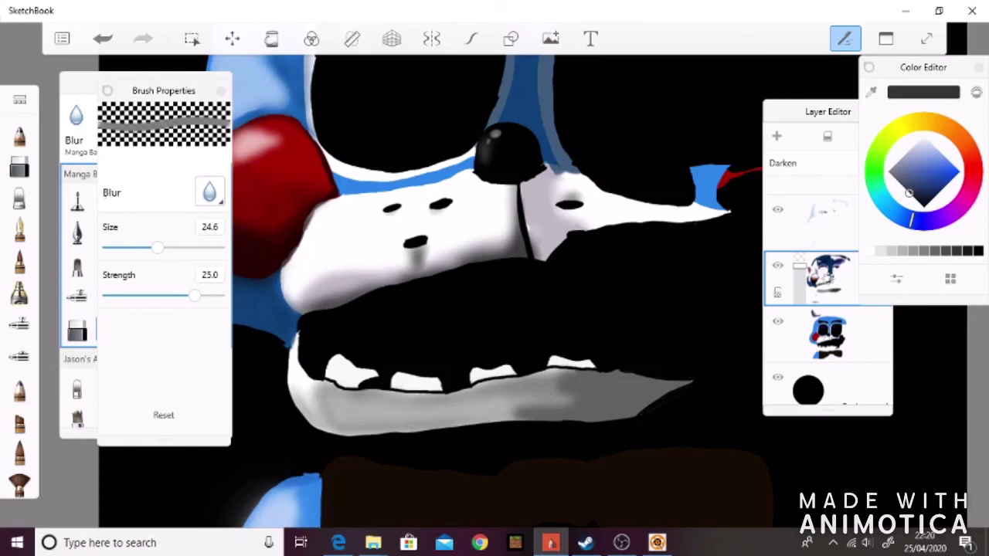
scroll(528, 477, down, 5)
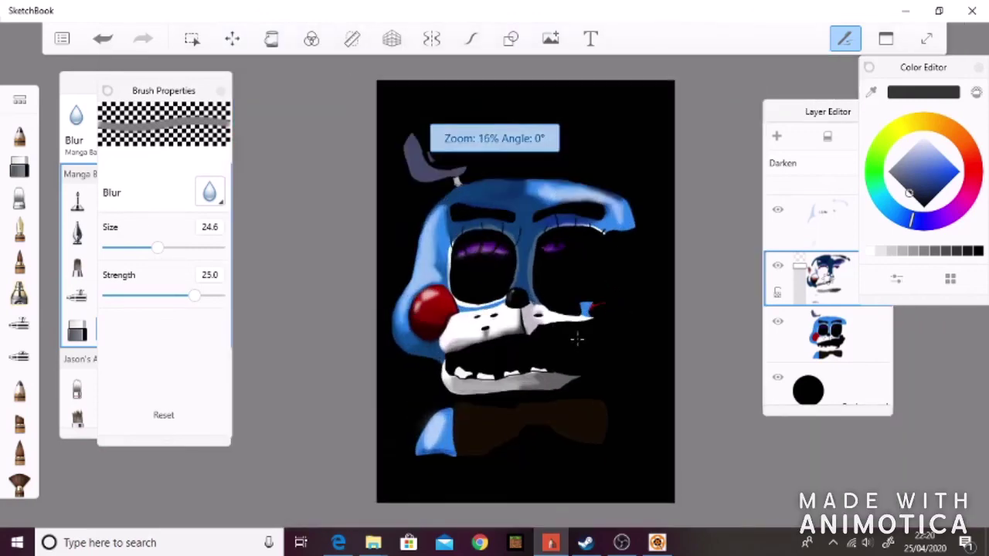
Shade the lower teeth in grey with the Darker Pencil at reduced opacity on the Darken layer.
scroll(510, 405, up, 6)
click(75, 116)
double_click(77, 200)
drag(224, 351, 139, 352)
mouse_move(367, 387)
mouse_down()
mouse_move(382, 406)
mouse_move(408, 395)
mouse_move(511, 401)
mouse_move(548, 390)
mouse_up()
drag(583, 382, 626, 386)
alt+click(510, 406)
mouse_move(542, 393)
mouse_down()
mouse_move(507, 403)
mouse_move(363, 383)
mouse_up()
click(77, 297)
click(108, 330)
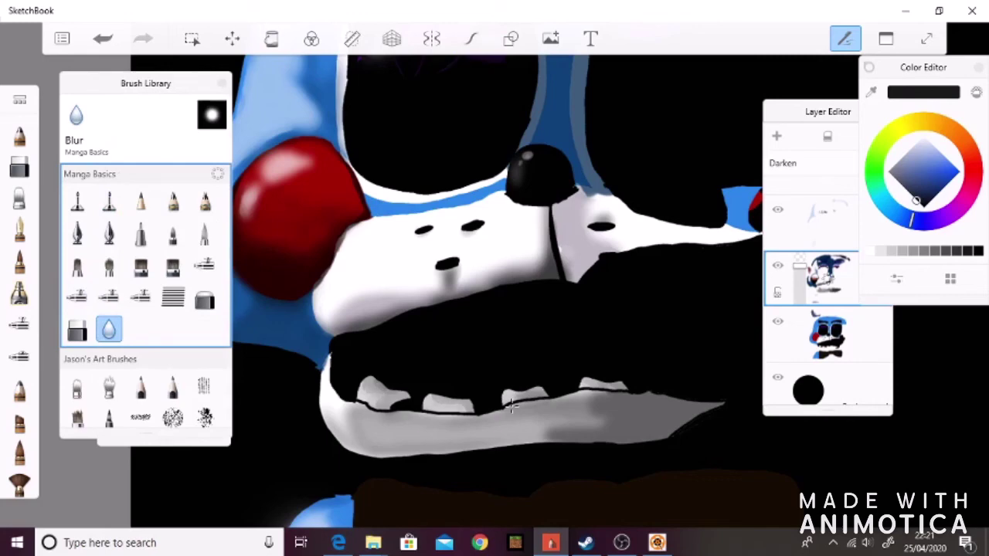
Darken the bases of the lower teeth with the Darker Pencil at size 6.5 and 64% opacity, and soften them with Blur.
double_click(76, 201)
drag(139, 351, 180, 351)
drag(130, 303, 114, 302)
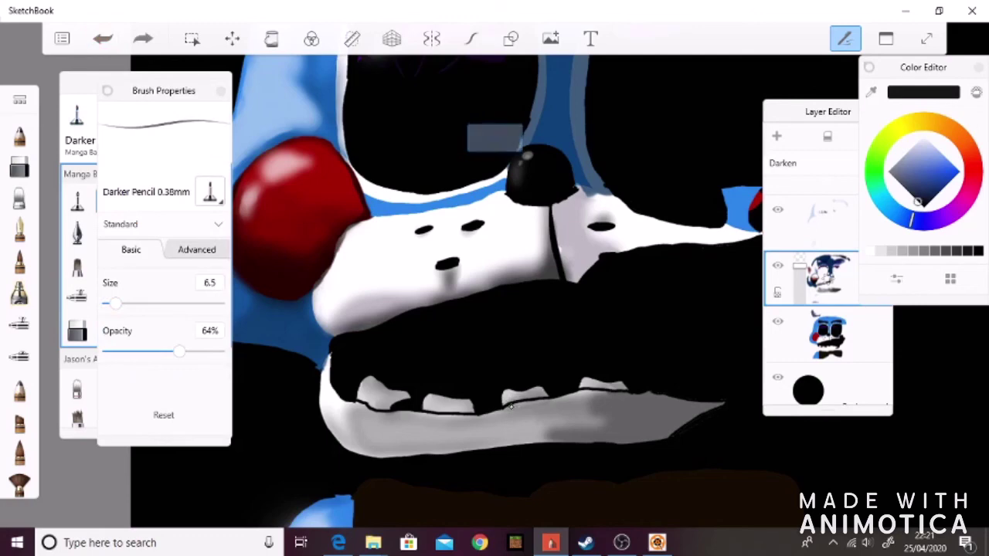
drag(580, 386, 623, 388)
drag(469, 409, 360, 405)
key(b)
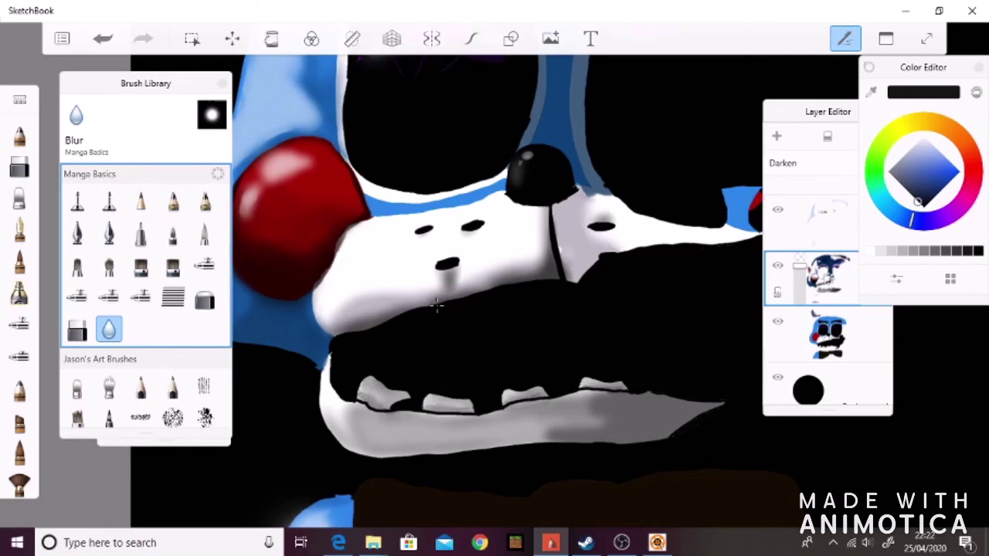
Paint grey-brown tones on the peg beneath the detached ear and a thin dark wire beside it, using the Darker Pencil on the Normal layer.
scroll(348, 440, down, 5)
scroll(377, 144, up, 6)
key(Tab)
key(alt)
key(Tab)
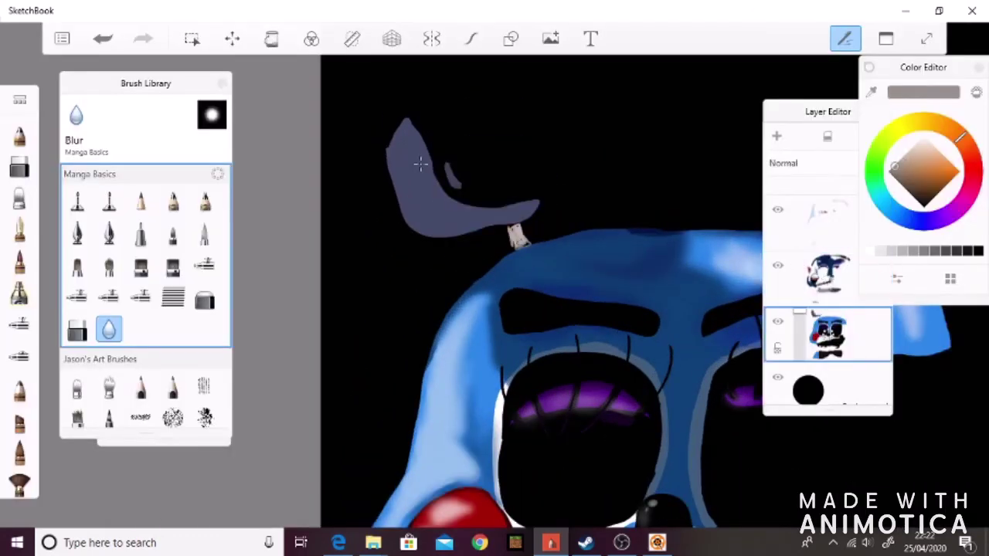
key(ctrl+b)
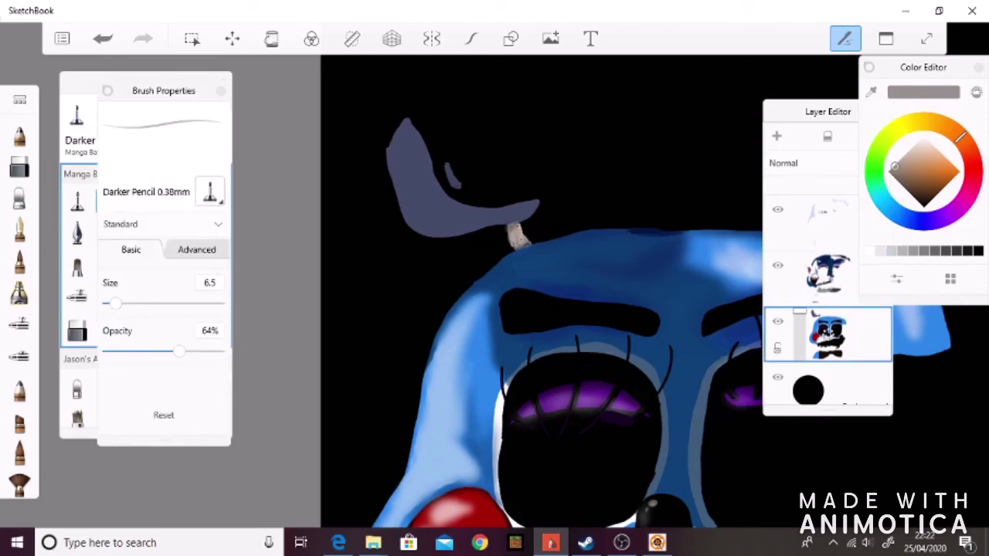
alt+click(421, 163)
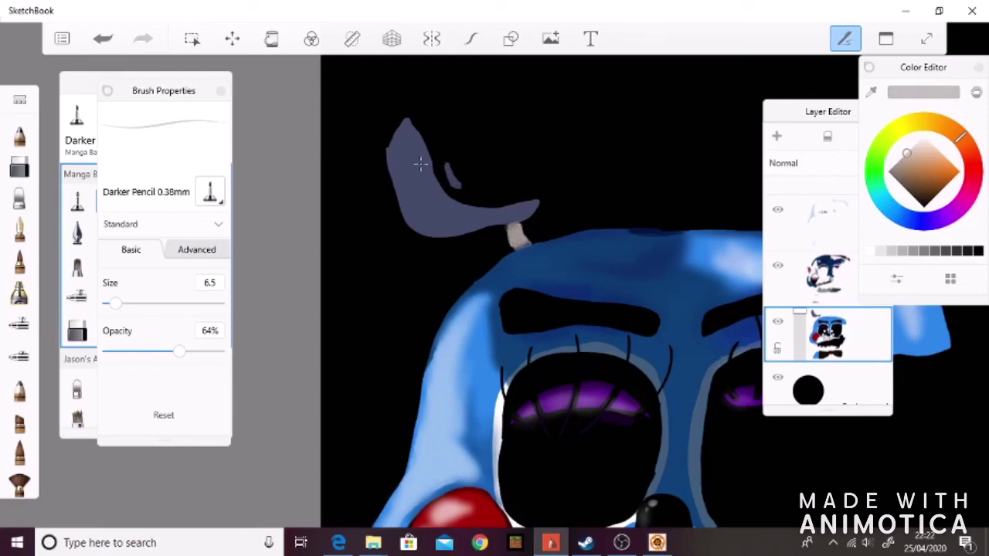
alt+click(420, 163)
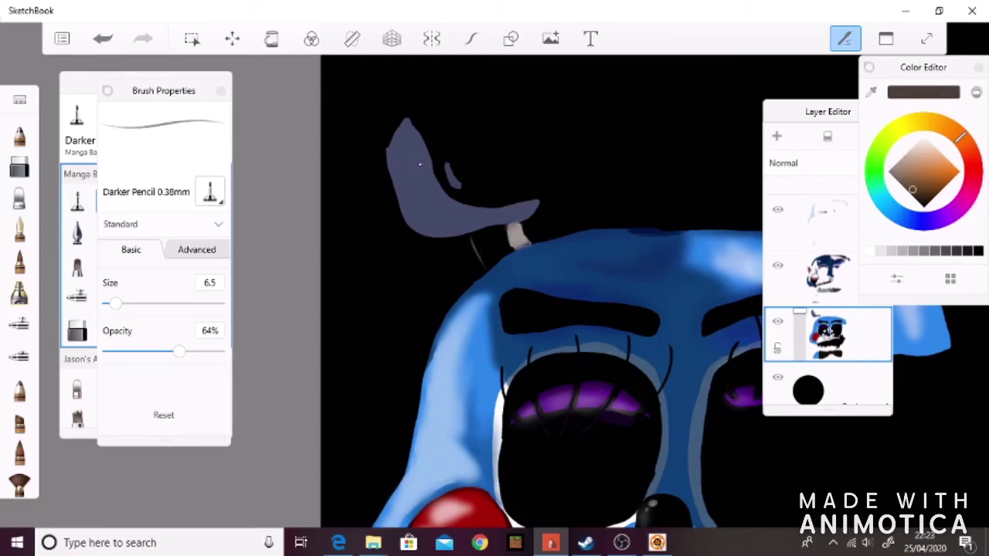
Shade the outer and inner edges of the detached ear in dark purple on the Darken layer, and blur the shading at size 24.6.
mouse_move(394, 182)
mouse_down()
mouse_move(400, 122)
mouse_move(409, 230)
mouse_move(456, 229)
mouse_move(398, 128)
mouse_up()
mouse_move(394, 194)
mouse_down()
mouse_move(400, 120)
mouse_move(438, 230)
mouse_up()
key(b)
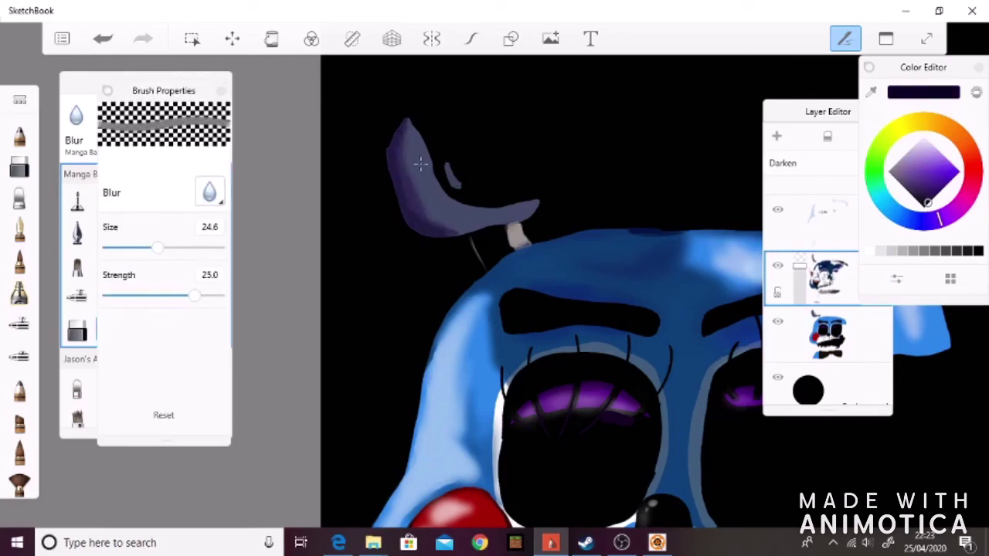
key(b)
mouse_move(420, 153)
mouse_down()
mouse_move(417, 131)
mouse_move(442, 192)
mouse_up()
drag(417, 133, 477, 209)
key(b)
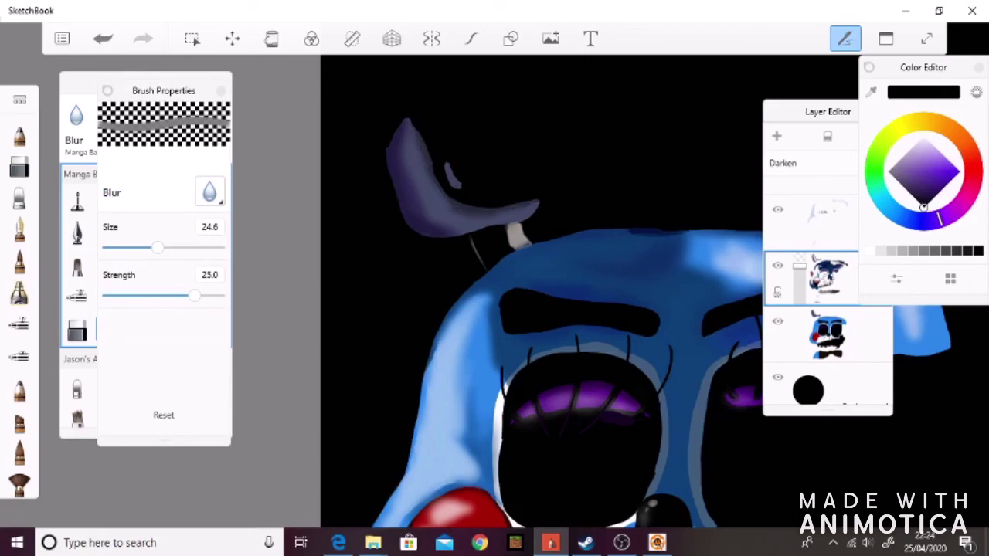
Shade the small fragment beside the detached ear with the Darker Pencil on the Darken layer, and blur it.
key(b)
drag(454, 175, 453, 187)
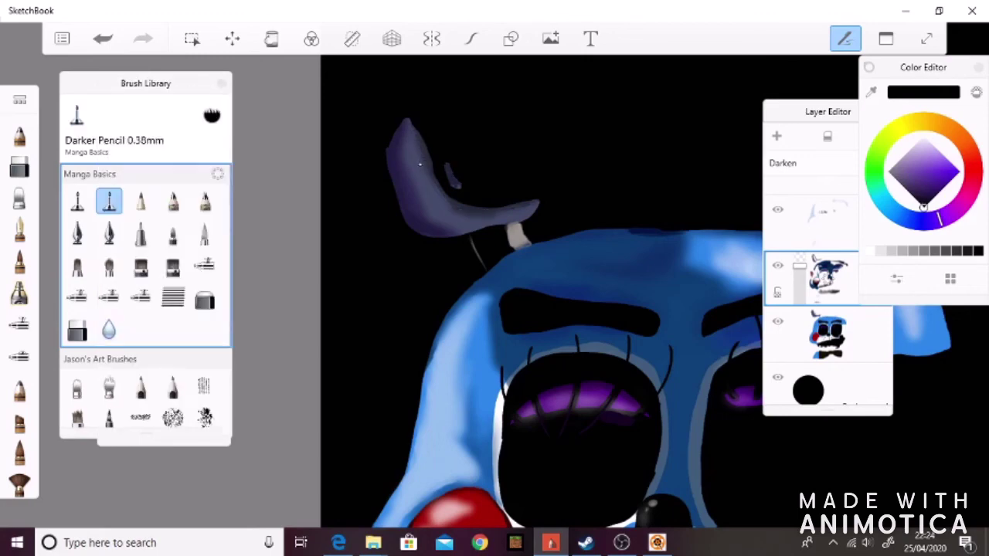
key(b)
Shade the small blue cheek piece at the muzzle's far tip in dark purple with the Darker Pencil on the Darken layer, and blur it.
scroll(420, 164, down, 5)
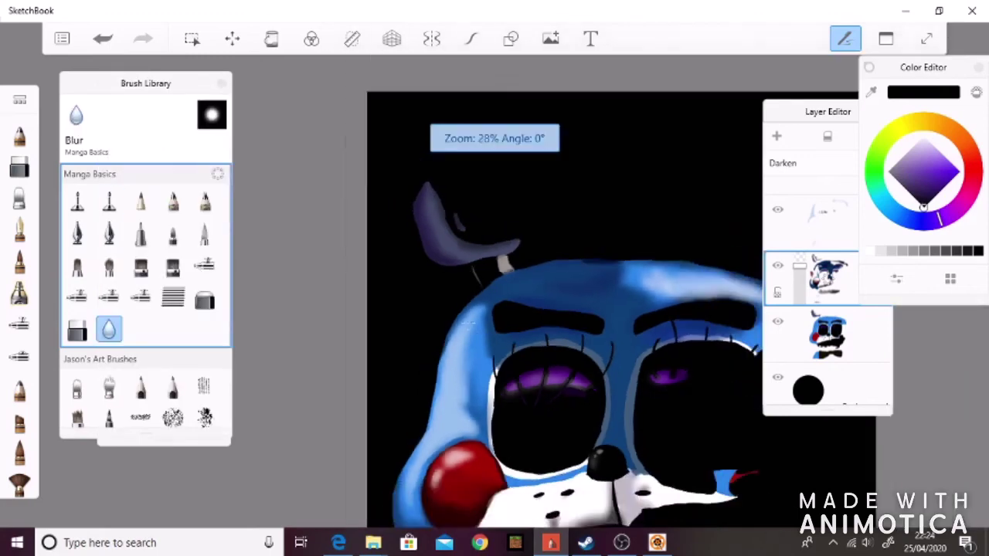
scroll(540, 294, up, 3)
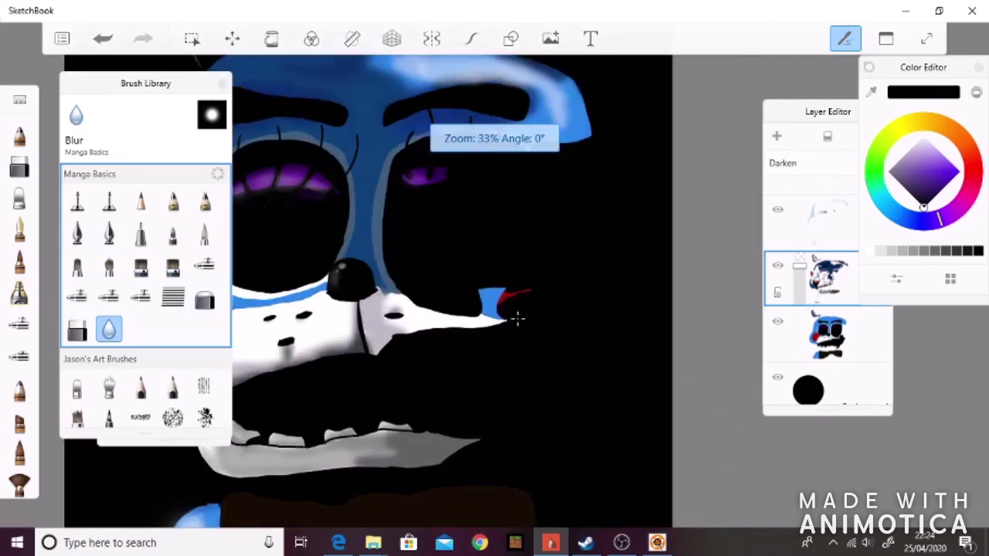
alt+click(516, 318)
key(b)
drag(480, 290, 502, 325)
key(ctrl+z)
mouse_move(481, 289)
mouse_down()
mouse_move(502, 321)
mouse_move(484, 298)
mouse_move(498, 289)
mouse_move(491, 298)
mouse_up()
key(ctrl+z)
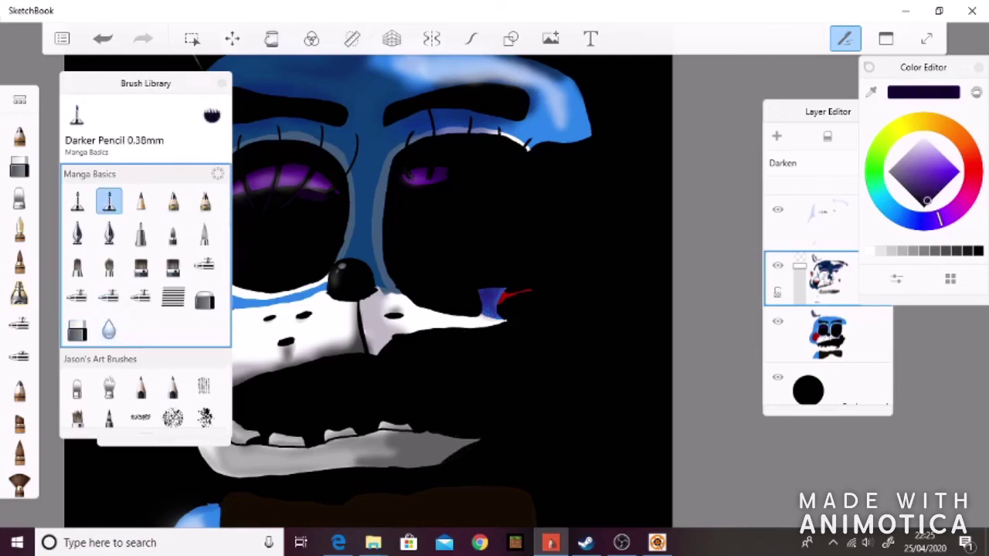
alt+click(512, 256)
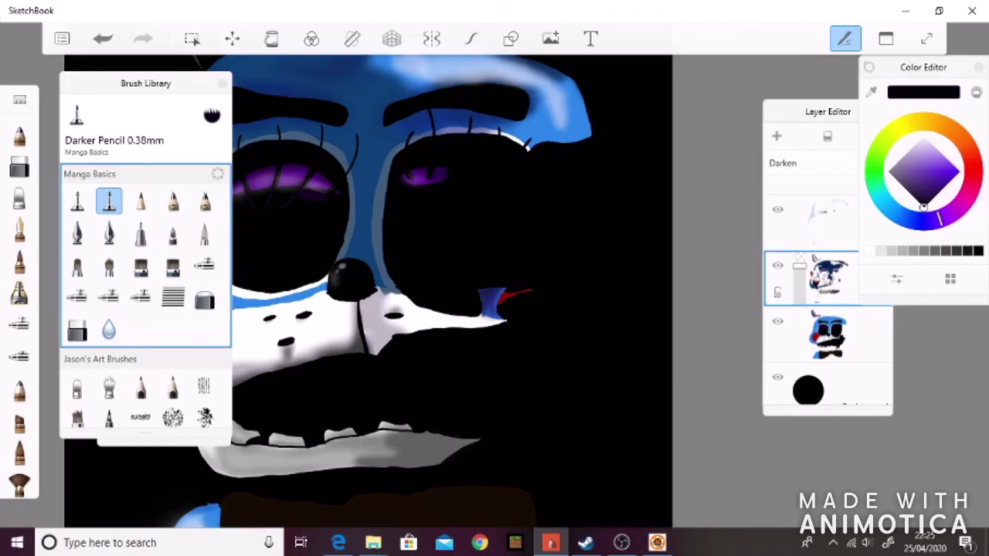
key(b)
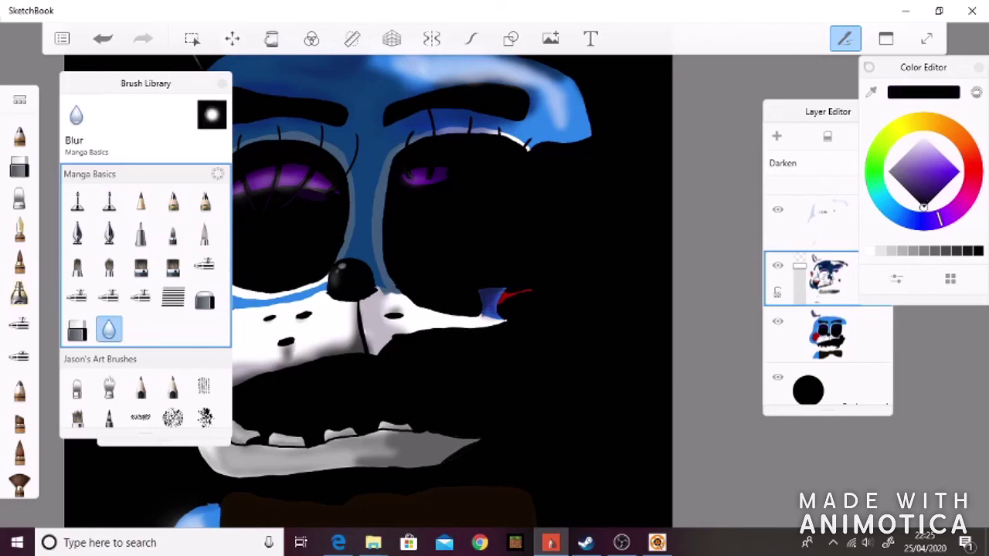
Shade the thin red cheek edge beside the blue piece in dark red with the Darker Pencil at size 6.5 and 64% opacity, and blur it.
alt+click(512, 253)
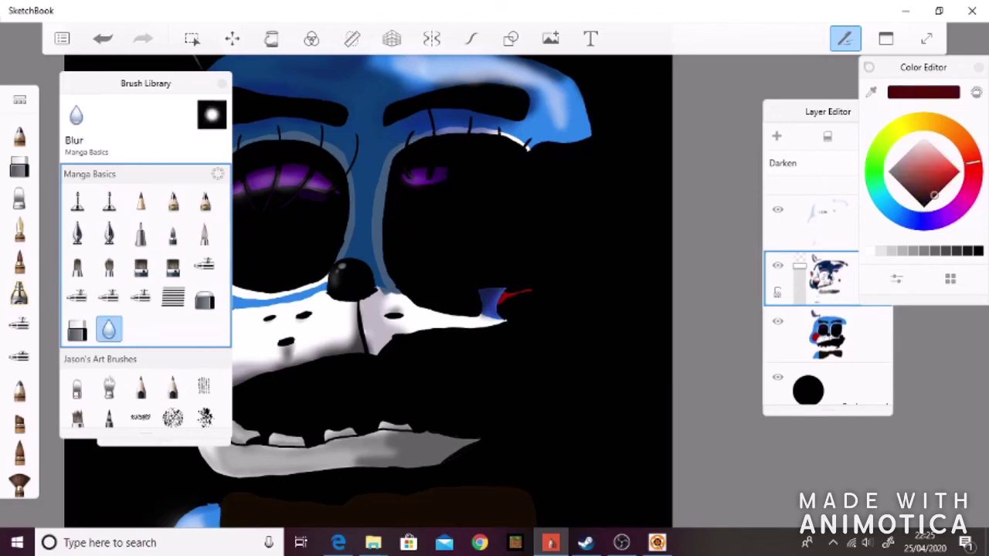
key(ctrl+b)
alt+click(512, 254)
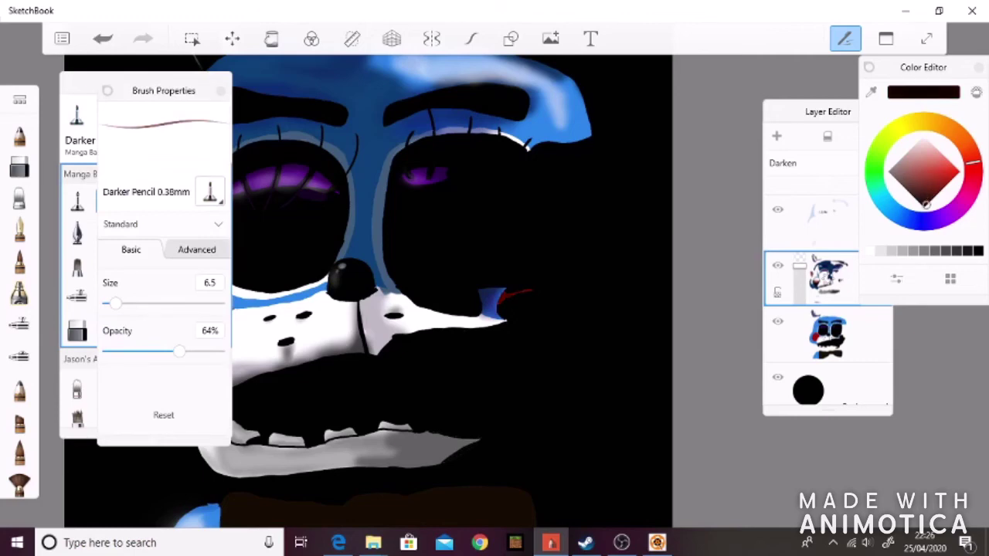
key(b)
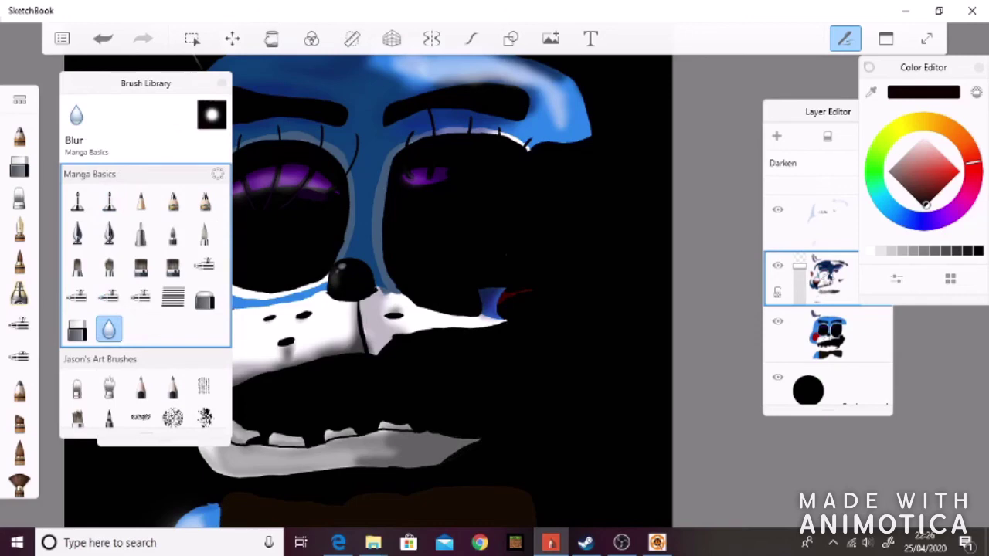
key(b)
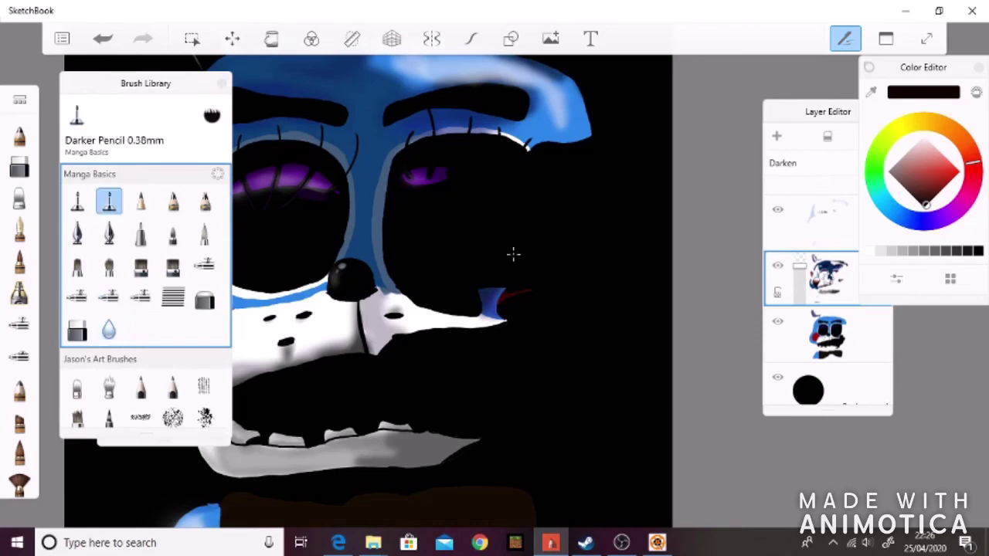